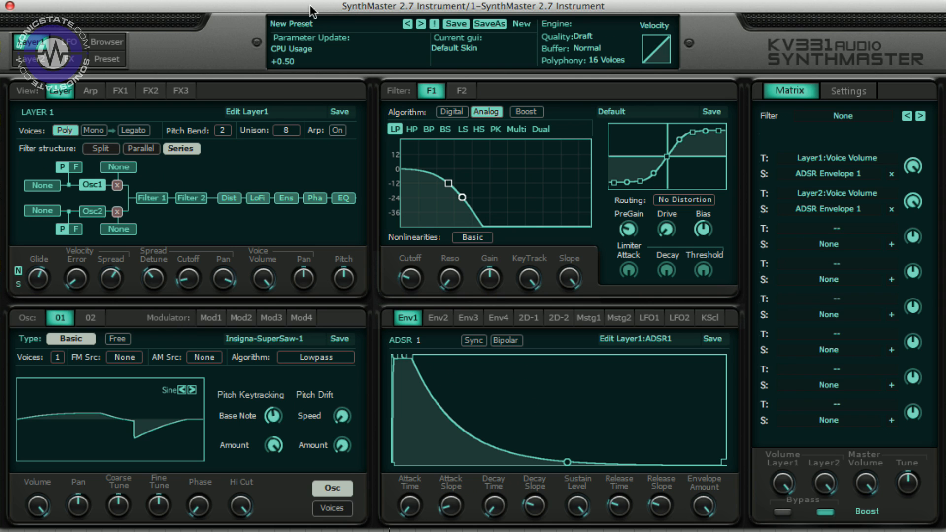
- Open the preset browser and filter the presets by the Factory Presets bank
left_click(107, 42)
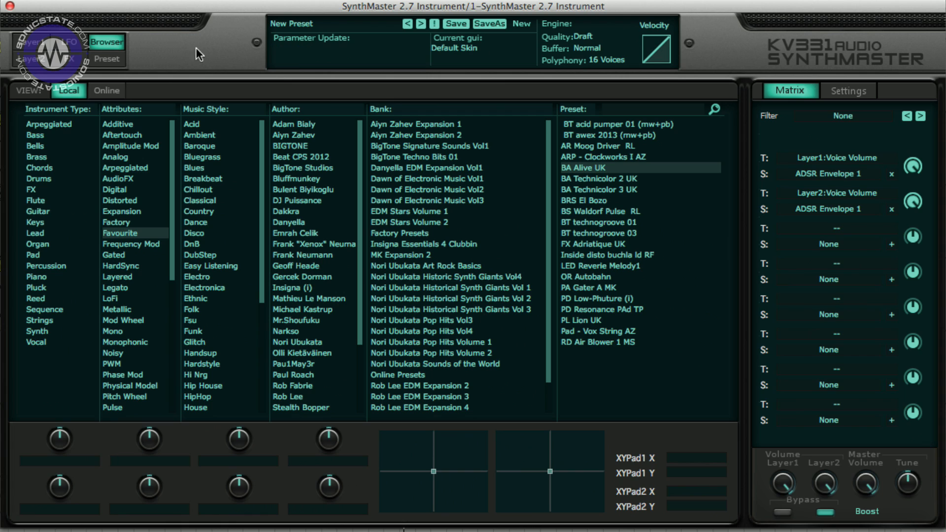
left_click(423, 232)
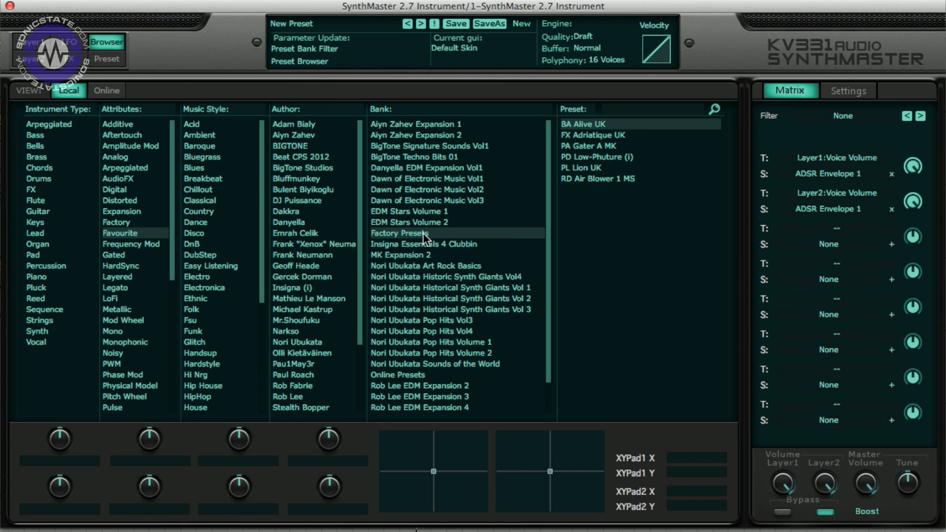
- Reset the browser's filters so all presets are listed
right_click(64, 193)
left_click(103, 271)
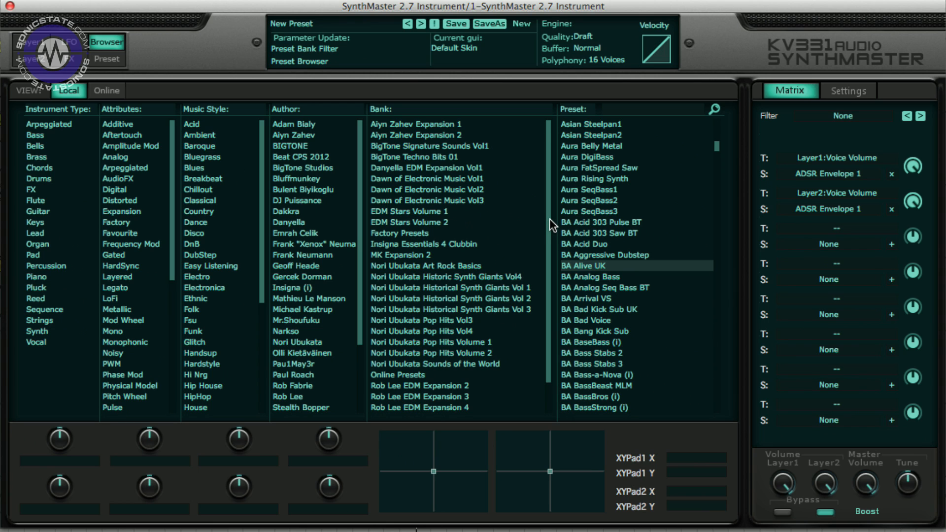
- Browse the bank list and select the BigTone Signature Sounds Vol1 bank
left_click_drag(549, 218, 551, 290)
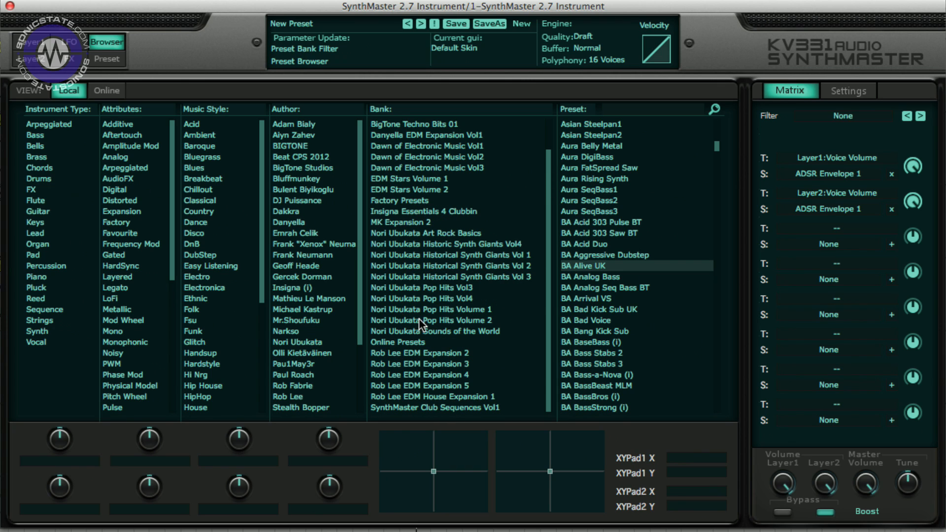
left_click(551, 296)
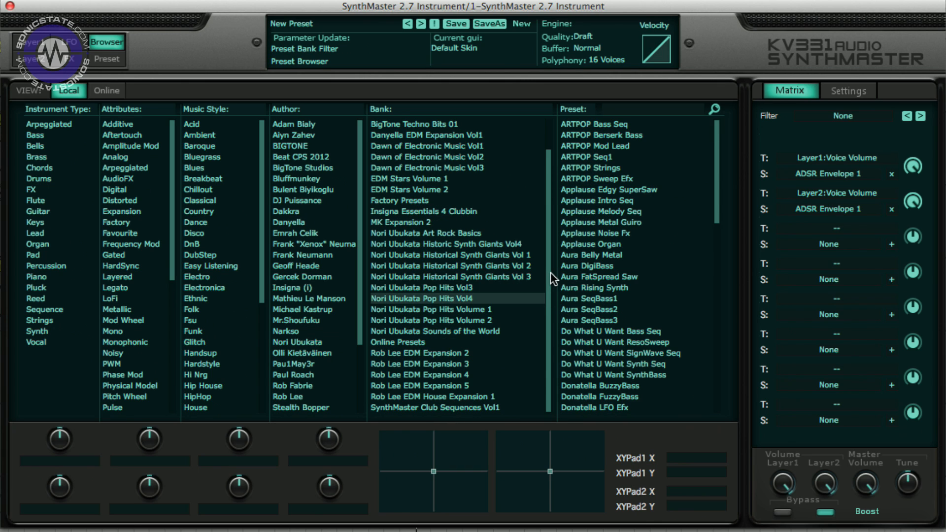
left_click_drag(549, 273, 547, 211)
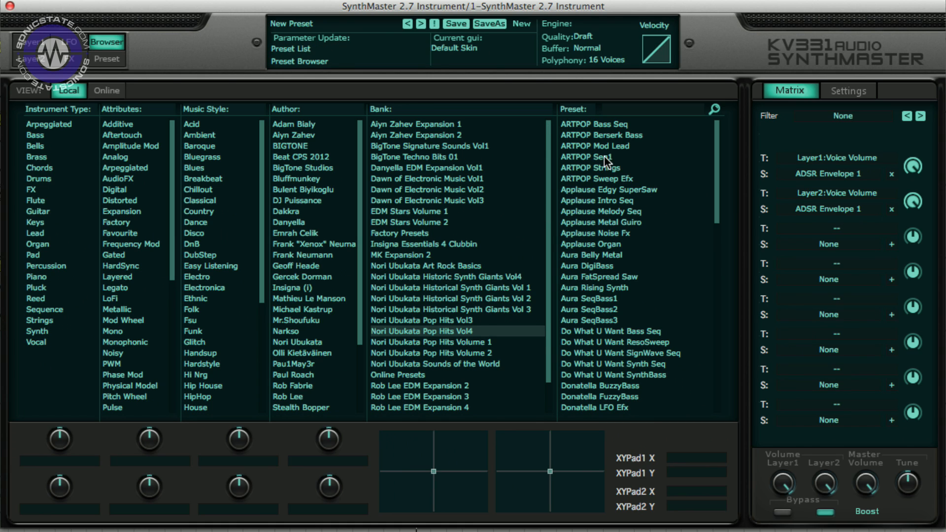
left_click(408, 148)
- Audition the presets BT JMJ vcs3 fx 03, BT acid pumper 02, BT cellular pumper and BT electro king
left_click(614, 168)
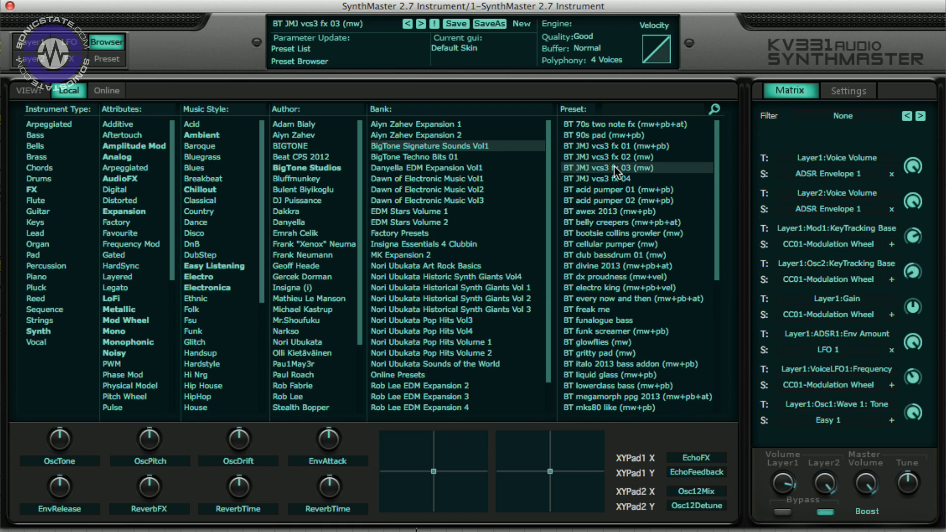
left_click(613, 191)
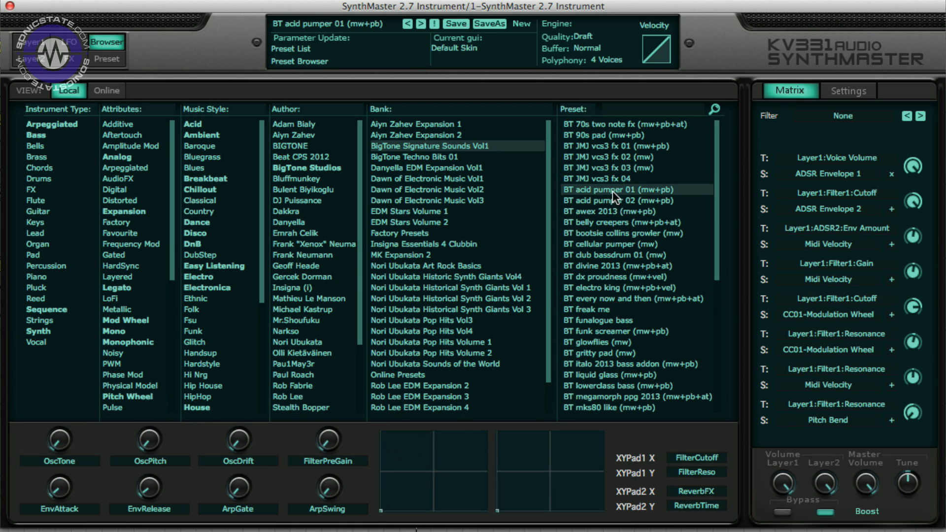
left_click(608, 244)
left_click(602, 286)
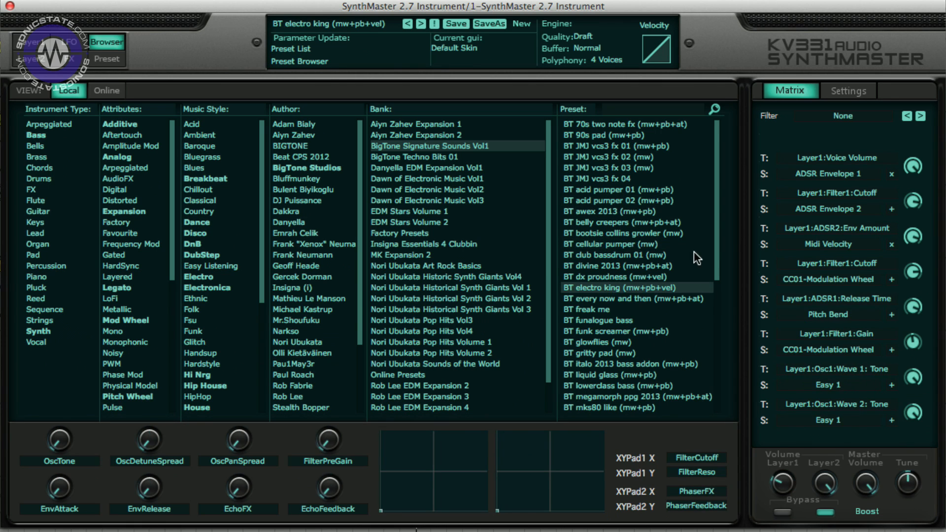
- Audition further presets in the bank, ending with BT rain on saturn
scroll(694, 252, "down", 6)
left_click(634, 341)
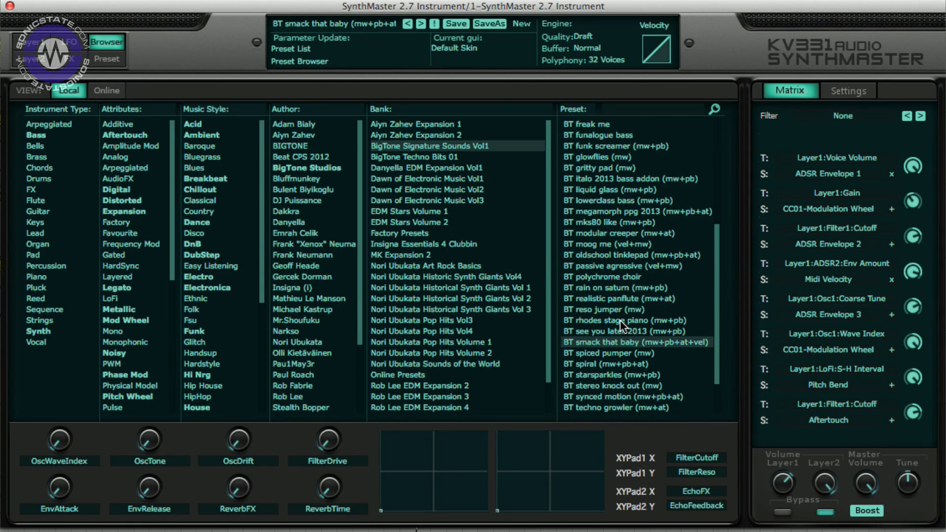
left_click(620, 320)
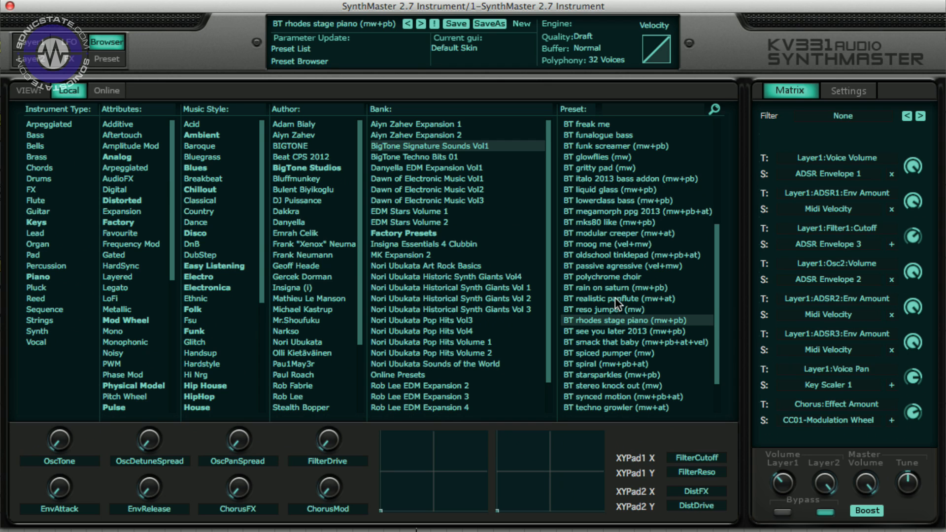
left_click(615, 299)
left_click(611, 288)
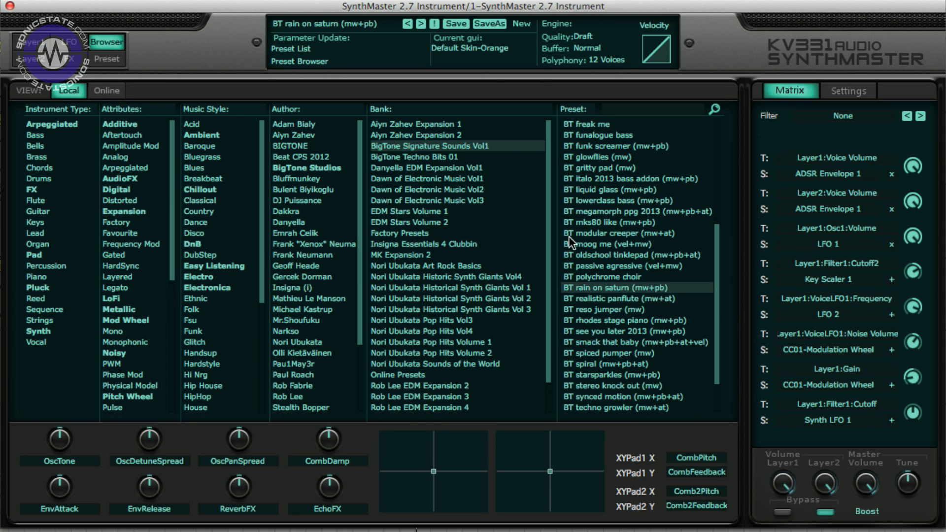
- Select the Nori Ubukata Historical Synth Giants Vol 3 bank and audition BRS Joe's Stage Brass and FX Rain Dance
left_click(403, 309)
left_click(593, 278)
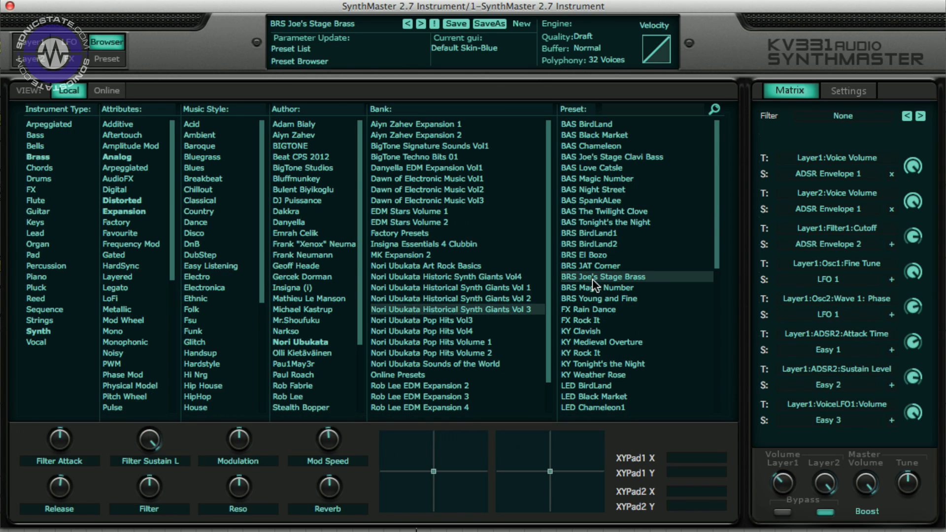
left_click(592, 309)
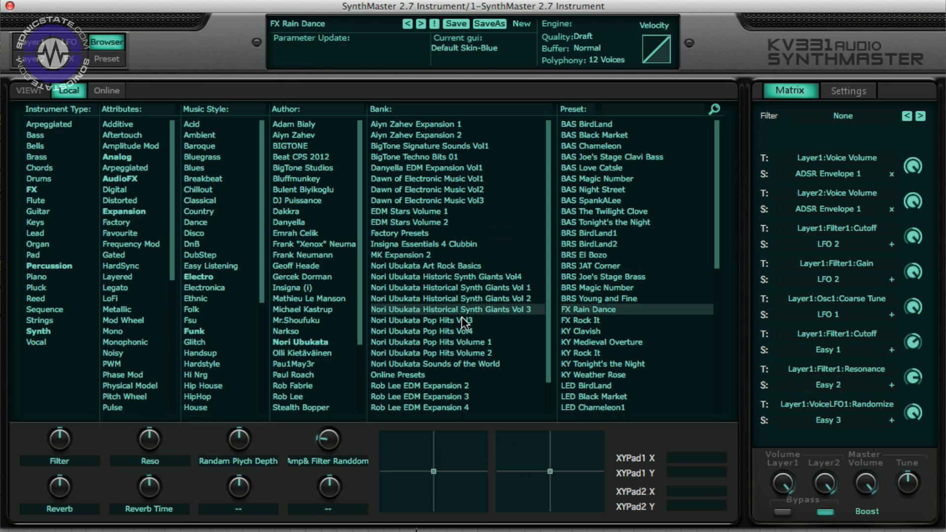
- Select the Nori Ubukata Pop Hits Volume 2 bank and audition DID Saw Pad and Bad romance Square Arp
left_click(439, 352)
left_click(597, 351)
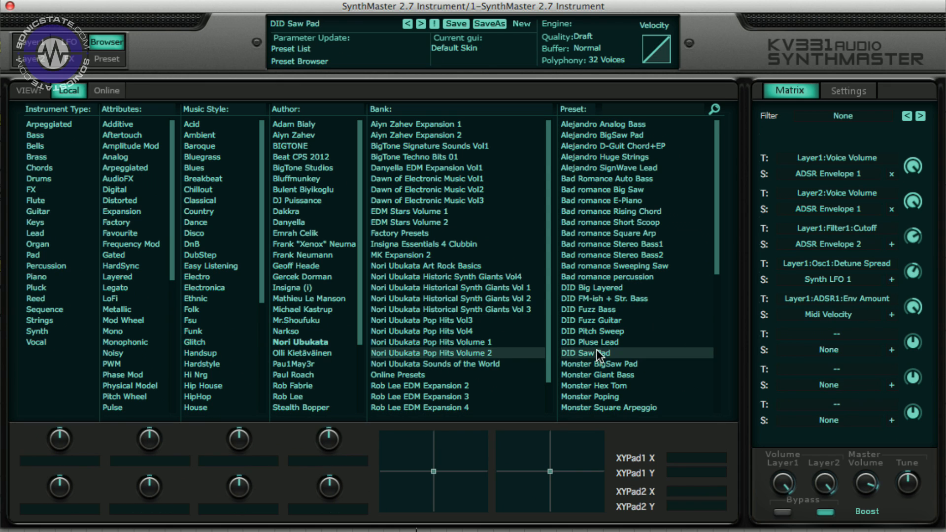
left_click(626, 233)
- Load a random preset and reset the browser's filters
left_click(525, 24)
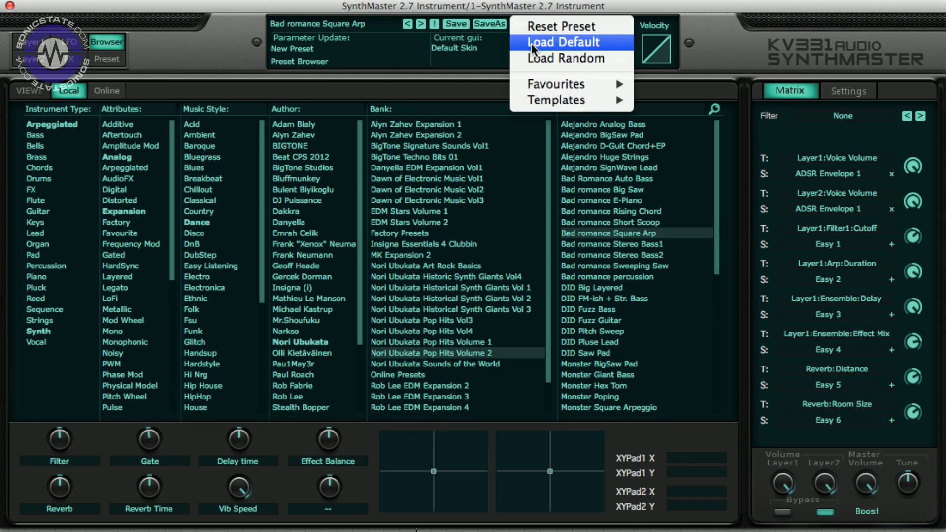
left_click(543, 59)
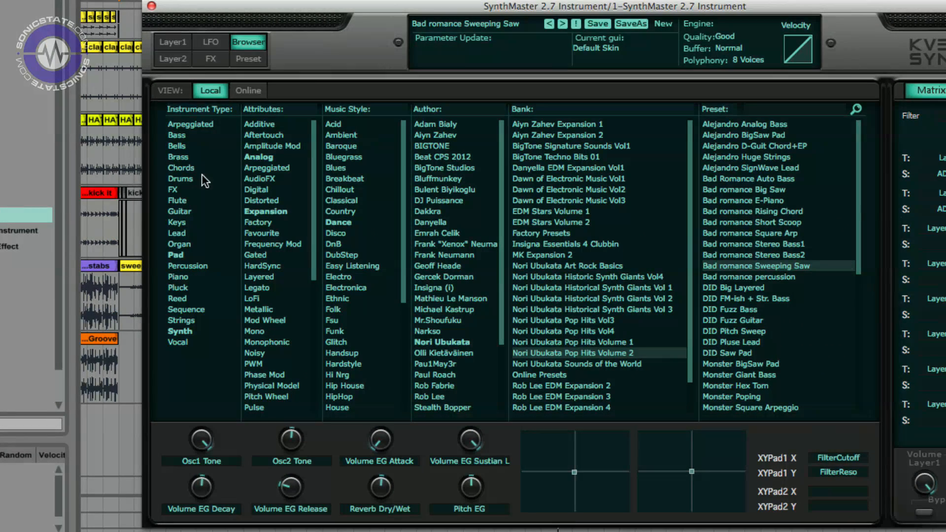
right_click(202, 175)
left_click(268, 249)
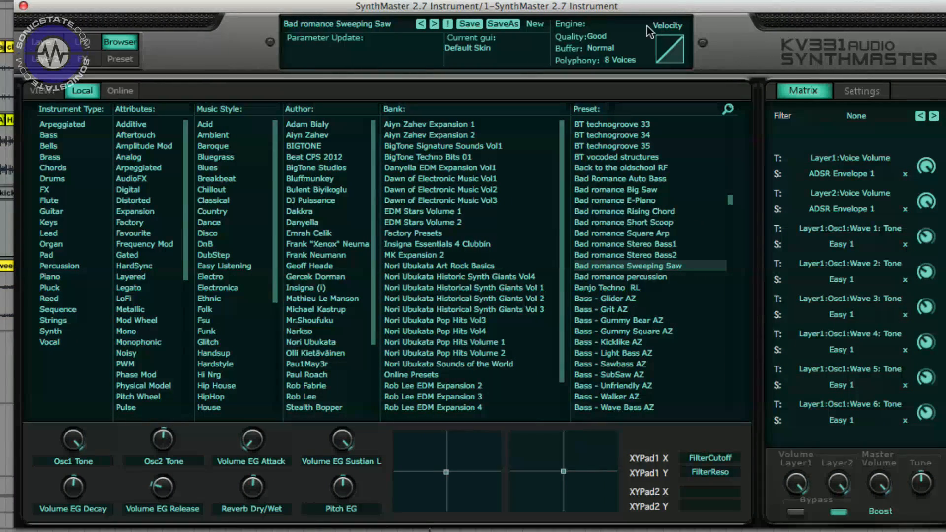
- Load a random preset twice in a row
left_click(552, 23)
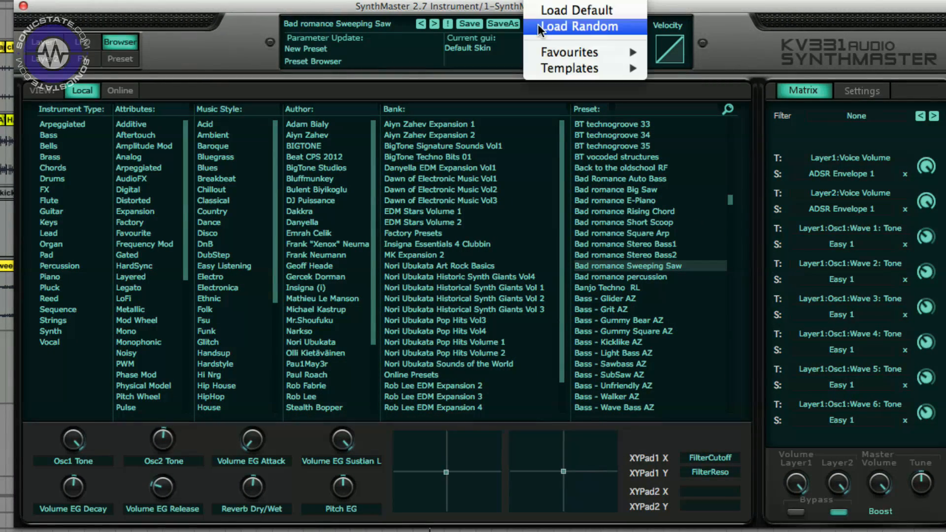
left_click(605, 28)
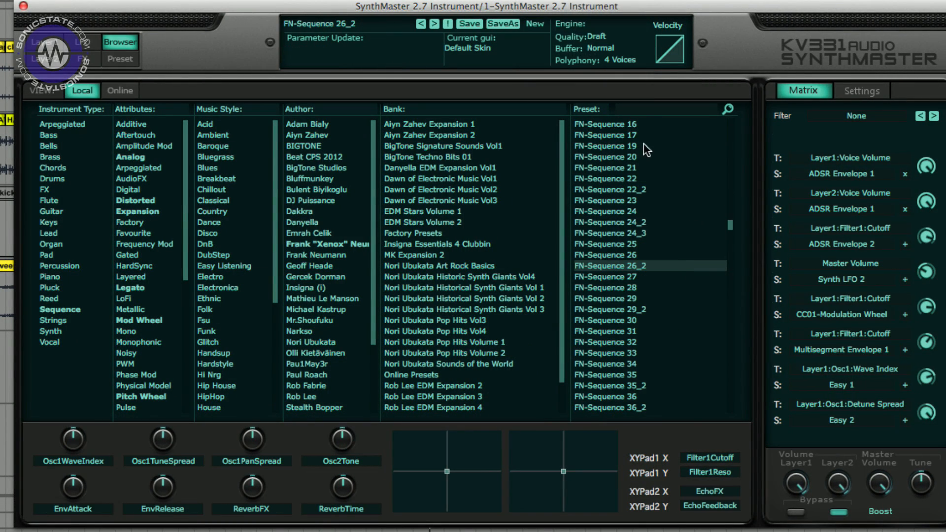
left_click(539, 22)
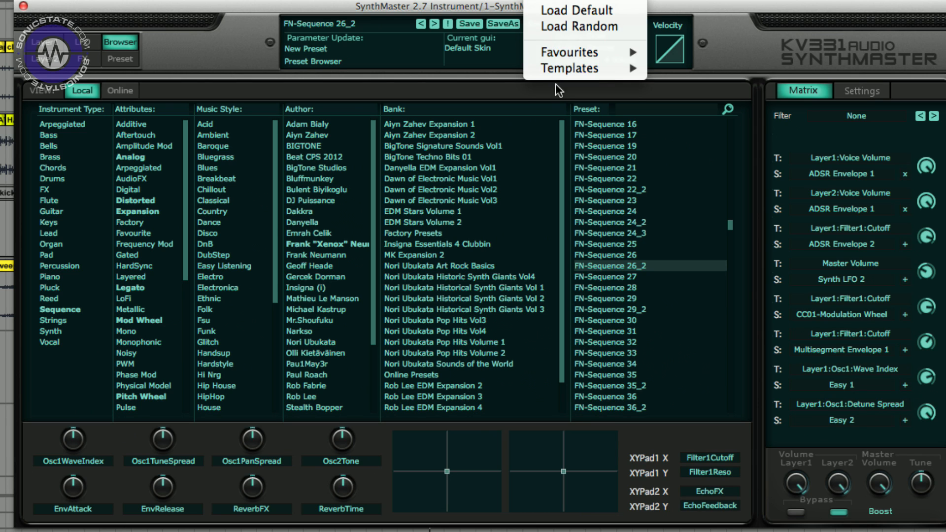
left_click(579, 27)
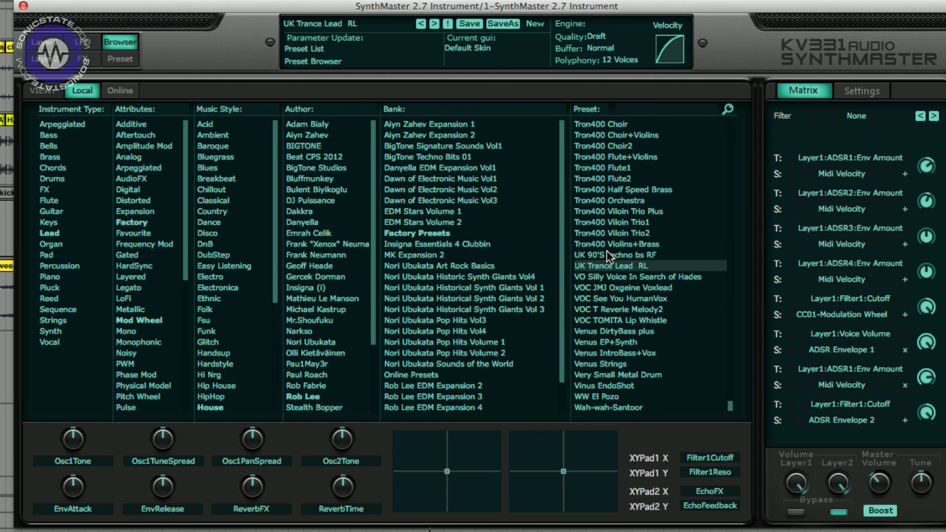
- Load the Tron400 Viloin Trio Plus preset
left_click(619, 214)
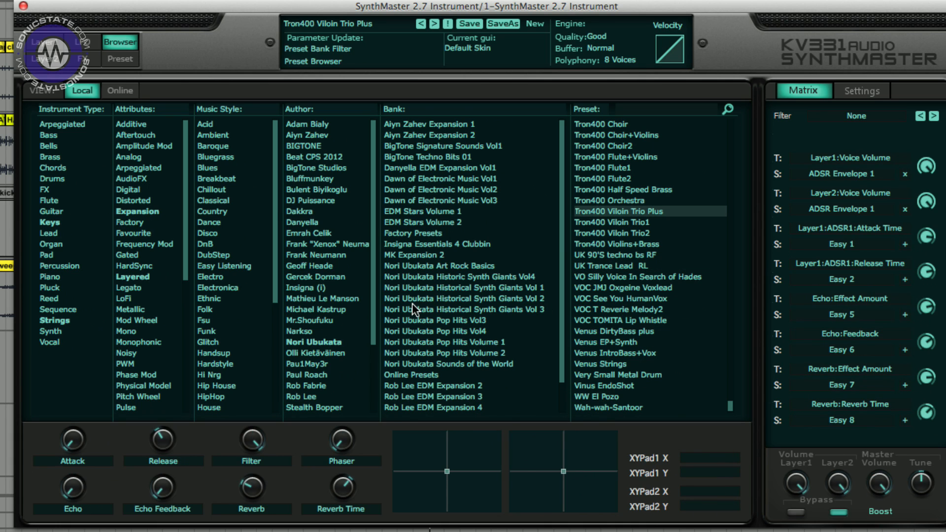
mouse_move(562, 241)
left_mouse_down()
mouse_move(565, 281)
mouse_move(562, 237)
left_mouse_up()
- Reset the filters and filter presets by Bass instrument type, Analog attribute and Acid music style
right_click(76, 181)
left_click(105, 255)
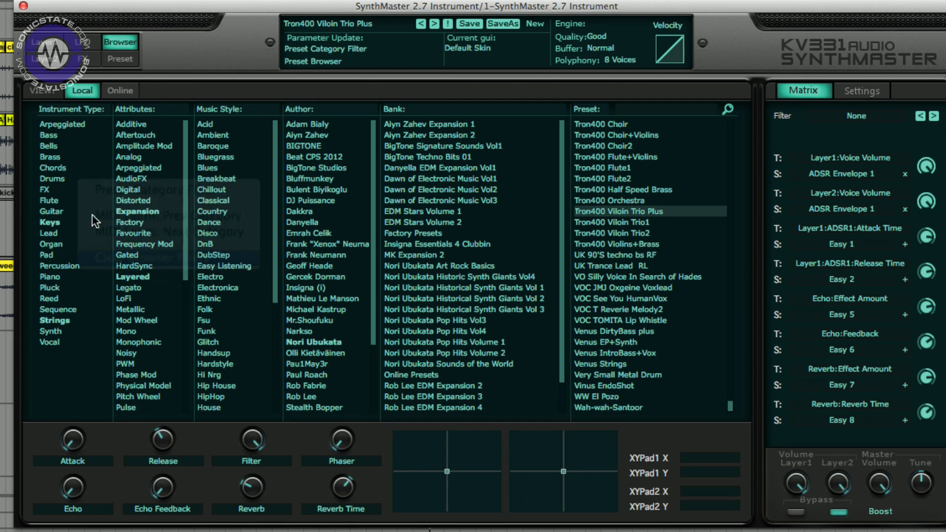
left_click(53, 136)
left_click(133, 157)
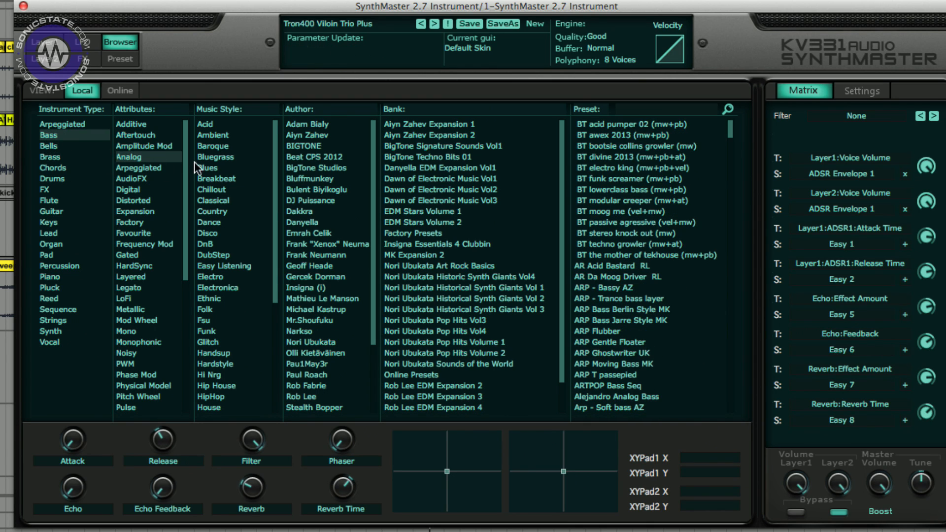
left_click(206, 129)
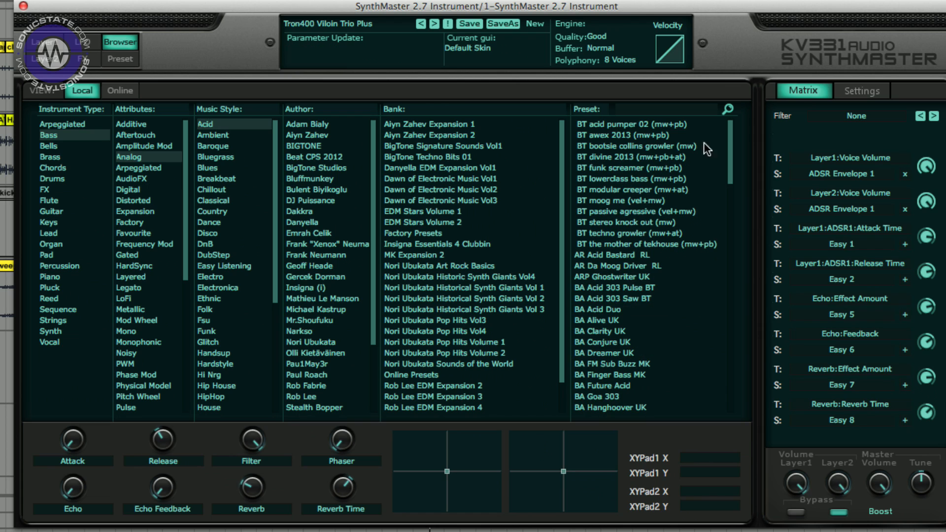
- Audition the filtered presets and load AR Da Moog Driver RL
left_click(626, 127)
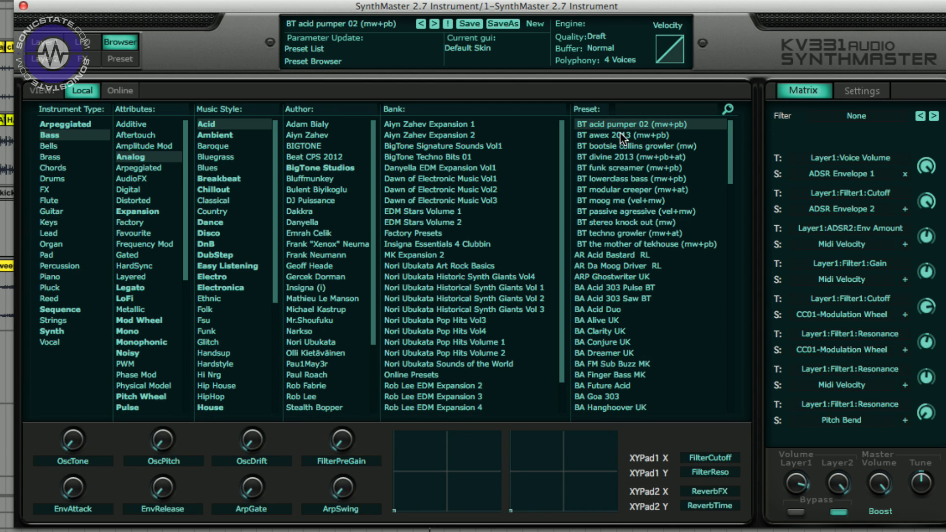
left_click(620, 133)
left_click(623, 266)
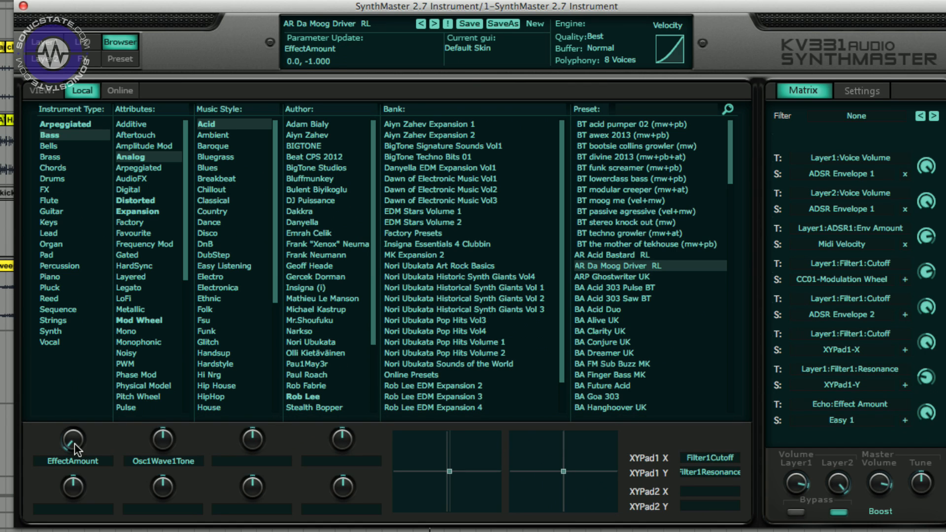
- Turn up the EffectAmount and Osc1Wave1Tone knobs and move XY pad 1 up and right
left_click_drag(75, 443, 75, 395)
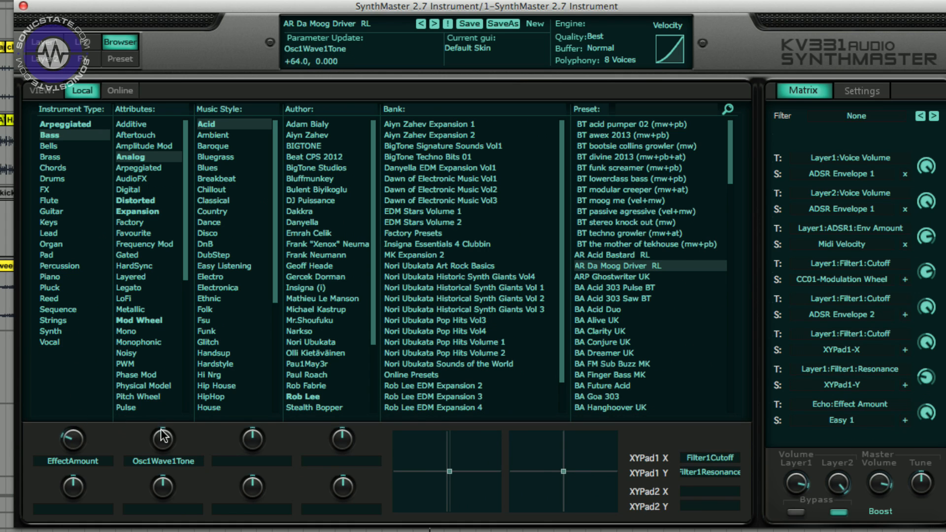
left_click_drag(160, 433, 162, 418)
left_click_drag(435, 479, 472, 448)
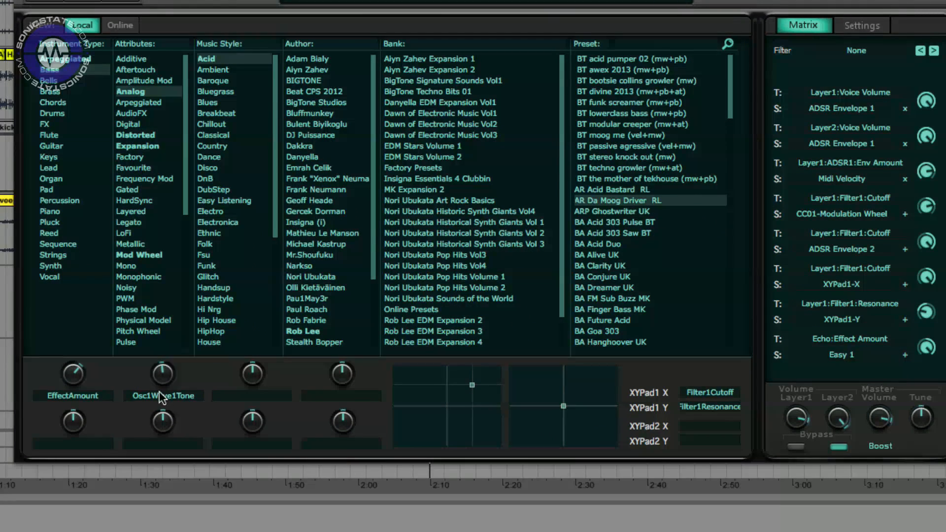
- Open the EffectAmount knob's context menu to view its modulation options
right_click(67, 443)
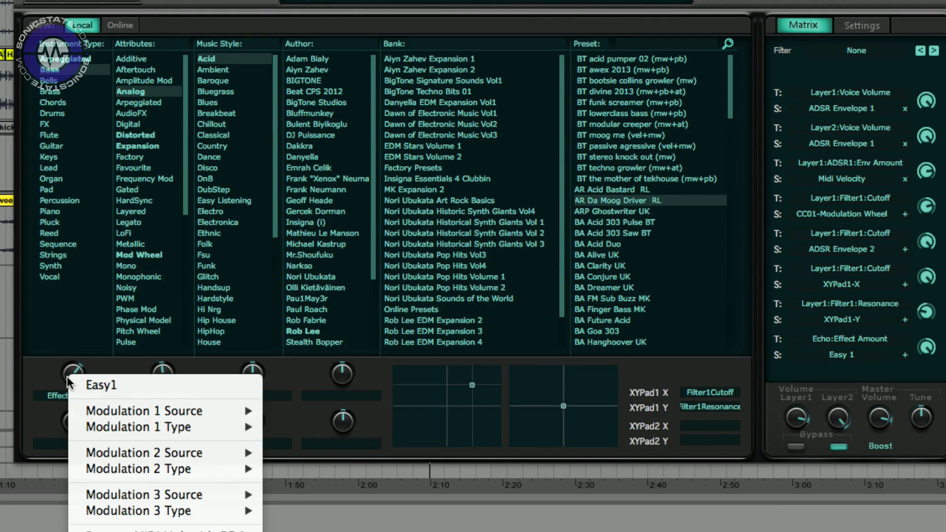
left_click(39, 373)
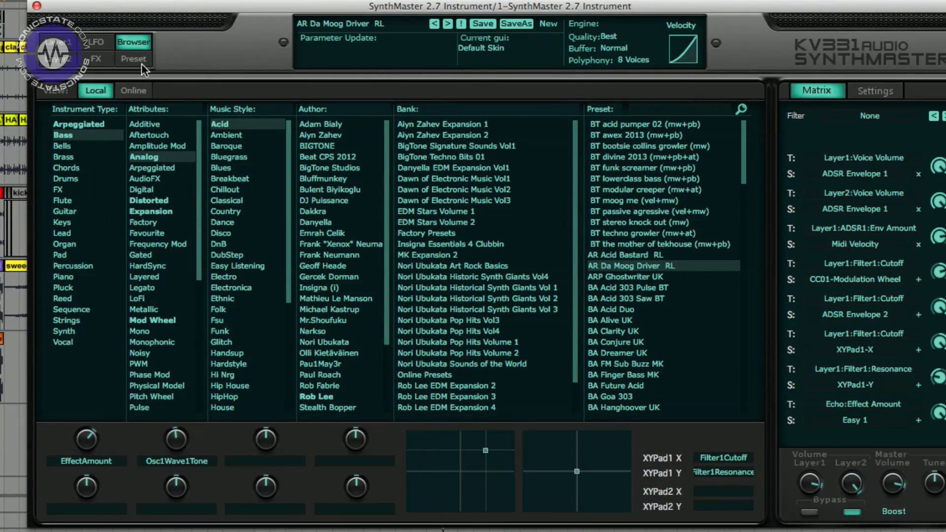
- Load the Synthetic Keys preset from the online presets, then return to the local presets view
left_click(122, 92)
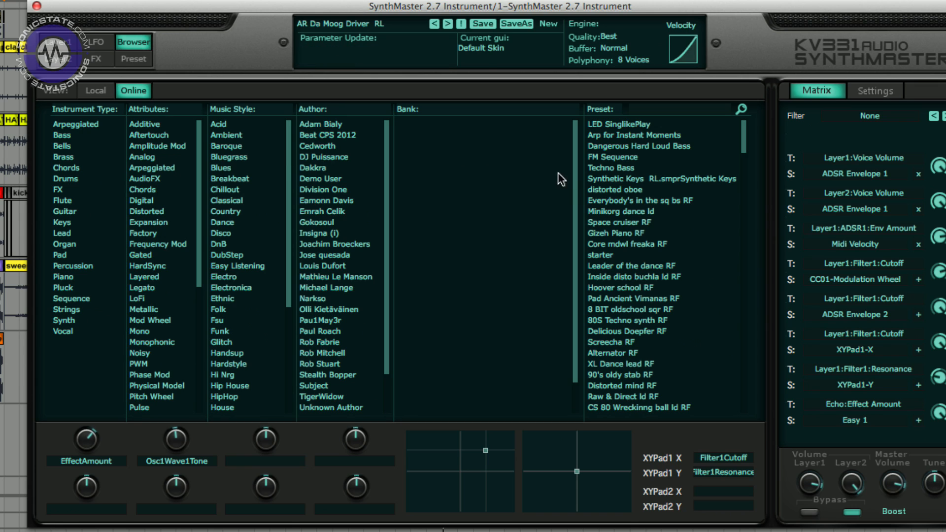
left_click(628, 179)
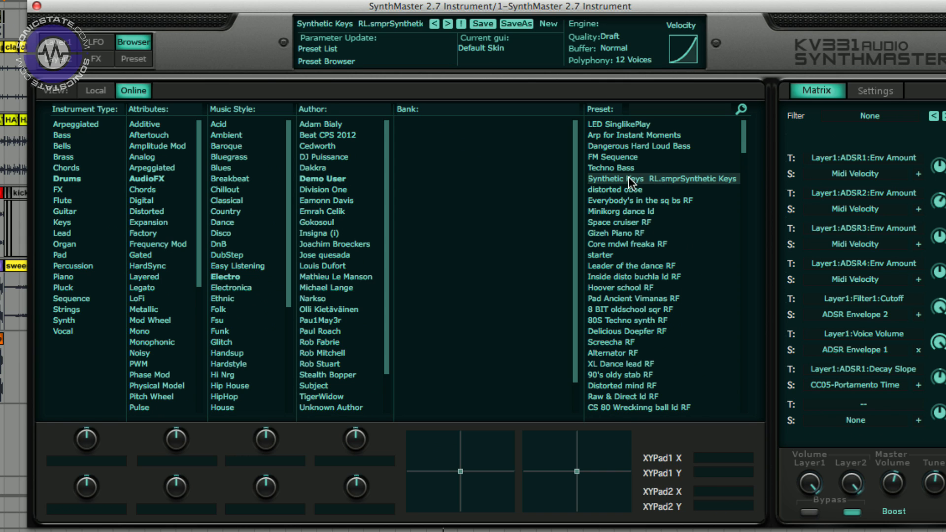
left_click(101, 88)
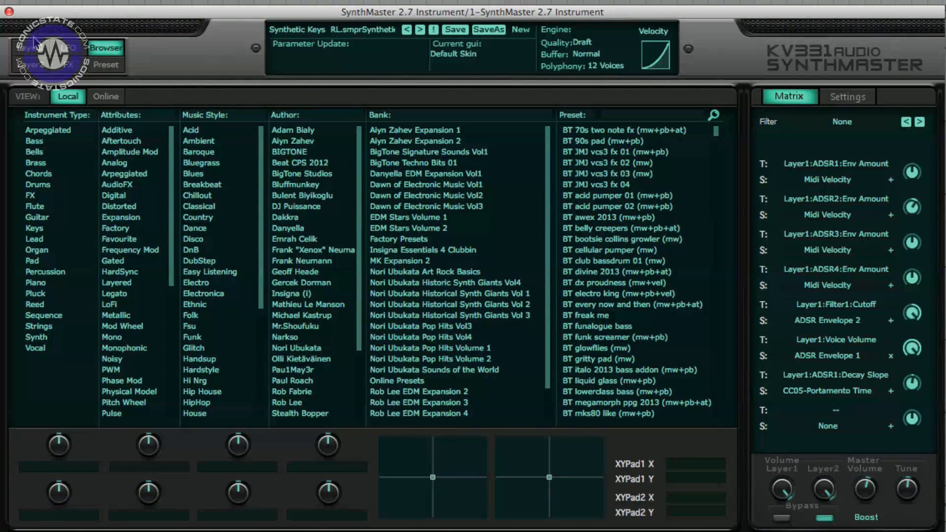
- Open the layer editor and switch between the Layer 1 and Layer 2 pages, ending on Layer 1
left_click(40, 56)
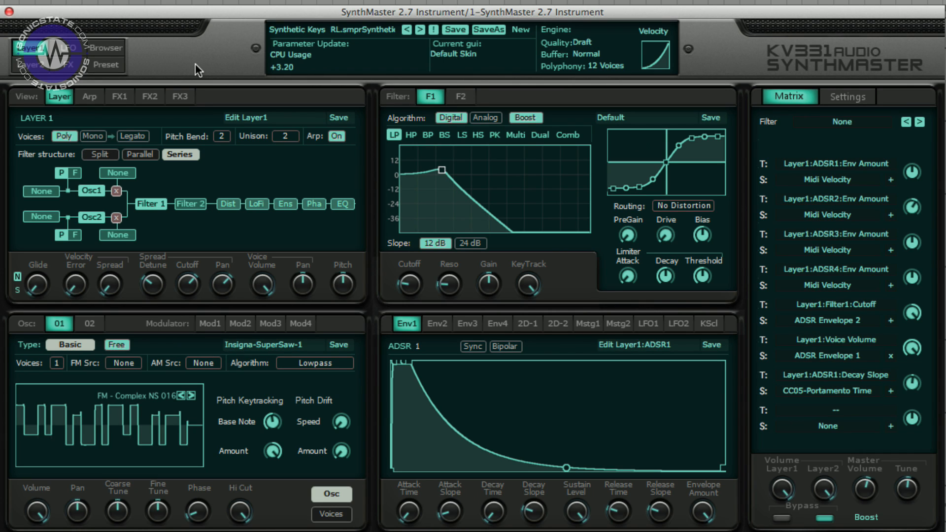
left_click(37, 65)
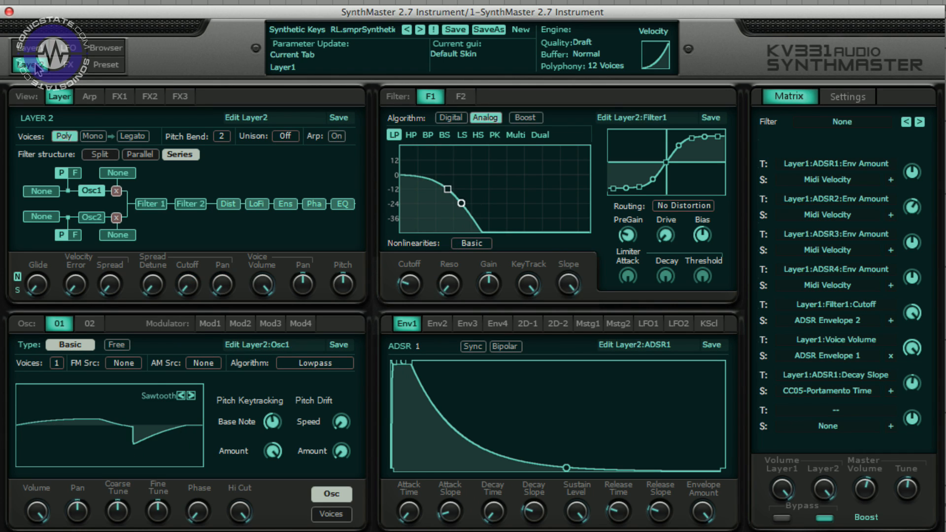
left_click(34, 50)
left_click(37, 66)
left_click(34, 50)
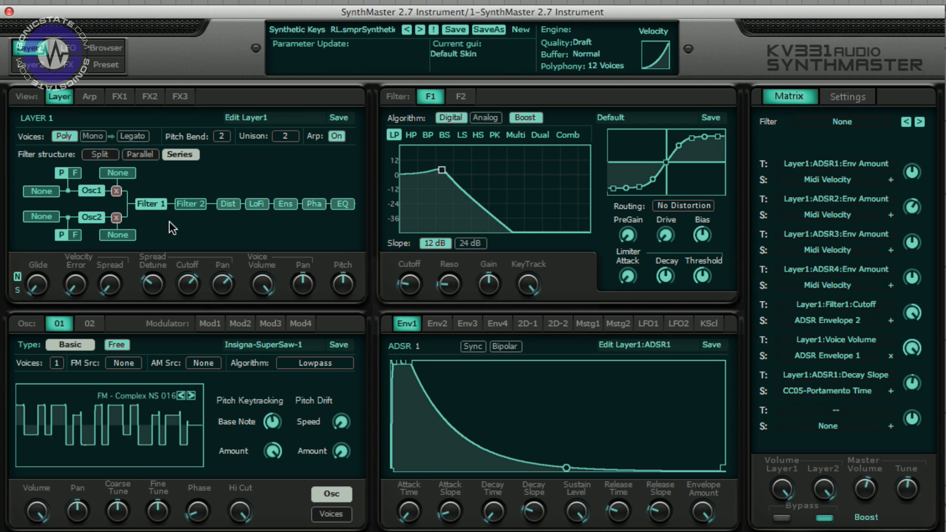
- Set Layer 1's filter structure to Parallel and view the effect choices for the first insert slot
left_click(140, 154)
left_click(91, 154)
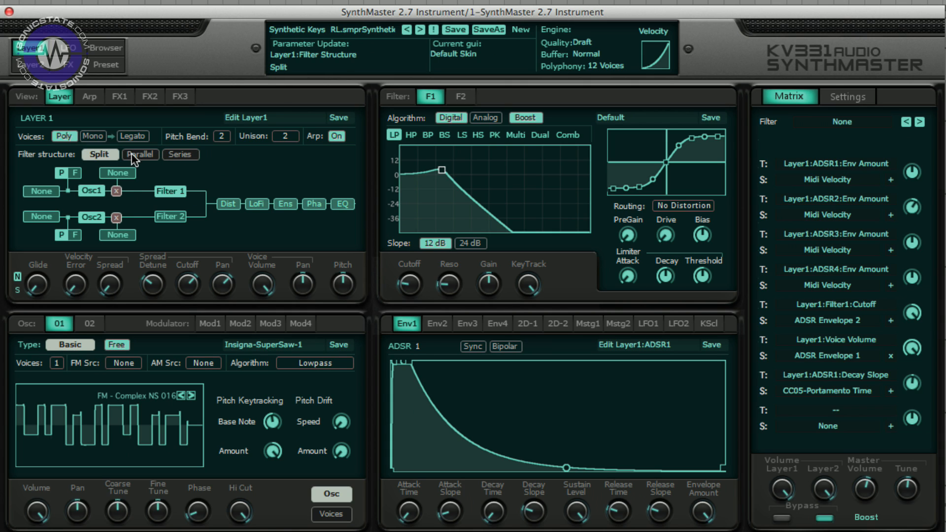
left_click(135, 155)
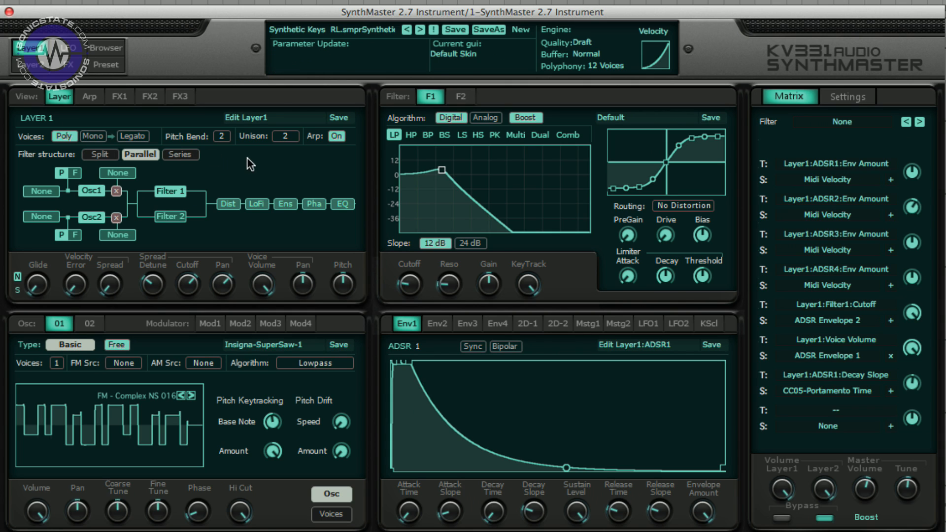
left_click(230, 205)
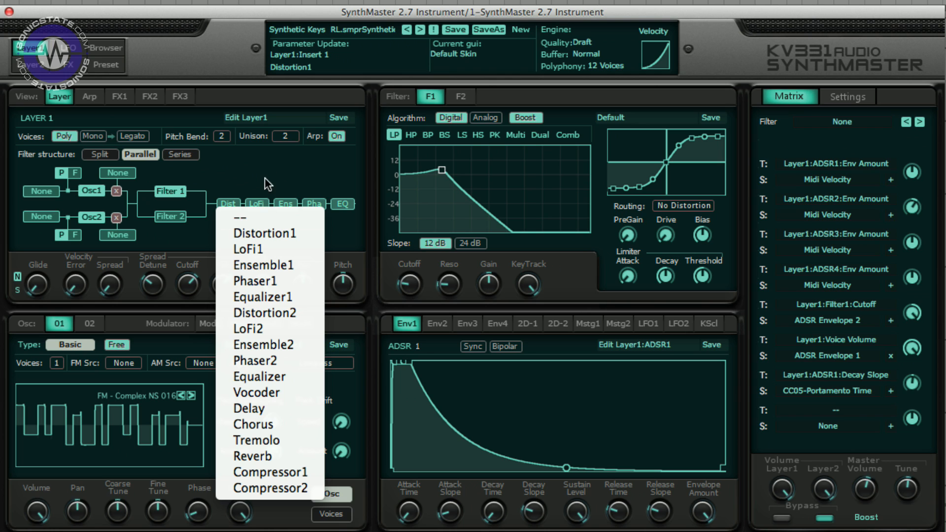
left_click(282, 177)
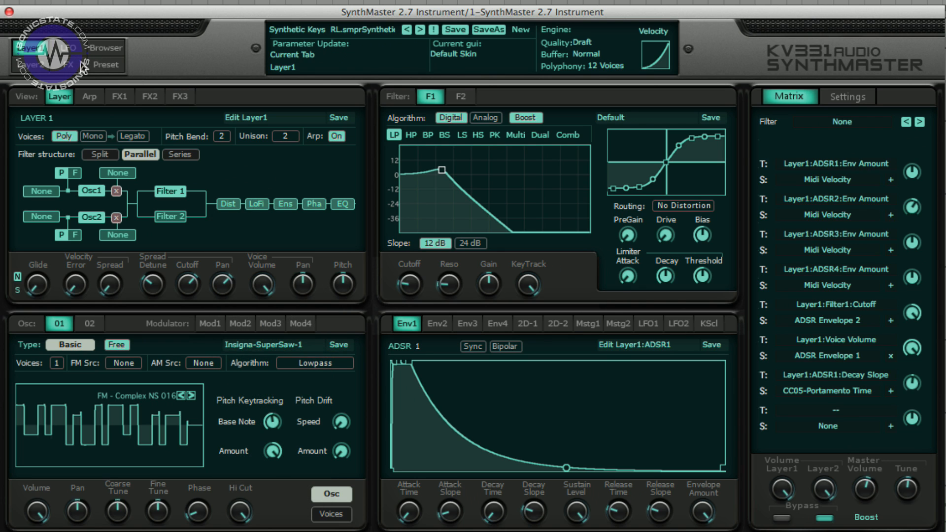
- Browse the global FX and LFO pages, then return to the Layer 1 editor
left_click(75, 66)
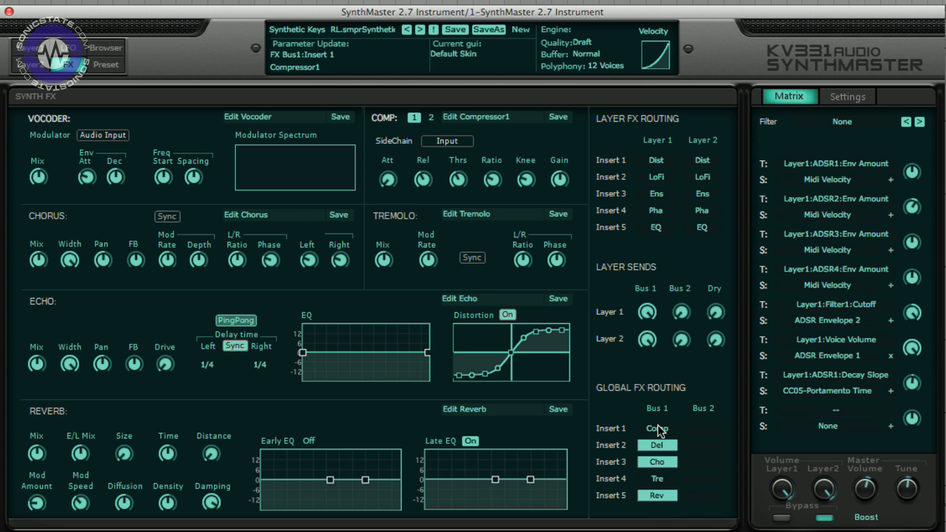
left_click(69, 47)
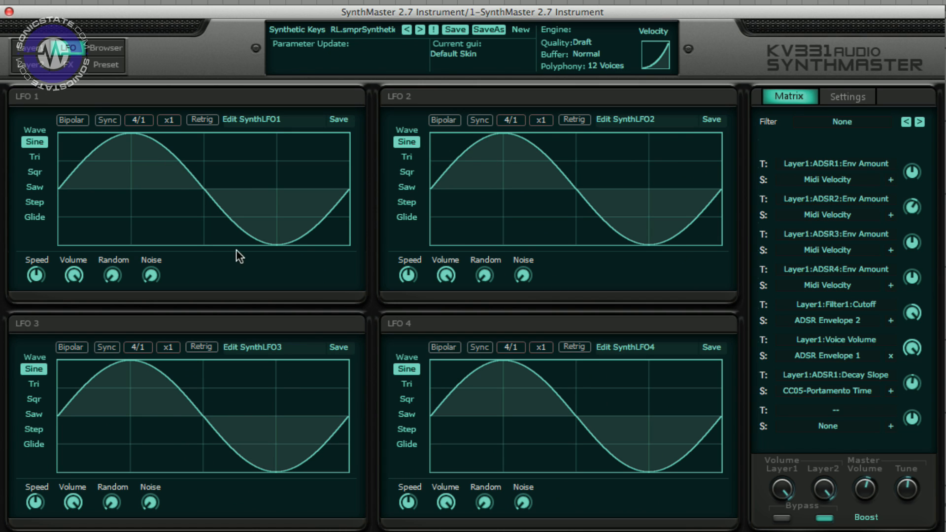
left_click(43, 49)
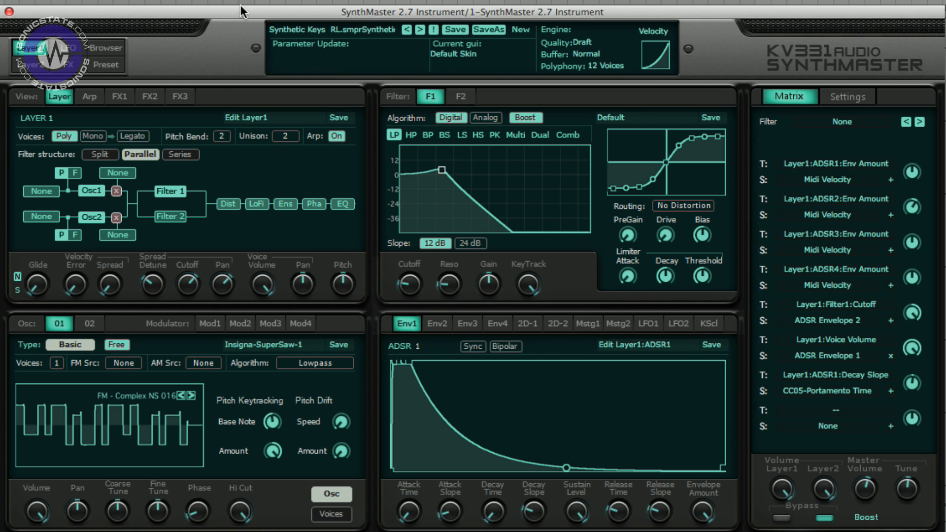
left_click_drag(240, 9, 241, 4)
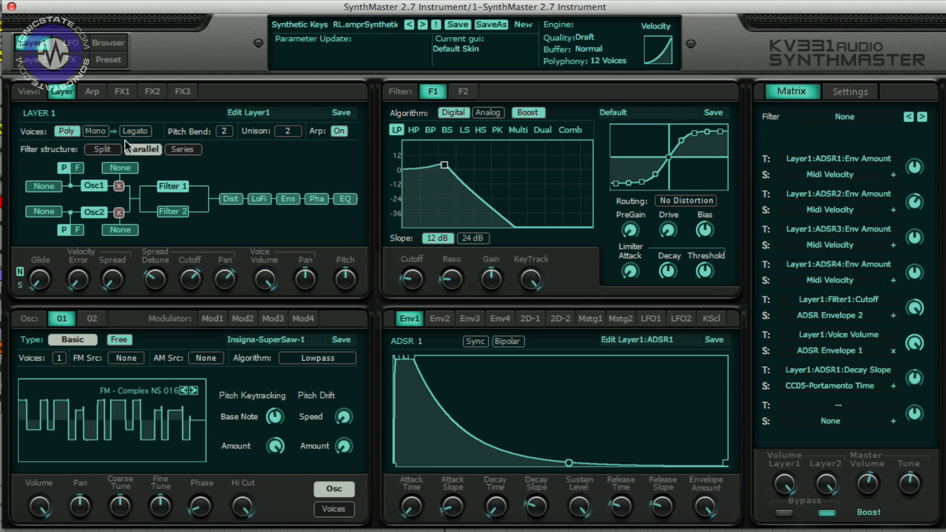
- Switch the voices to Mono, then reset the patch to a new default preset
left_click(97, 130)
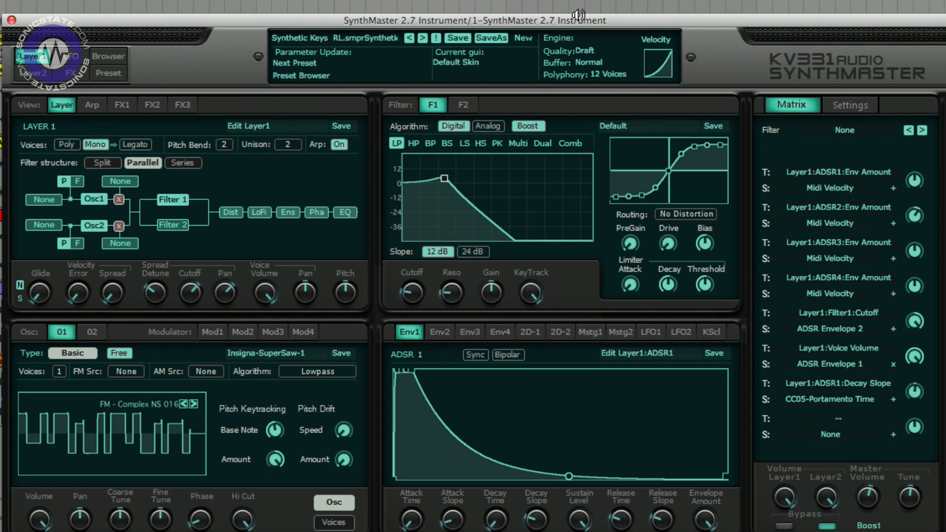
left_click(523, 25)
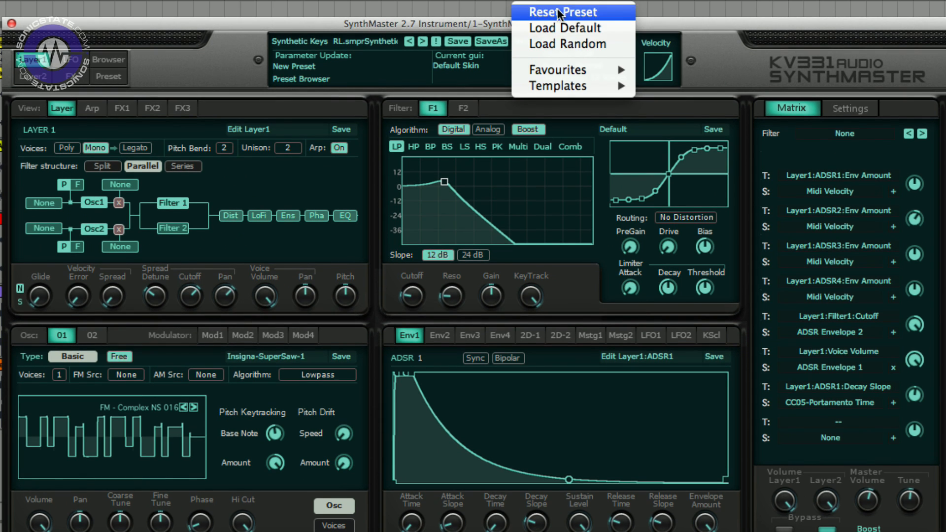
left_click(557, 8)
left_click_drag(491, 21, 490, 2)
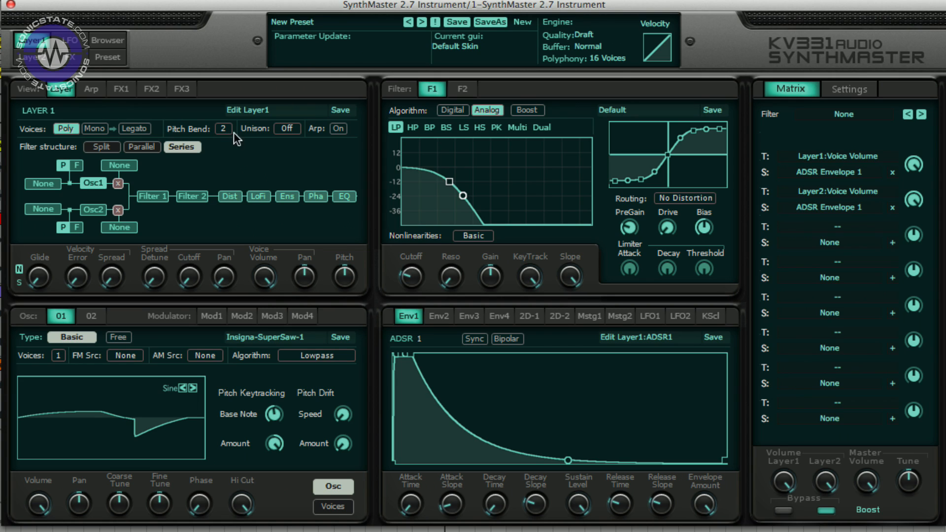
- Set Layer 1's portamento to Slide, voices to Mono with Legato, and turn up the Glide knob
left_click(20, 282)
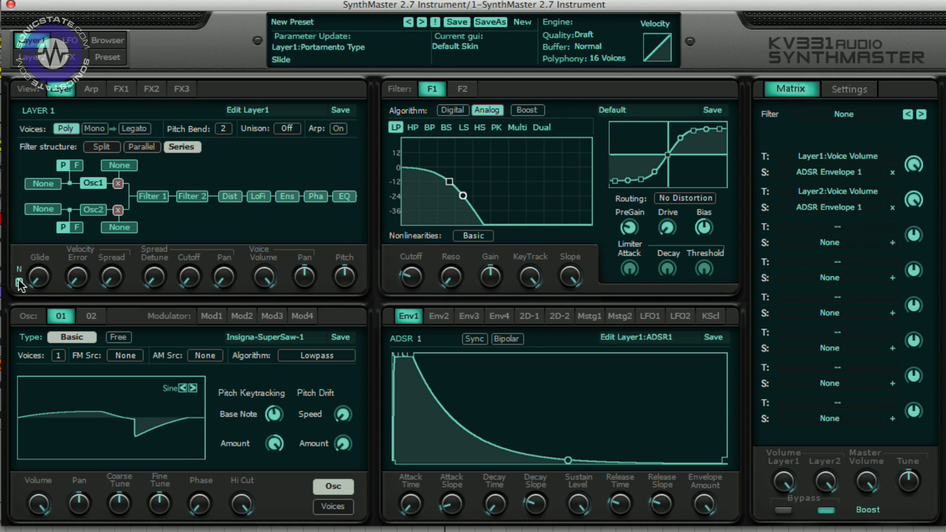
left_click(95, 128)
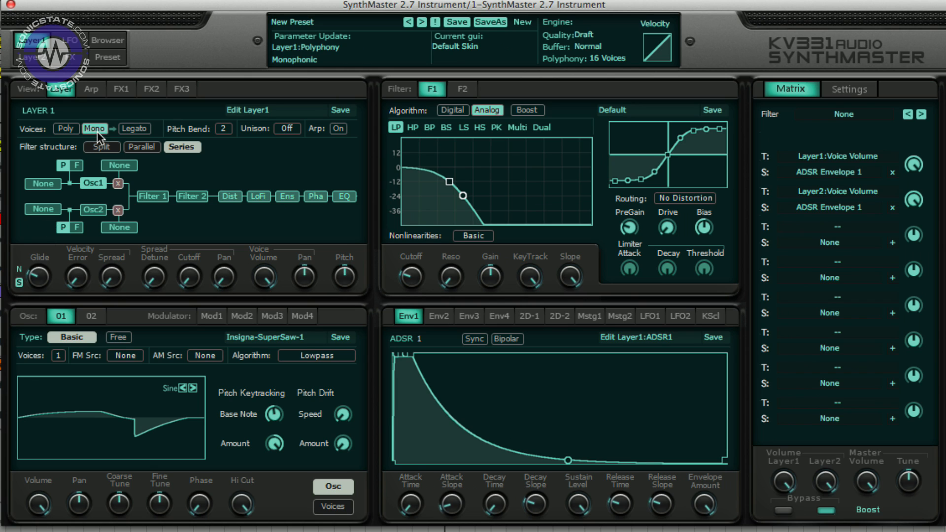
left_click(134, 128)
left_click_drag(38, 276, 43, 235)
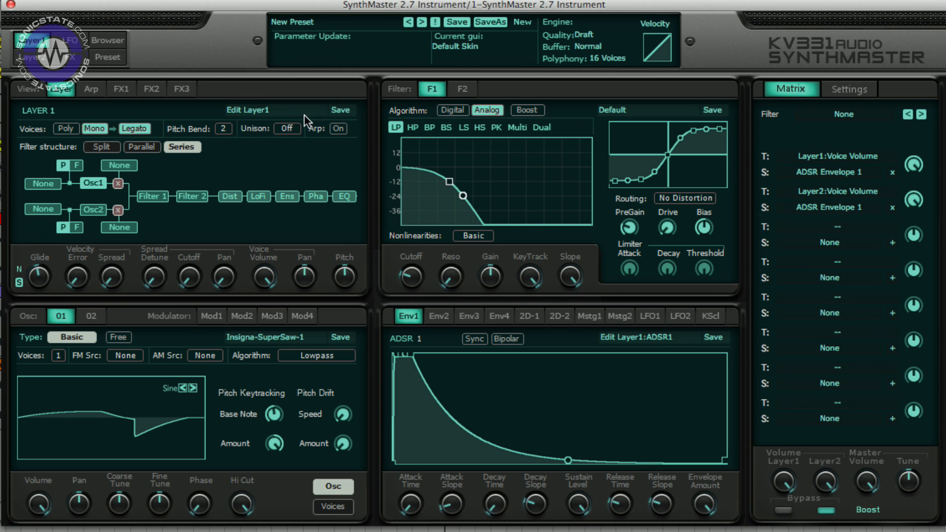
- Set Unison to 8 voices and switch the voice mode back to Poly
left_click(288, 127)
left_click(299, 255)
left_click(94, 129)
left_click(66, 128)
left_click(133, 129)
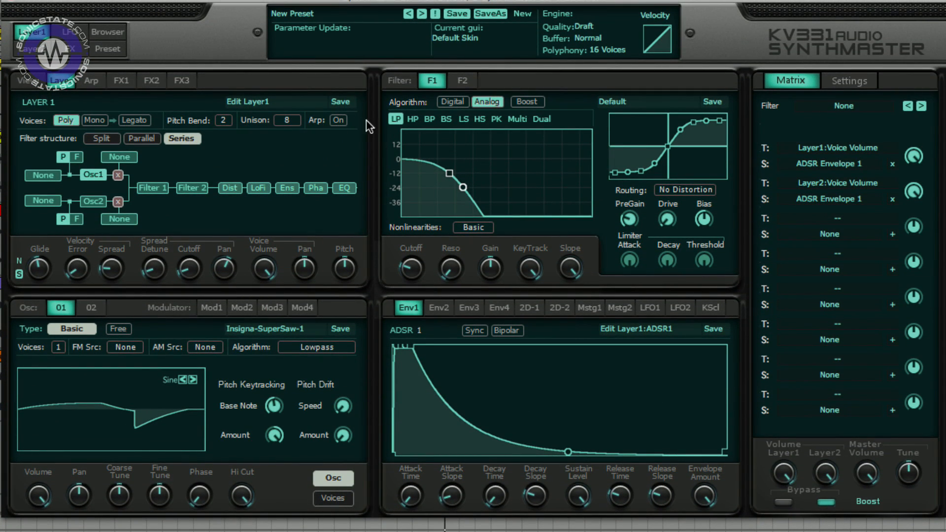
- Open the arpeggiator page and draw varied volume levels into the first several steps
left_click(327, 121)
left_click(91, 80)
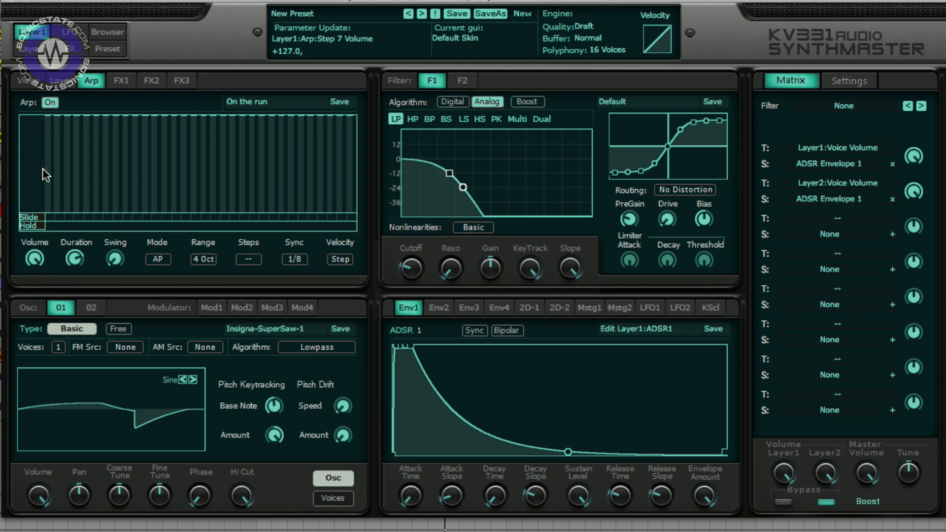
left_click_drag(48, 118, 48, 141)
left_click_drag(66, 132, 65, 144)
left_click_drag(96, 154, 97, 167)
left_click_drag(116, 130, 117, 148)
mouse_move(56, 150)
left_mouse_down()
mouse_move(43, 177)
mouse_move(80, 177)
left_mouse_up()
left_click_drag(99, 168, 102, 180)
left_click_drag(117, 175, 117, 183)
mouse_move(173, 147)
left_mouse_down()
mouse_move(172, 161)
mouse_move(106, 176)
left_mouse_up()
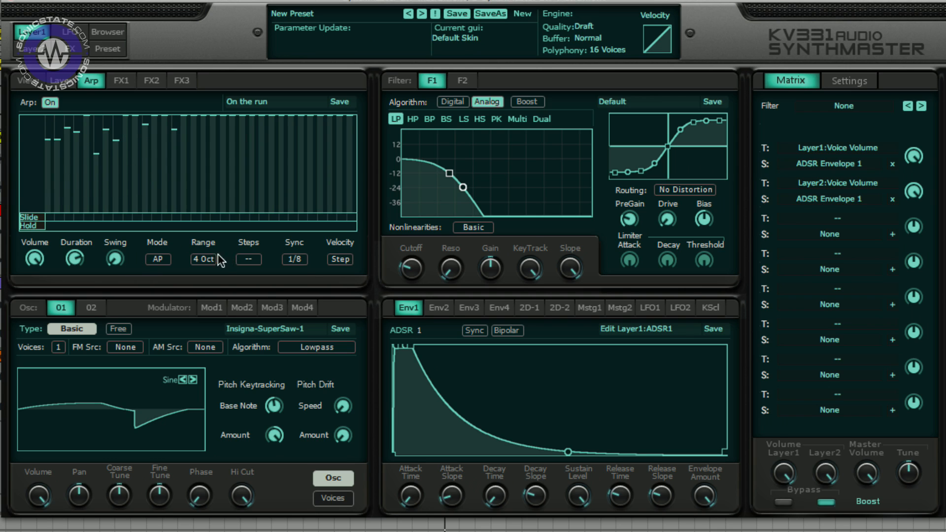
- Set the arpeggiator Sync to 1/16 and lower the Duration knob
left_click(294, 259)
left_click(330, 350)
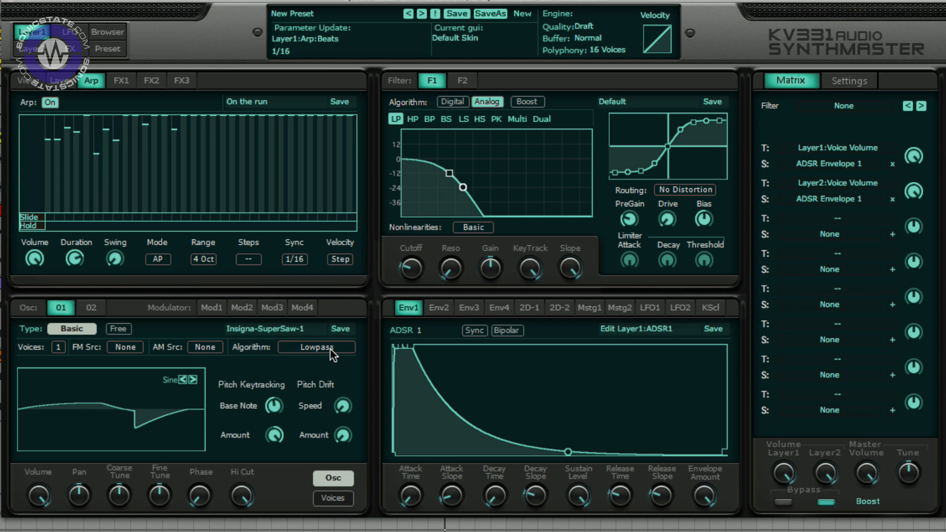
left_click_drag(74, 258, 74, 334)
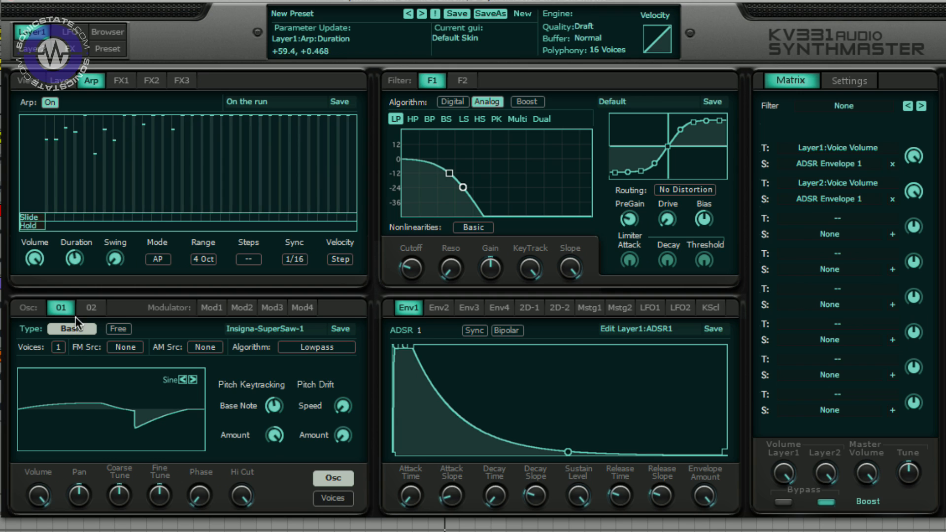
- Redraw several more arpeggiator step volumes
left_click_drag(48, 150, 68, 154)
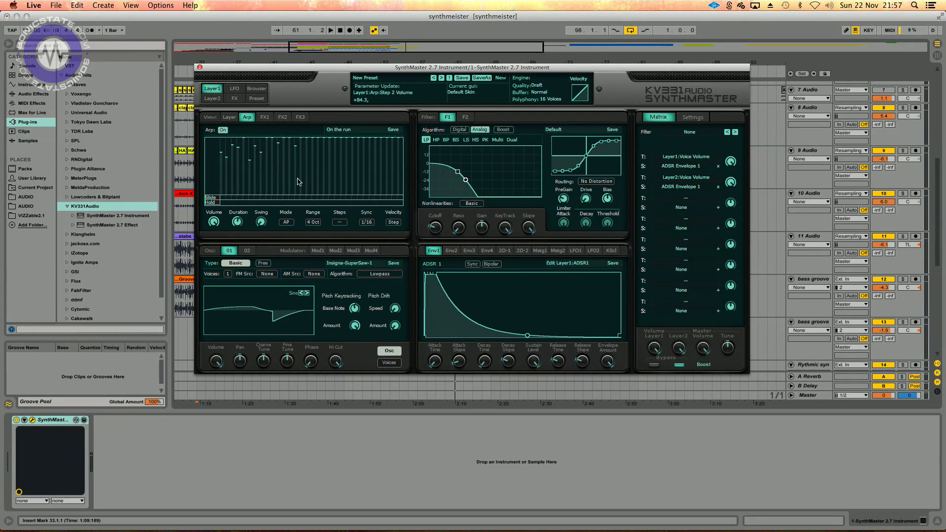
left_click_drag(148, 174, 148, 190)
left_click_drag(301, 172, 302, 179)
left_click(359, 173)
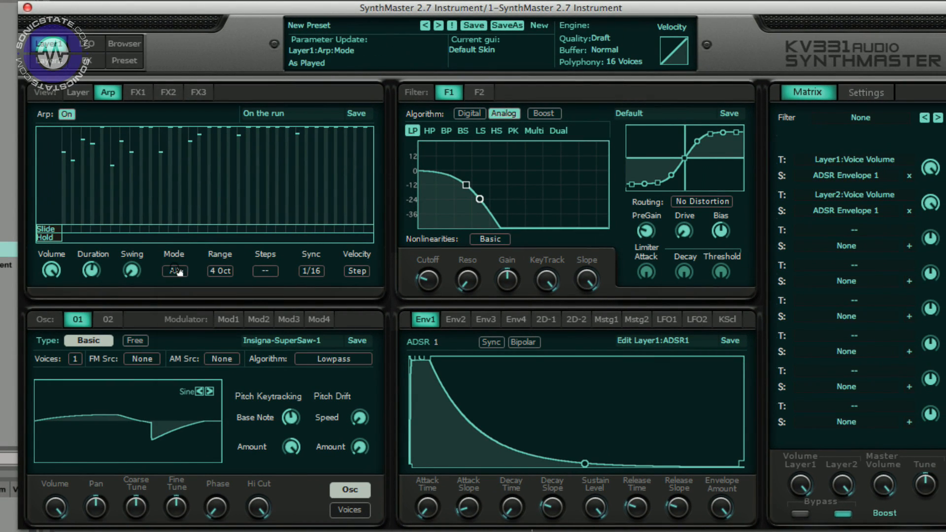
- Change the arpeggiator mode to Chord and then to Sequence
left_click(176, 271)
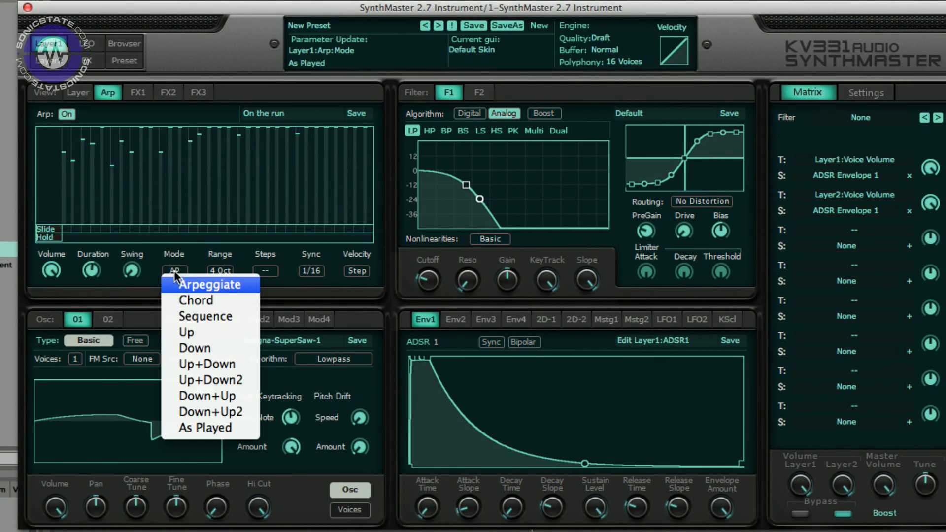
left_click(187, 303)
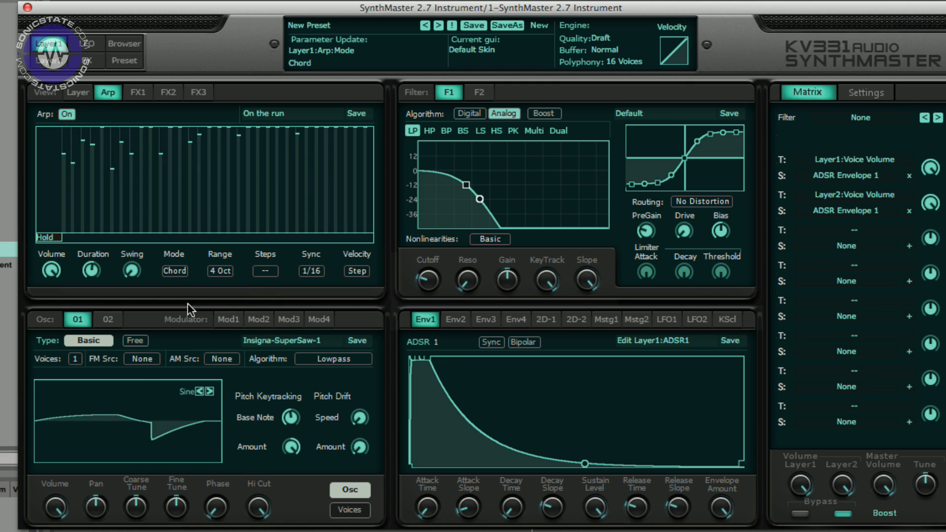
left_click(175, 272)
left_click(204, 317)
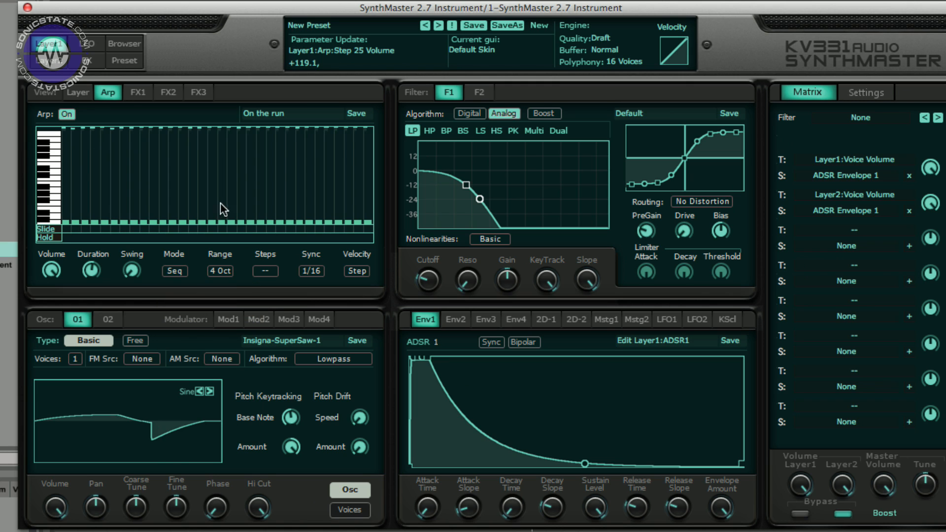
- Load a preset sequence into the arpeggiator from its context menu
left_click(309, 116)
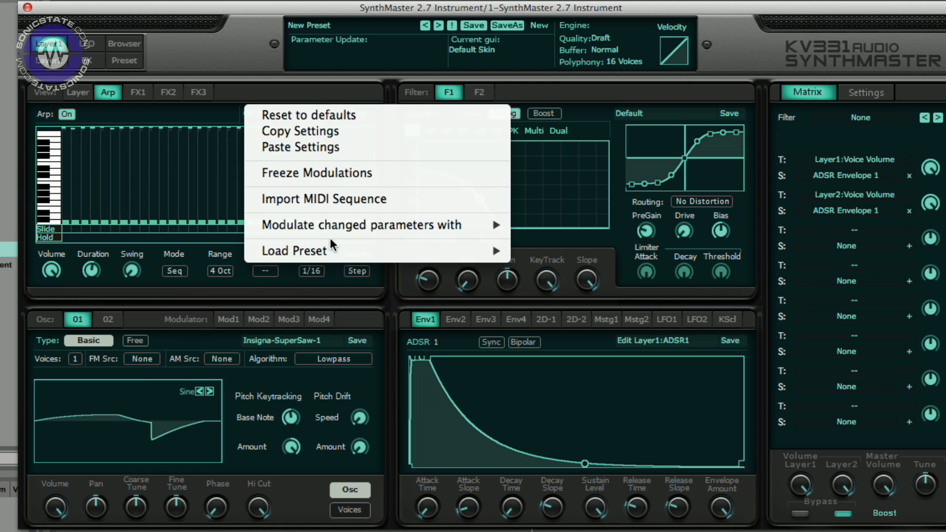
mouse_move(333, 246)
left_click(583, 299)
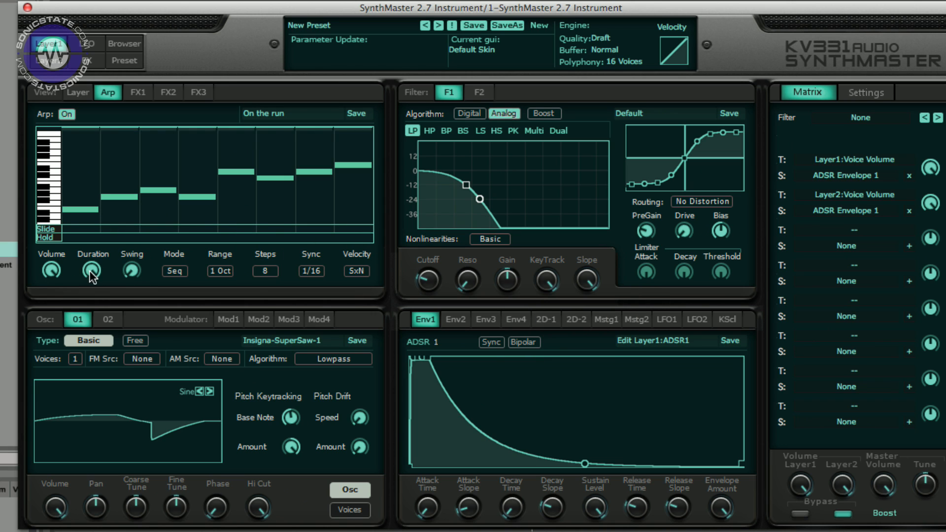
- Switch the arpeggiator to Arpeggiate mode and set step 2's delta to +2 and step 1's to -1
left_click_drag(50, 271, 54, 212)
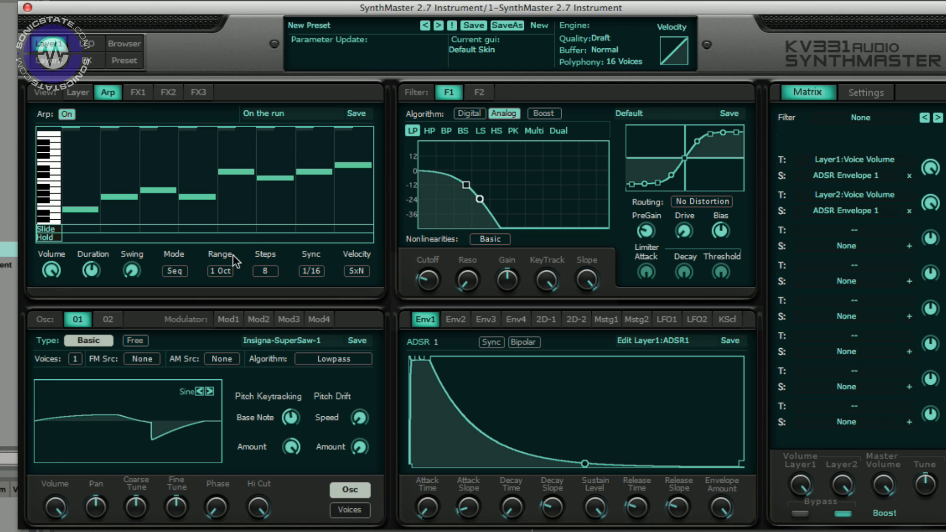
left_click(174, 271)
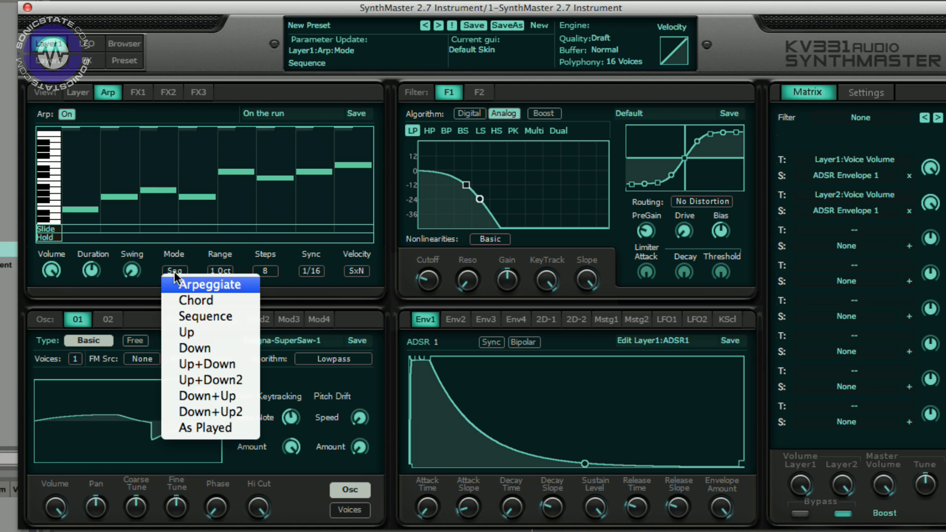
left_click(212, 281)
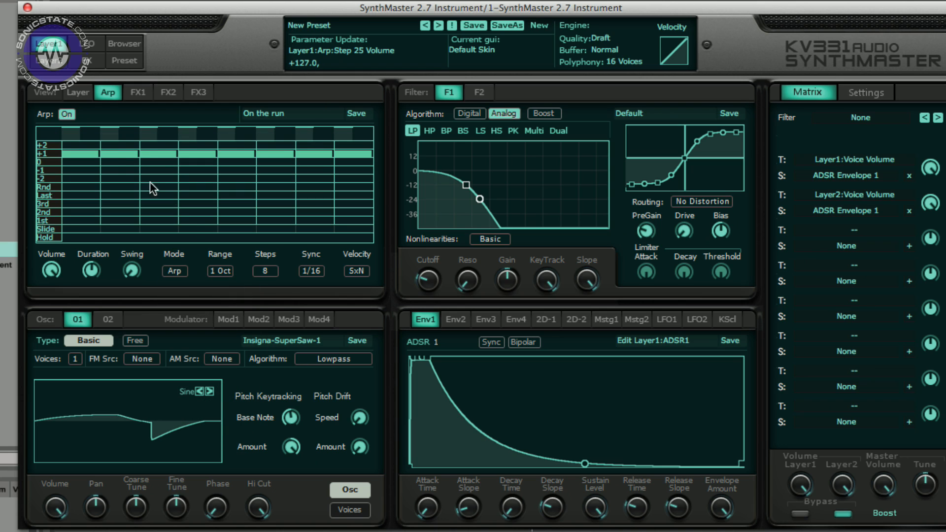
left_click(116, 157)
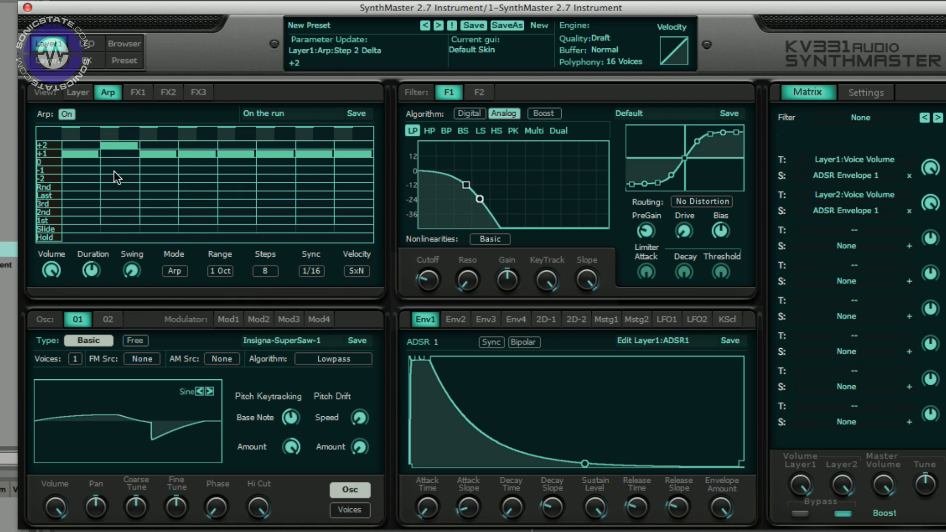
mouse_move(70, 173)
left_mouse_down()
mouse_move(64, 195)
mouse_move(69, 184)
left_mouse_up()
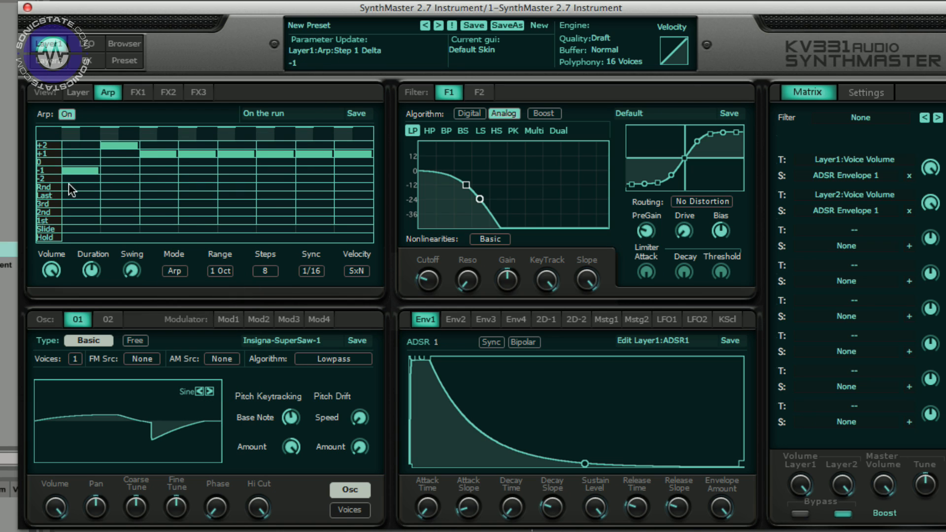
- Redraw arpeggiator step deltas: step 3 to 0, step 4 to Last, step 5 to 0, and step 1 to Random
left_click(163, 165)
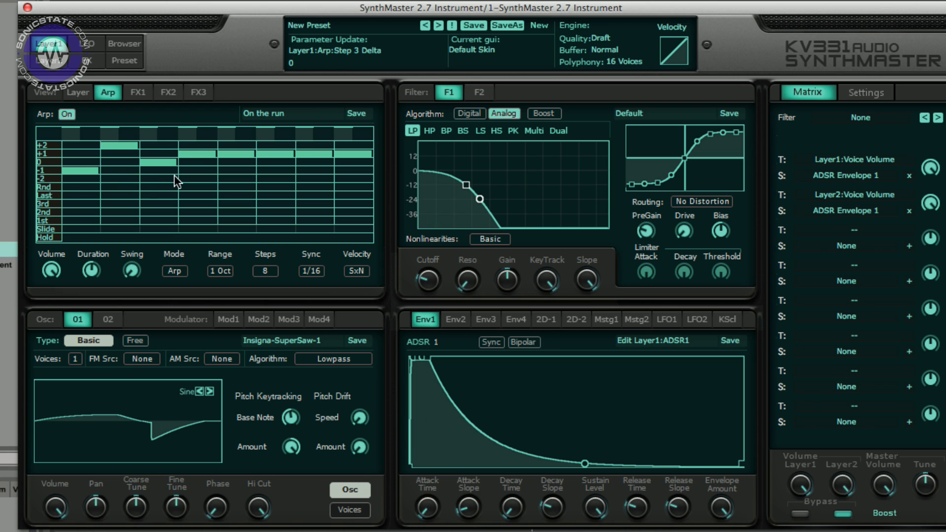
left_click_drag(200, 164, 200, 196)
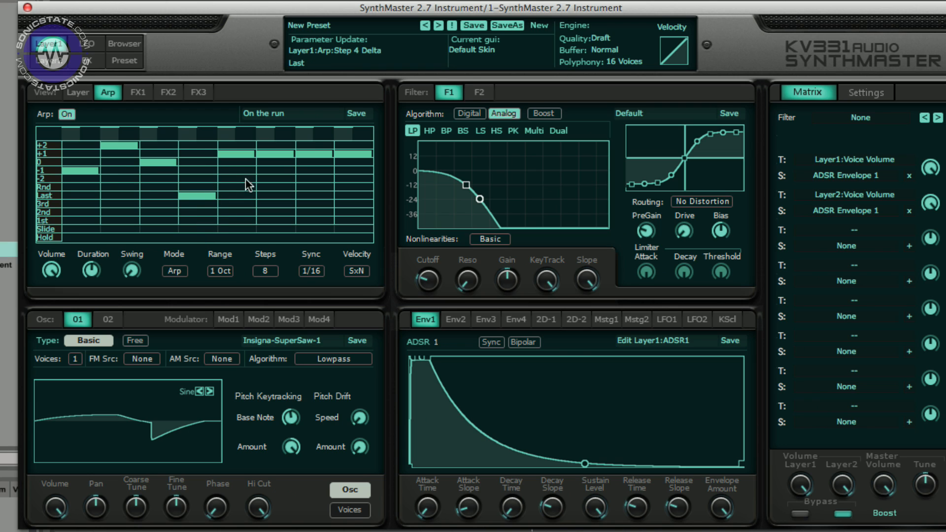
left_click_drag(236, 167, 233, 182)
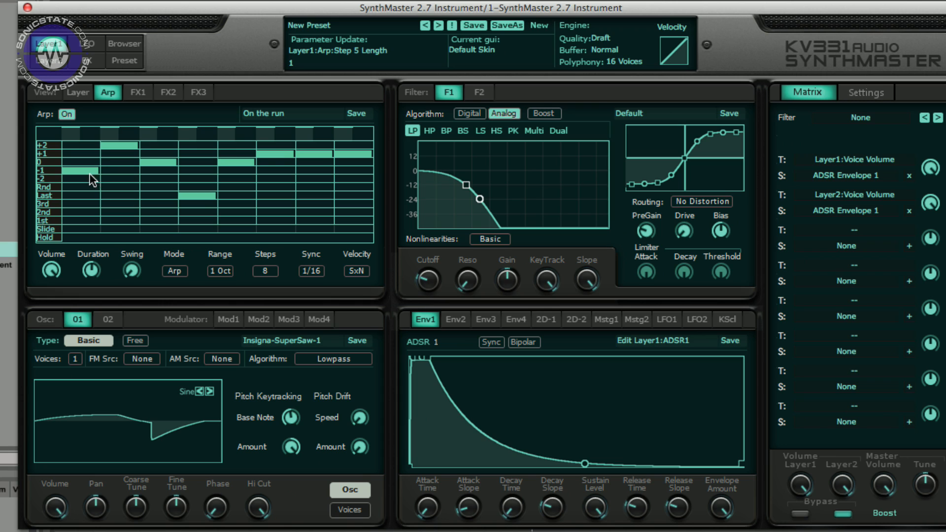
left_click_drag(89, 173, 84, 186)
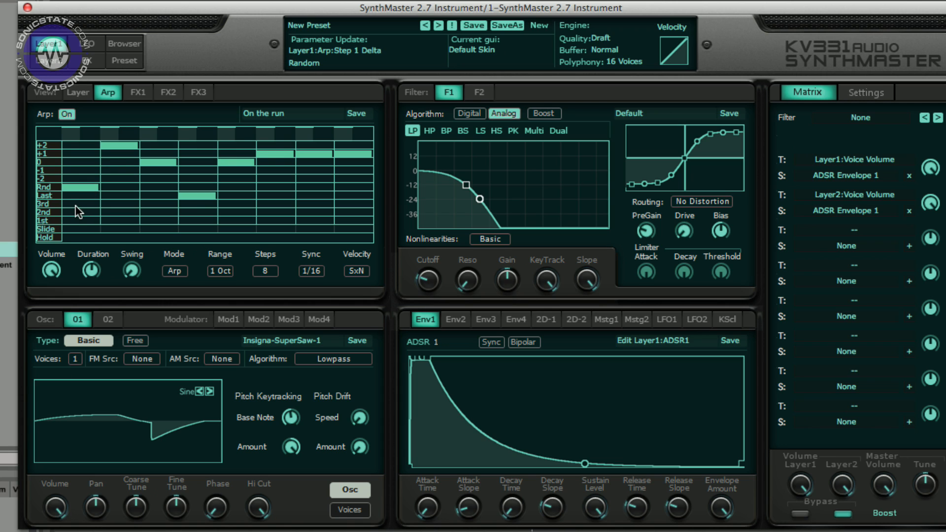
- Switch to the Layer view and turn the layer's unison off
left_click(77, 93)
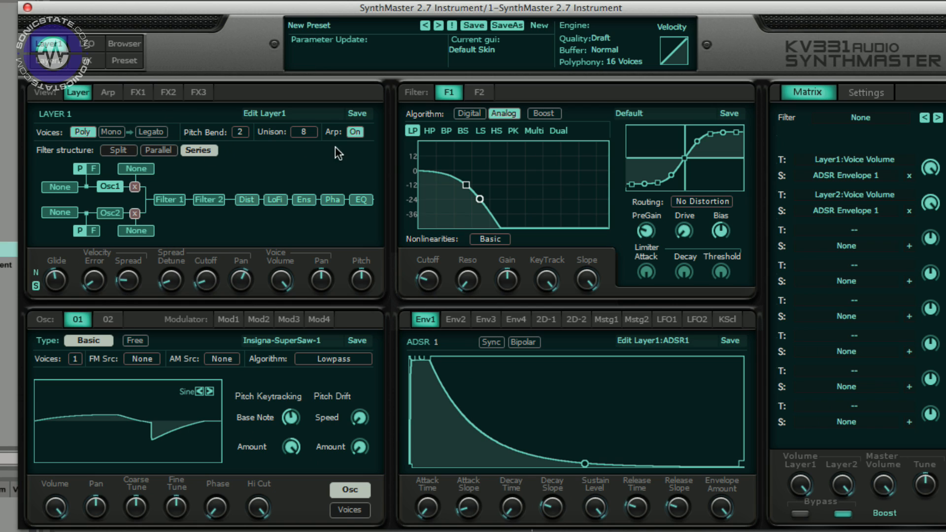
left_click(200, 151)
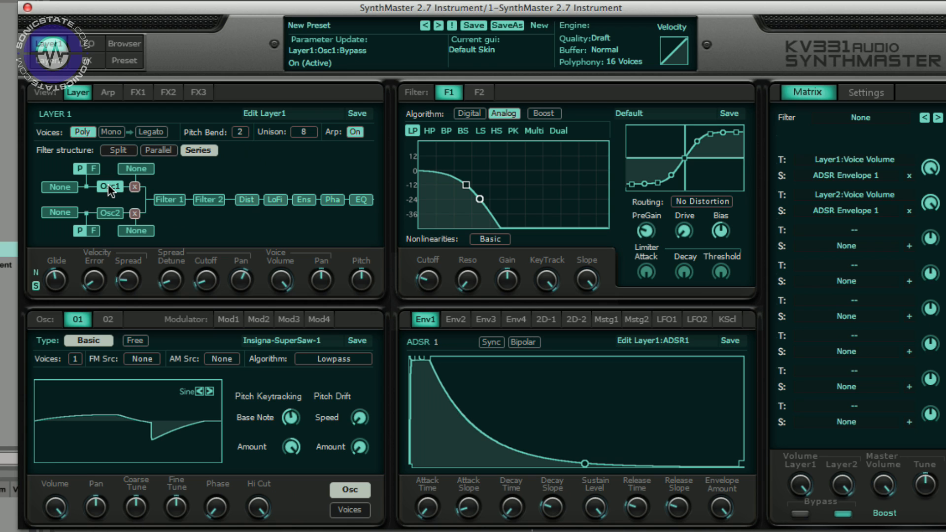
left_click(140, 412)
left_click(187, 387)
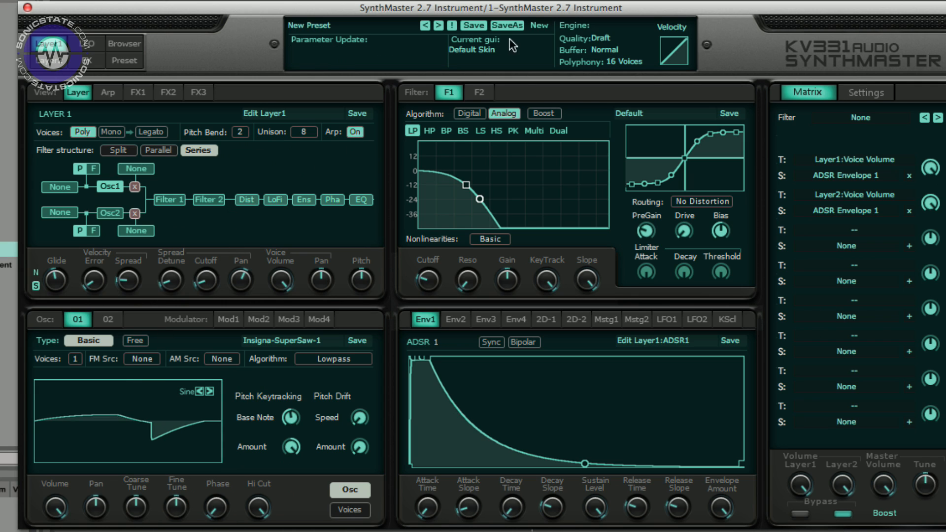
left_click(539, 25)
left_click(568, 27)
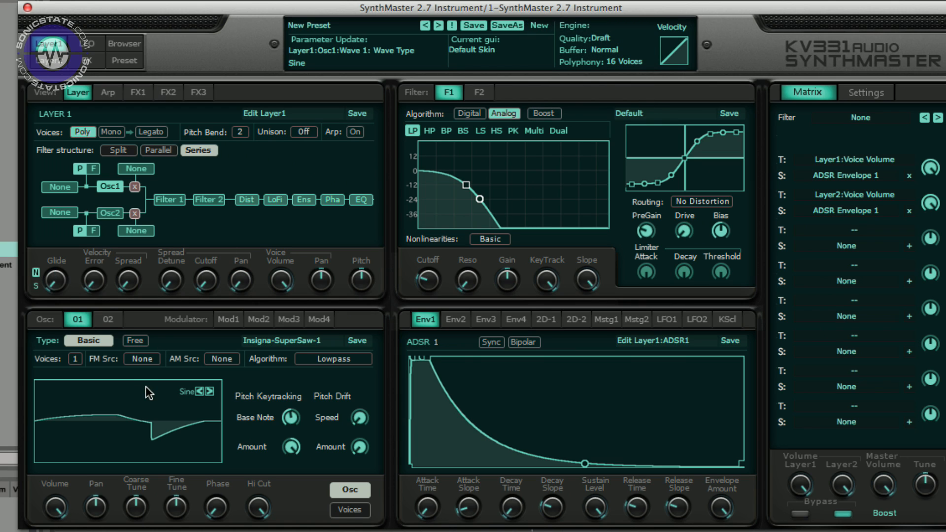
- Step through oscillator 1's waveforms with the wave arrows, back and forth through the AM Complex set
left_click(209, 391)
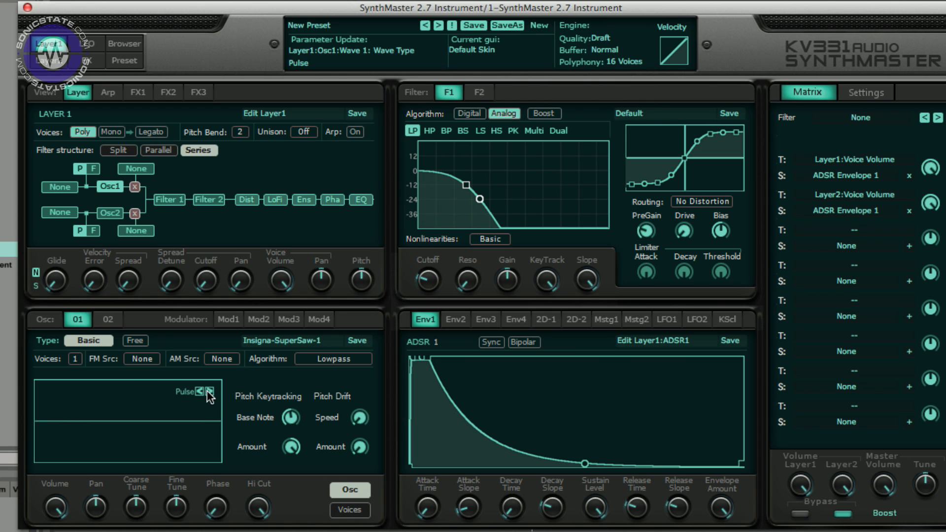
left_click(210, 391)
left_click(210, 392)
left_click(210, 391)
left_click(210, 391)
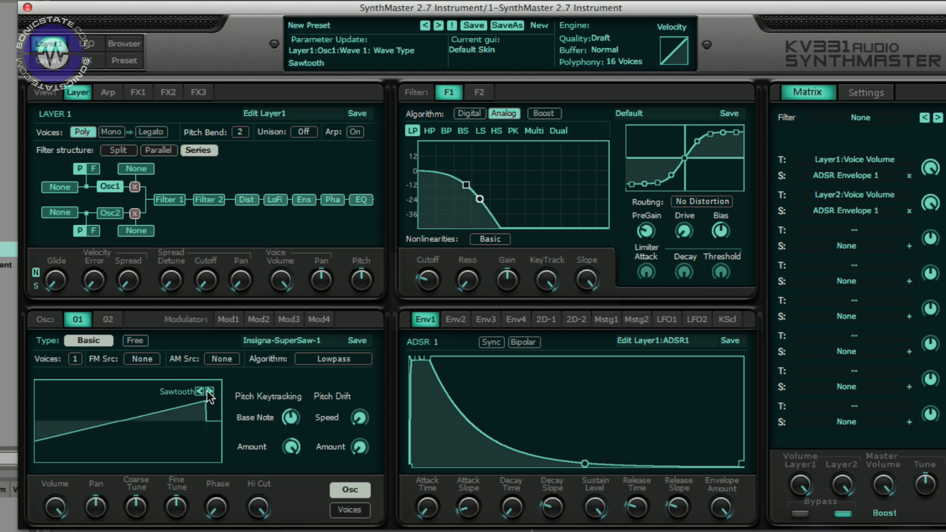
left_click(210, 391)
left_click(210, 391)
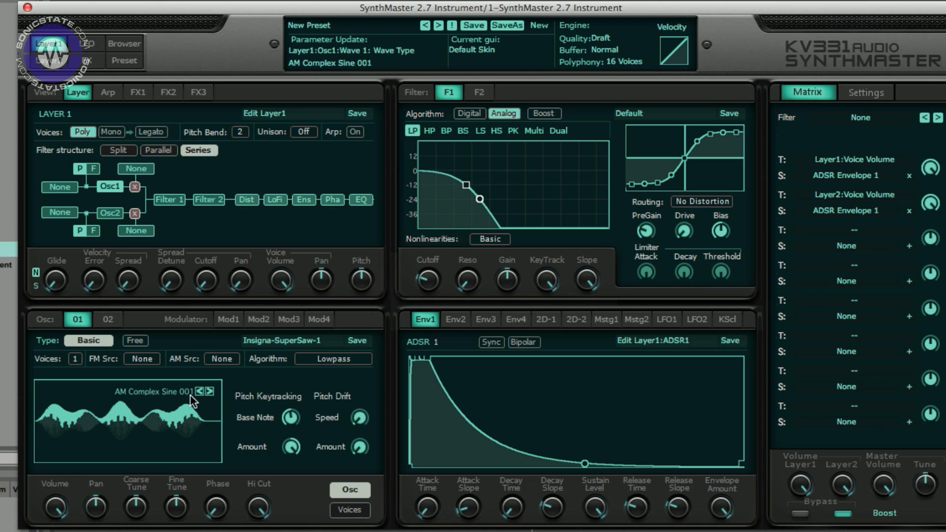
left_click(201, 392)
left_click(201, 393)
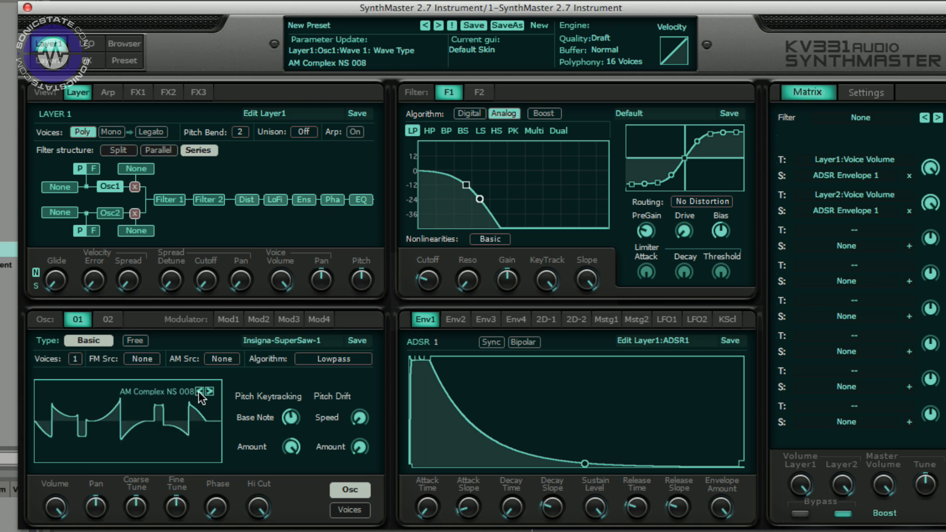
left_click(201, 392)
- Load Fr4 - Waldorf Pulse 3 from the Single Cycle Waveforms Waldorf set, then step forward to Waldorf Pulse 7
left_click(119, 415)
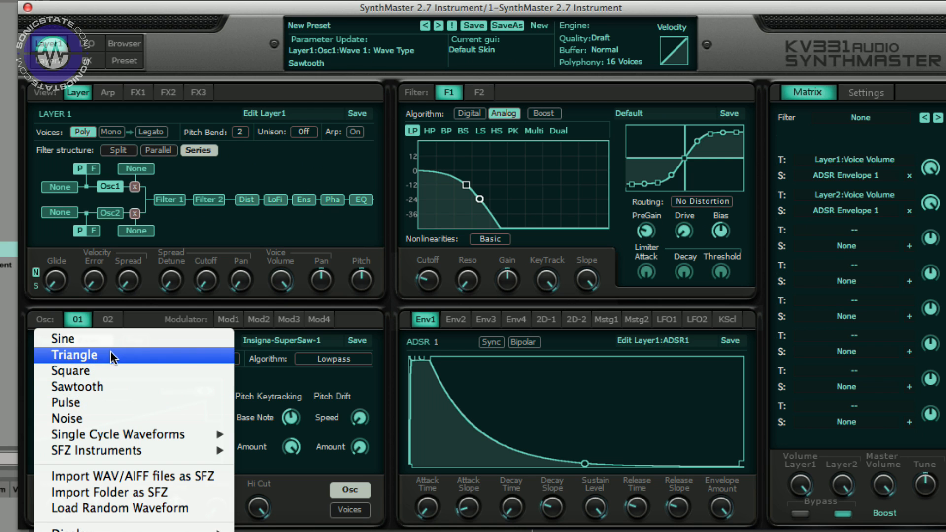
mouse_move(119, 433)
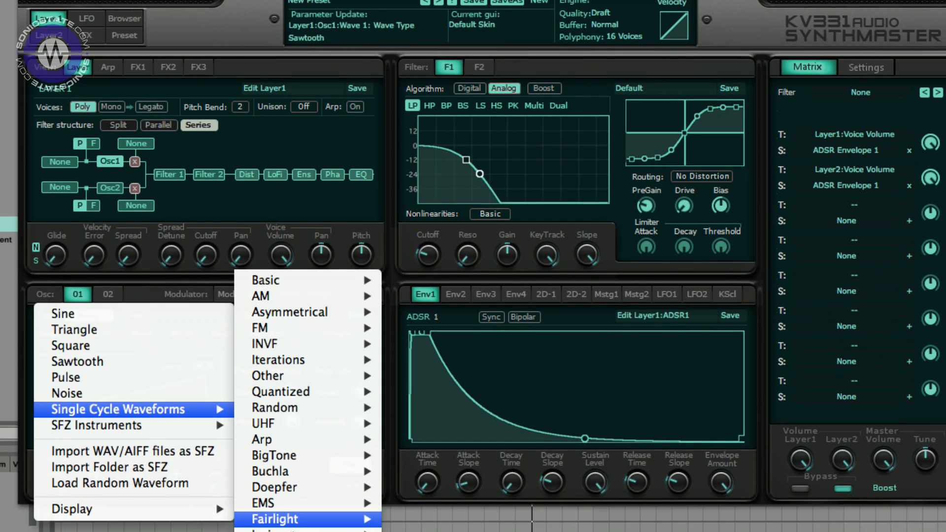
mouse_move(294, 531)
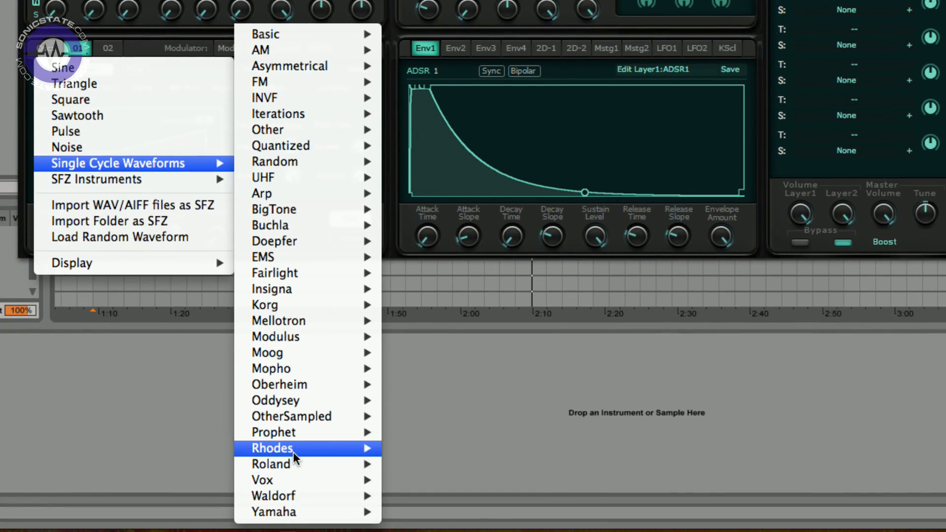
mouse_move(292, 495)
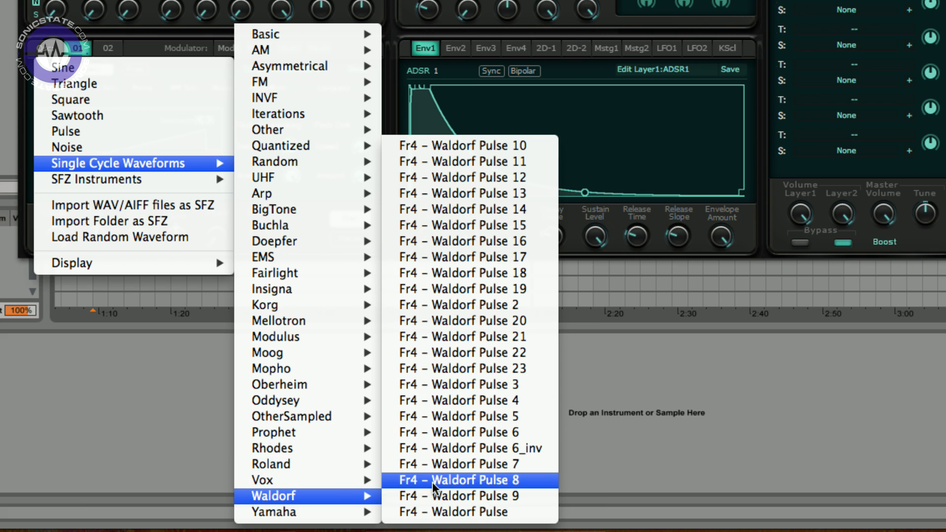
left_click(473, 384)
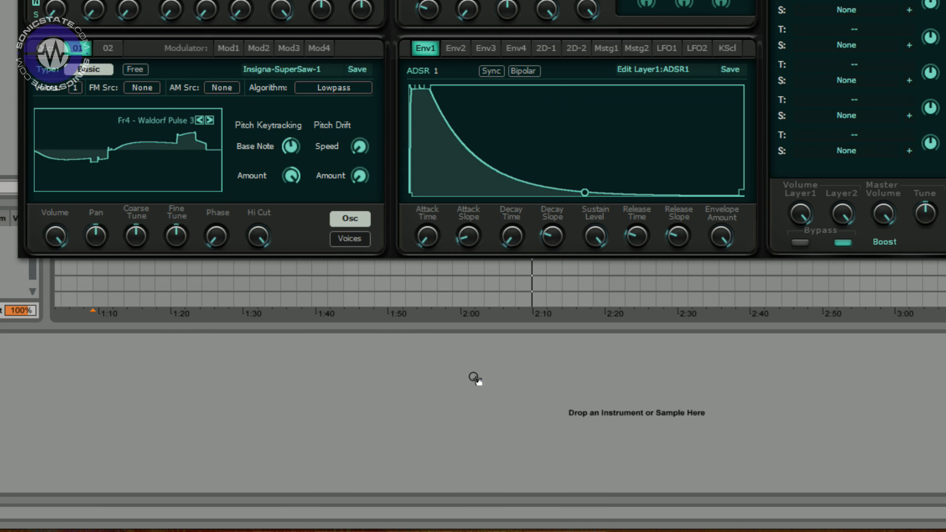
left_click(211, 121)
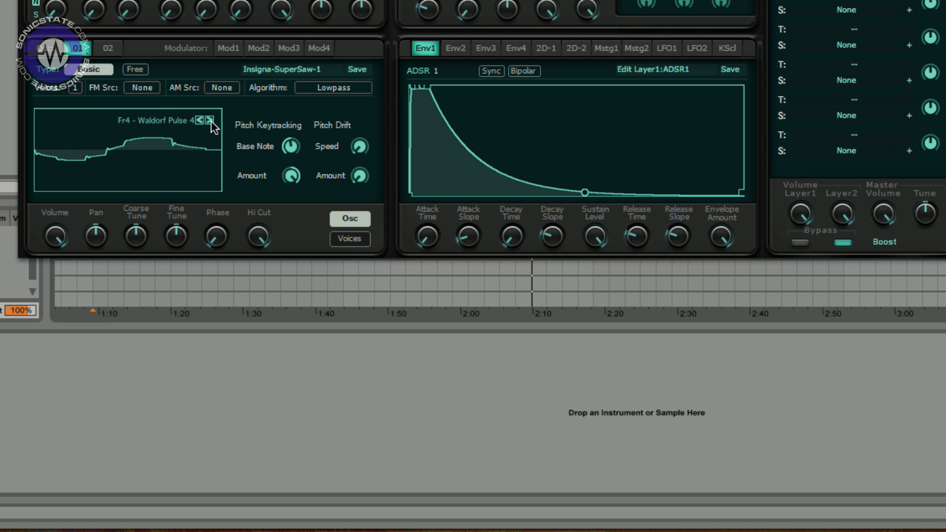
left_click(211, 121)
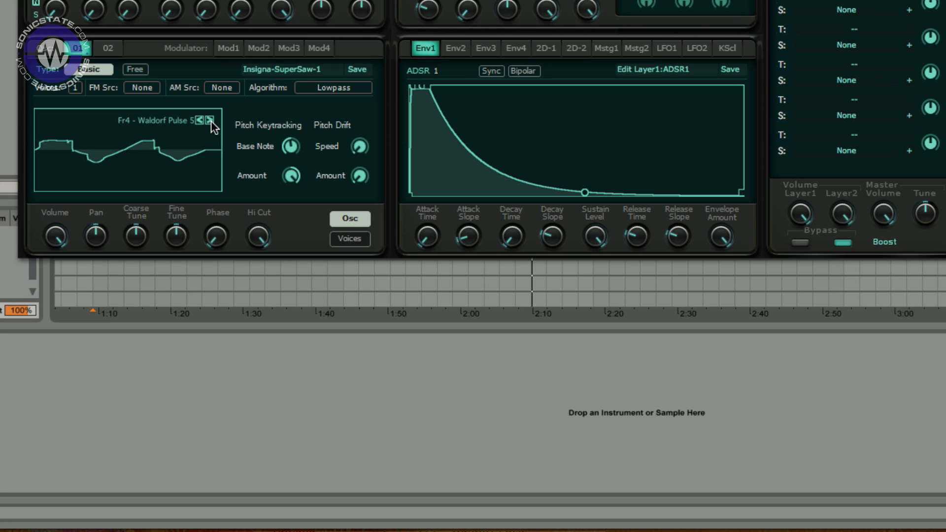
left_click(211, 121)
left_click(211, 120)
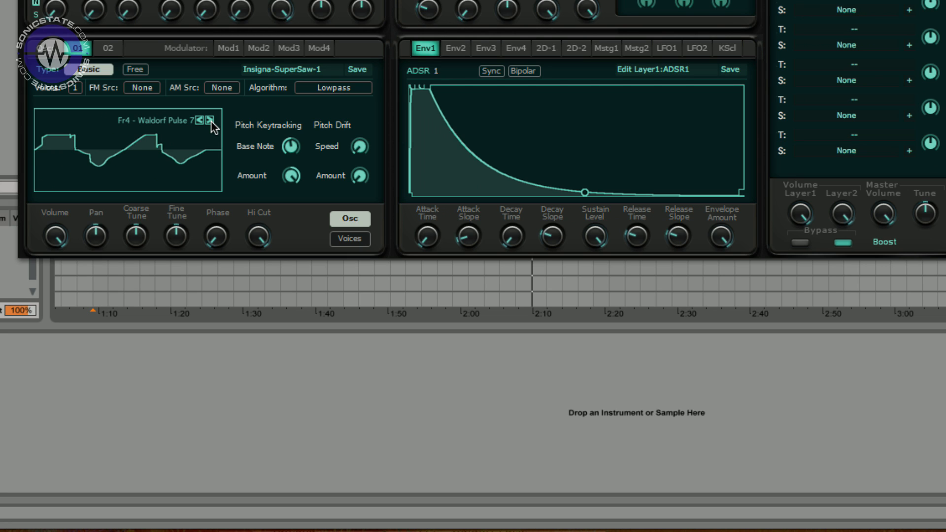
- Change oscillator 1's type to Additive and change the second partial's waveform
left_click(91, 70)
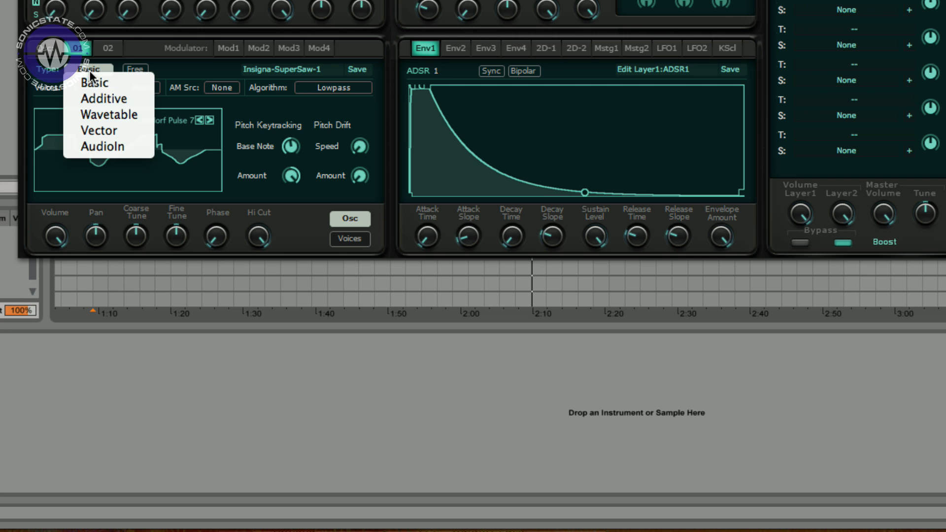
left_click(102, 100)
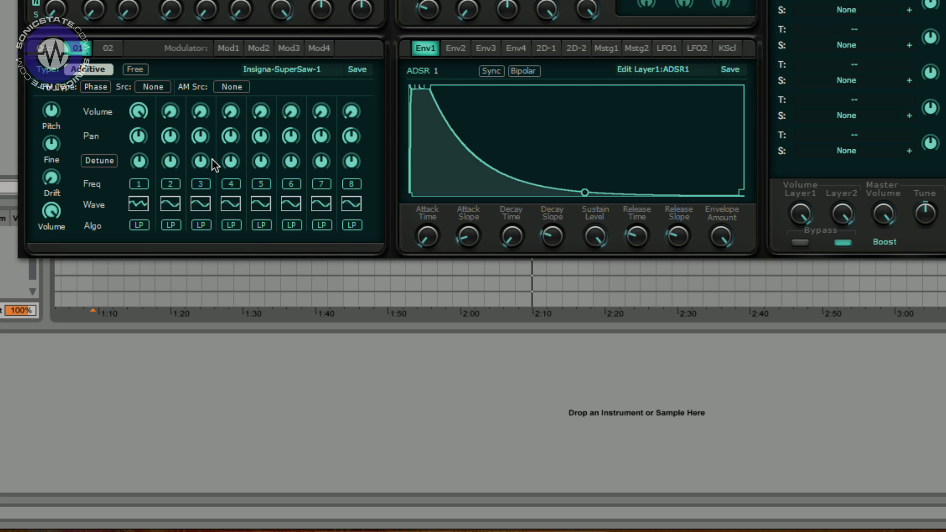
left_click(177, 203)
left_click(202, 232)
- Load an additive oscillator preset from the oscillator's context menu
left_click(295, 69)
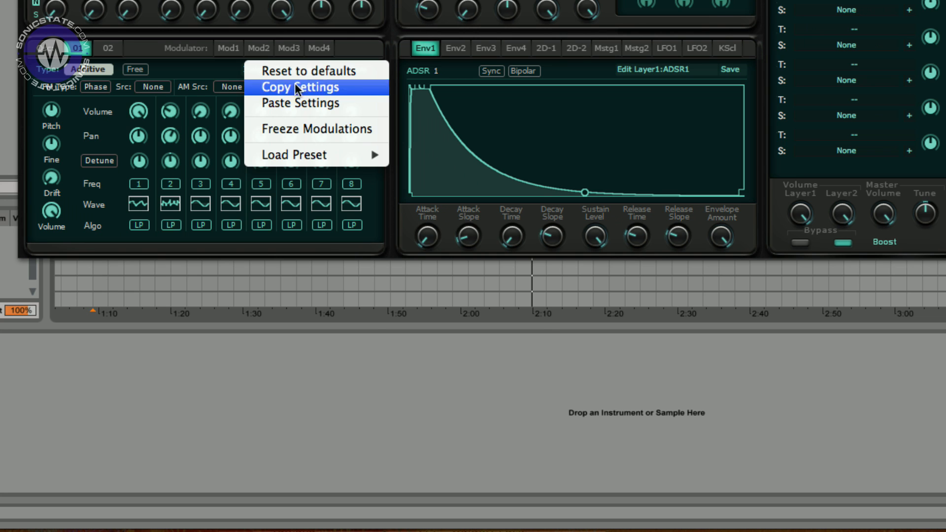
mouse_move(326, 157)
left_click(463, 171)
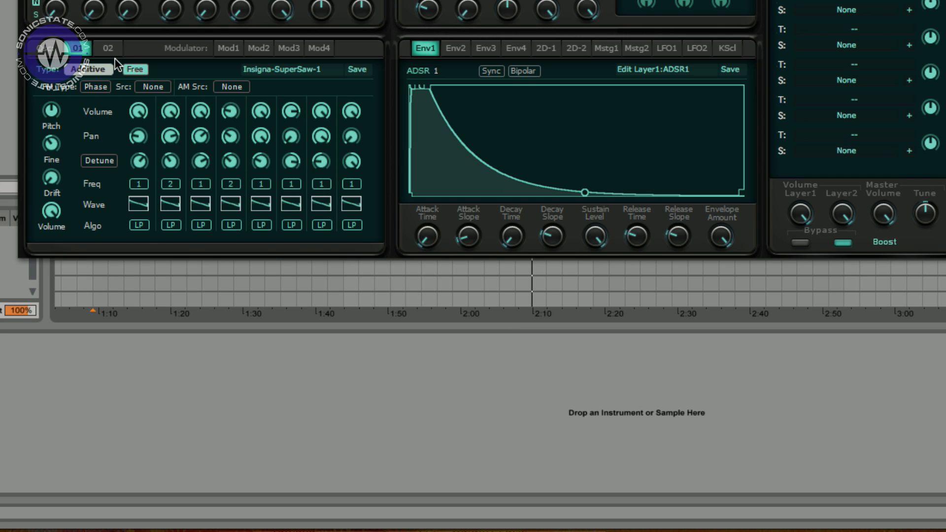
- Switch oscillator 1 to Vector type and drag the vector position toward the upper left
left_click(96, 70)
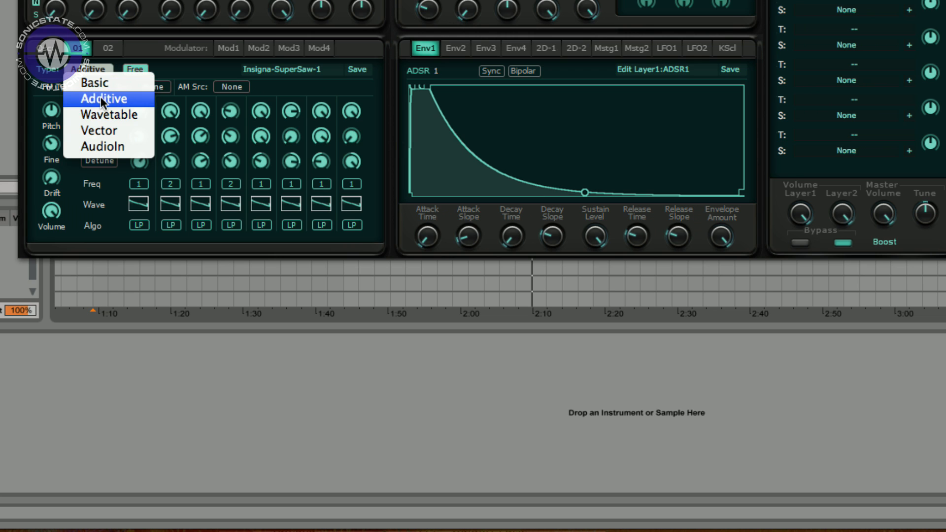
left_click(99, 131)
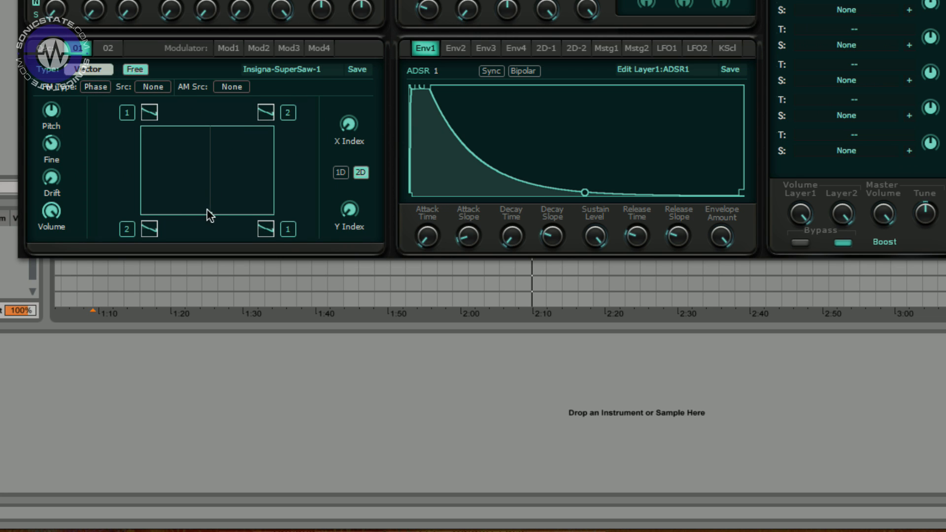
left_click_drag(209, 213, 171, 148)
- Pick a new basic waveform for the top-left vector slot and drag the vector point toward the lower right
left_click(149, 112)
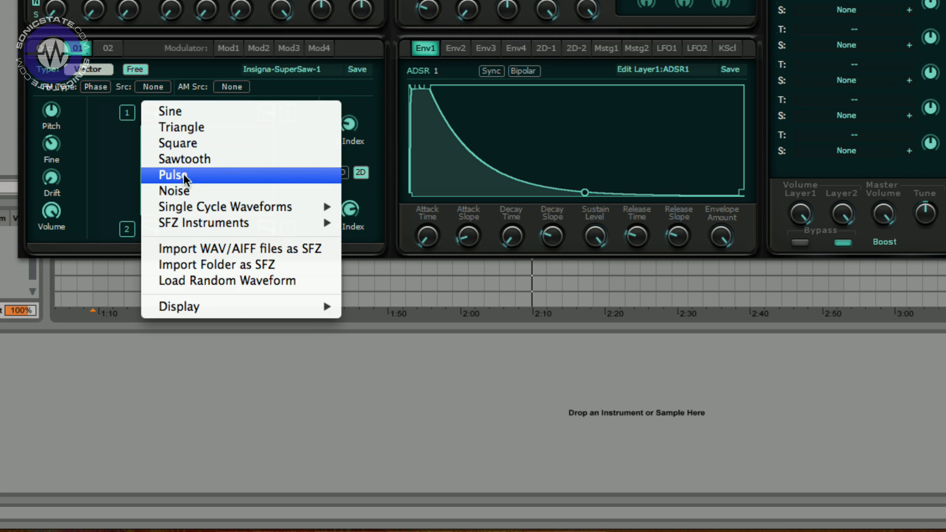
left_click(180, 154)
left_click_drag(169, 143, 247, 192)
- Switch oscillator 1 to Wavetable type and load the Other > Indecision waveform into the first slot
left_click(89, 69)
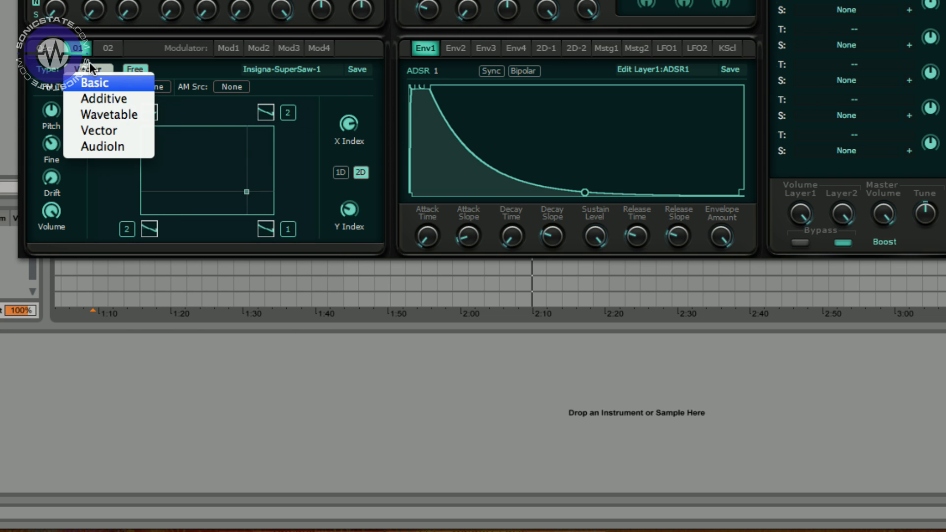
left_click(103, 114)
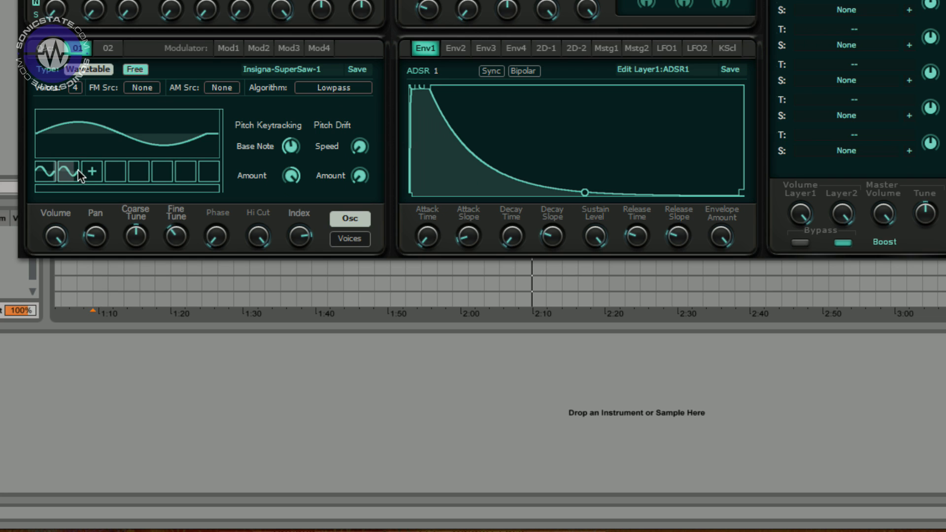
left_click(49, 178)
mouse_move(94, 212)
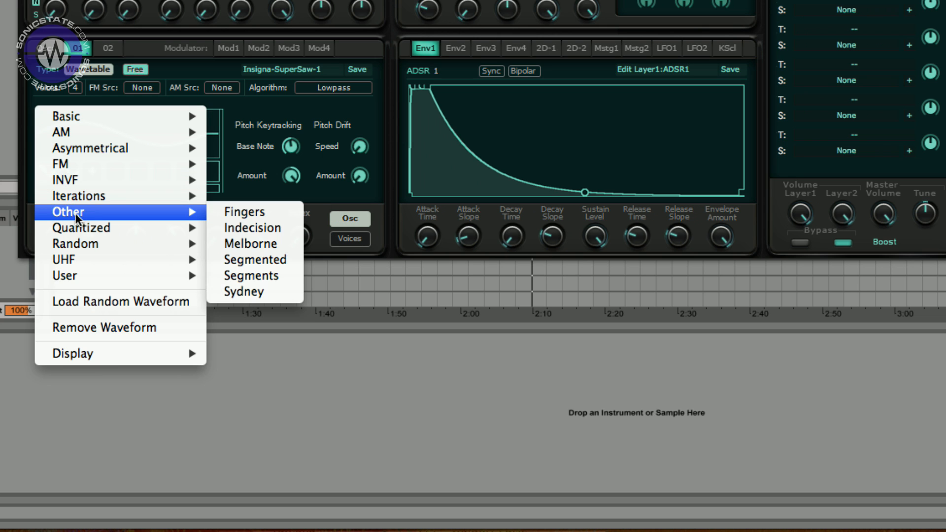
left_click(274, 229)
- Load the User > Insignia > 303-Saw waveform into the next wavetable slot
left_click(62, 176)
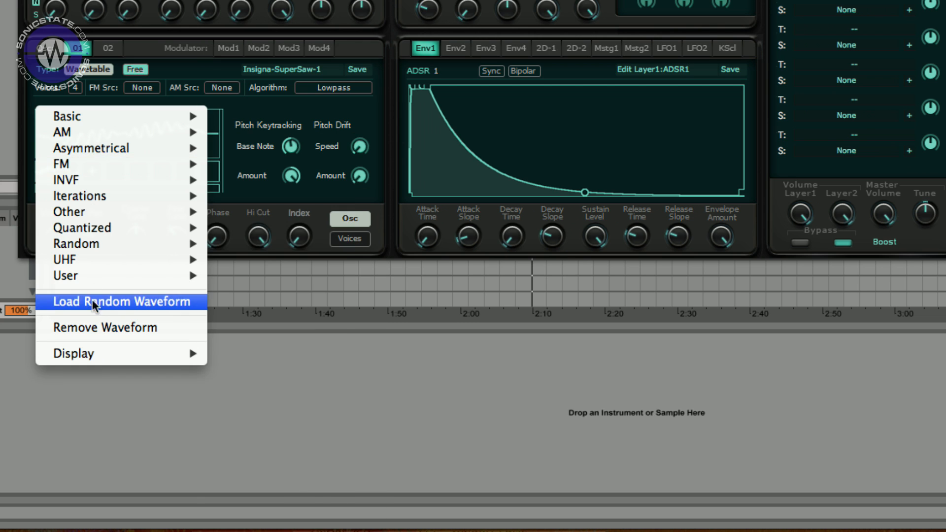
mouse_move(98, 276)
mouse_move(243, 291)
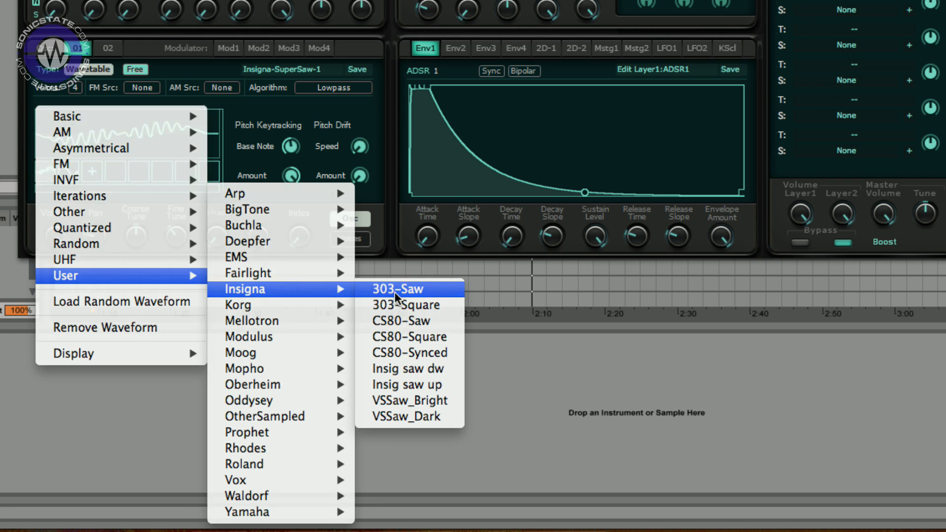
left_click(395, 292)
- Load Iterations Pulse 1-4th into another wavetable slot
left_click(99, 179)
mouse_move(103, 196)
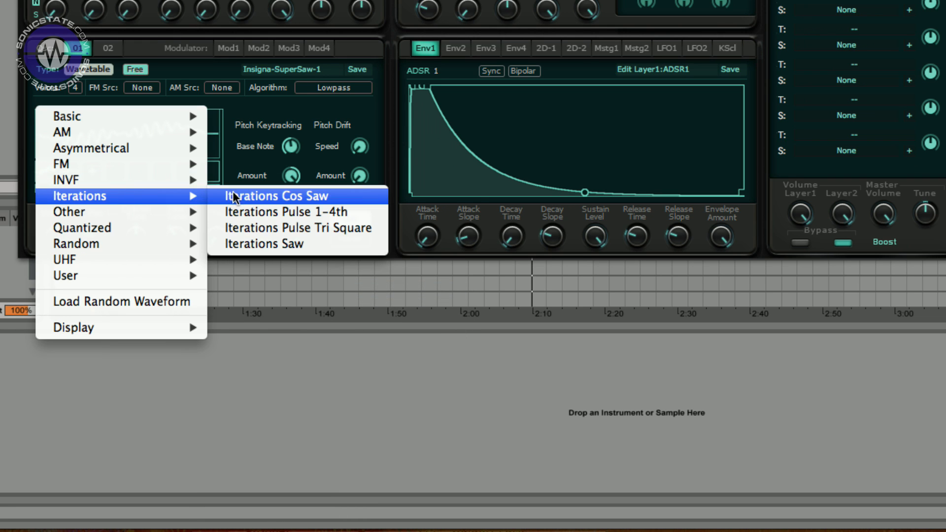
left_click(223, 213)
- Load a Random waveform and a User waveform into two more wavetable slots and raise the wavetable index
left_click(110, 177)
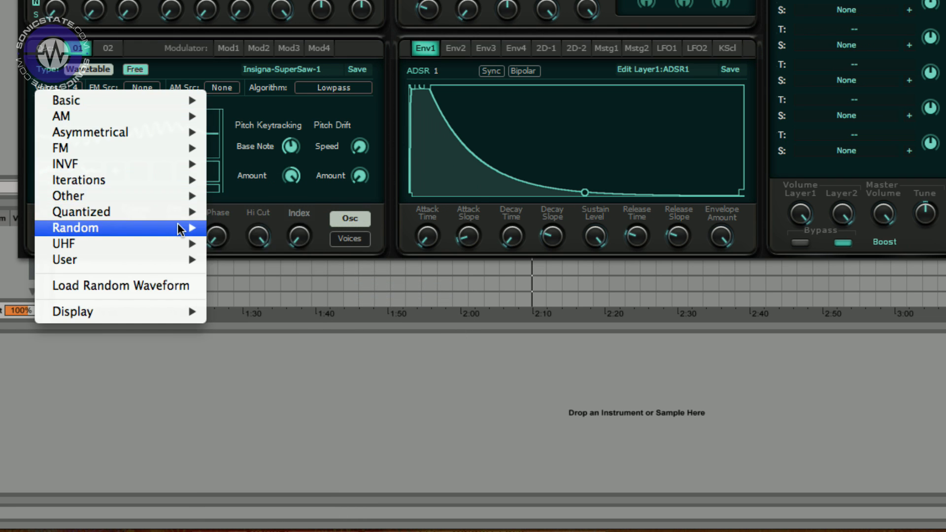
mouse_move(187, 227)
left_click(291, 259)
left_click(139, 177)
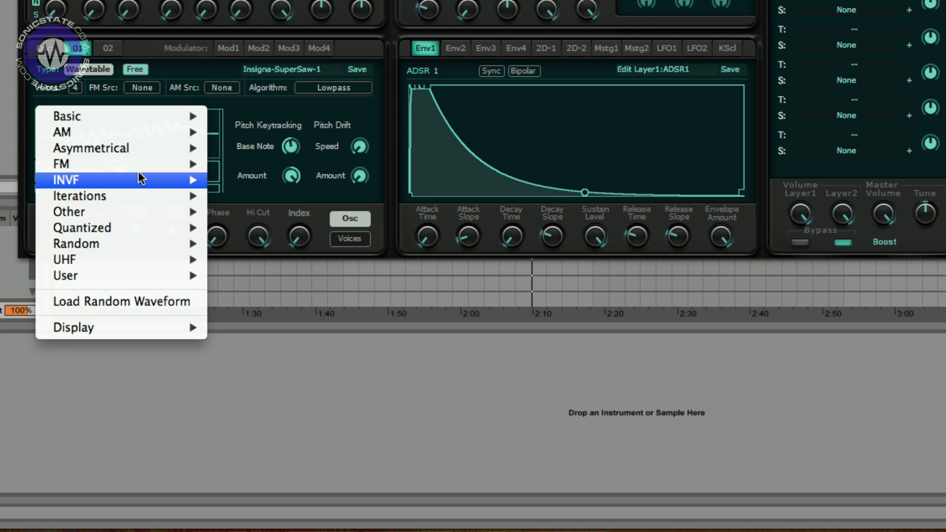
mouse_move(174, 262)
left_click(274, 272)
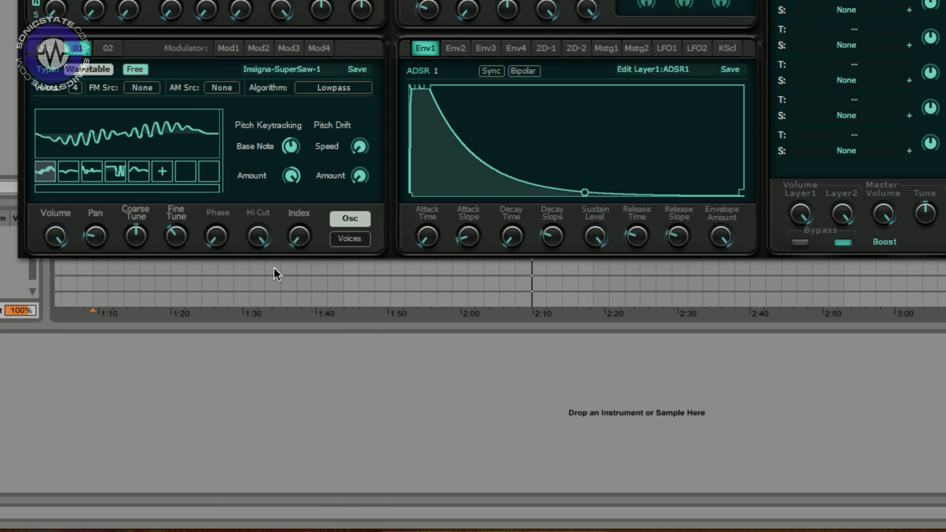
left_click_drag(301, 244, 313, 33)
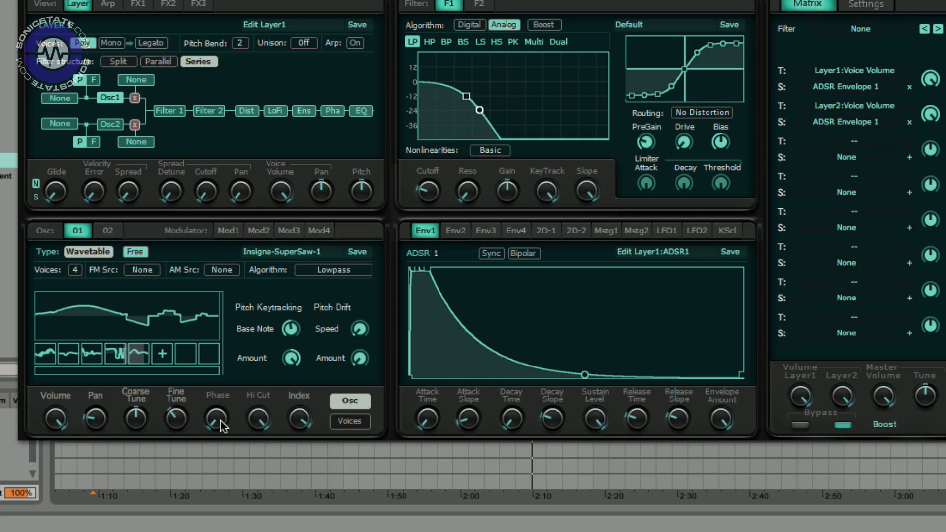
- Open the oscillator's voices page and set the number of voices to 8
left_click(348, 422)
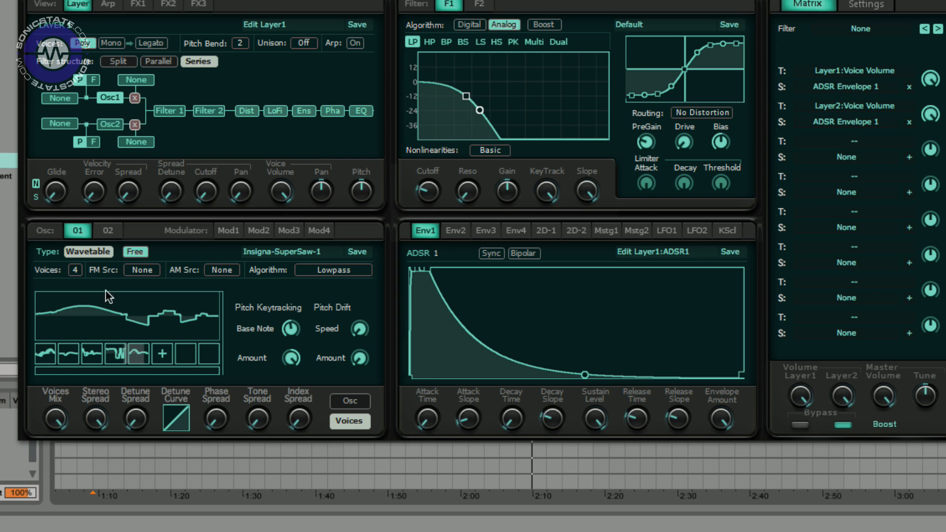
left_click(75, 272)
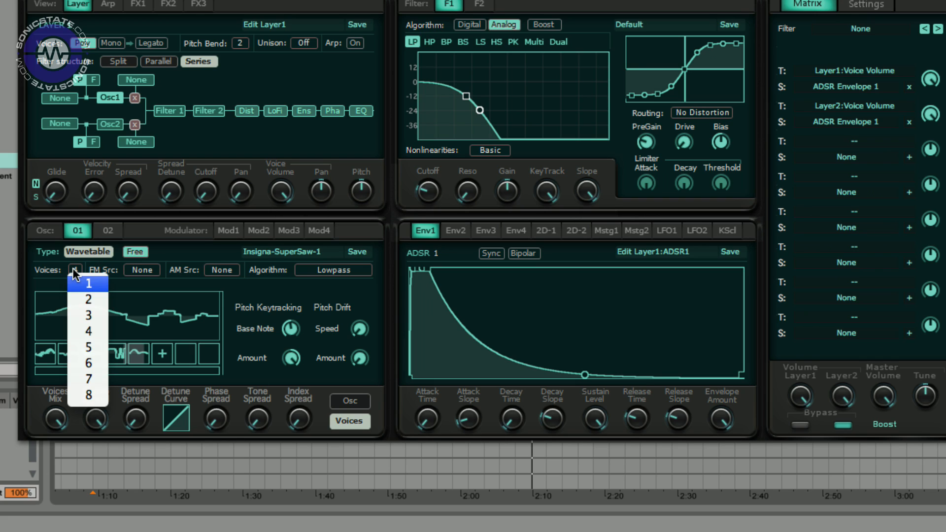
left_click(91, 394)
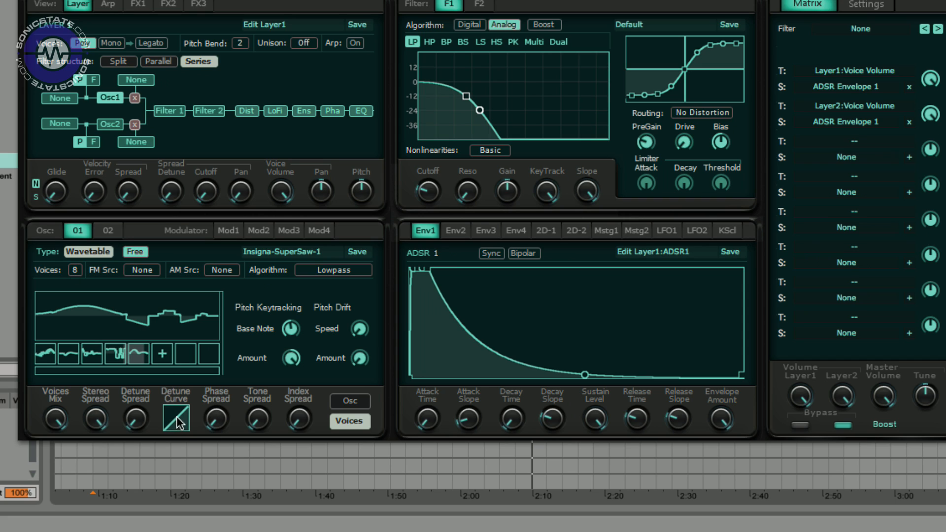
- Adjust the detune curve and raise the tone spread and index spread knobs
left_click_drag(177, 418, 183, 425)
left_click_drag(266, 432, 271, 334)
left_click_drag(304, 423, 312, 314)
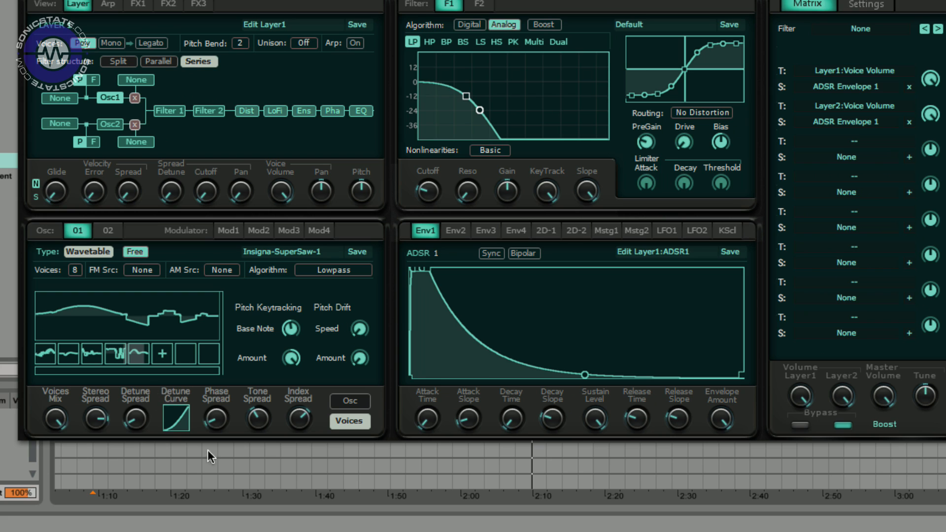
- Return to the oscillator page and lower the wavetable index
left_click(368, 401)
left_click_drag(300, 418, 283, 382)
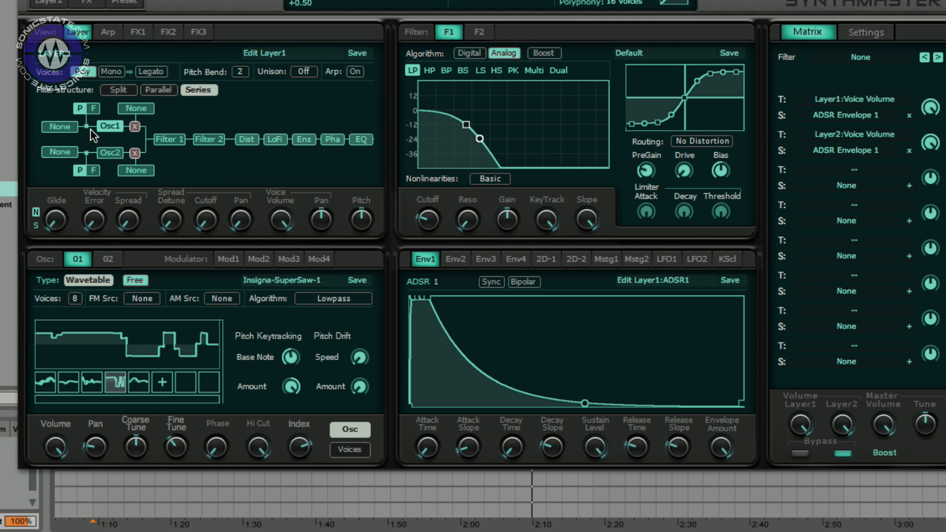
- Assign Modulator 1 as oscillator 1's FM source and set the modulator's waveform to Square
left_click(60, 126)
left_click(81, 164)
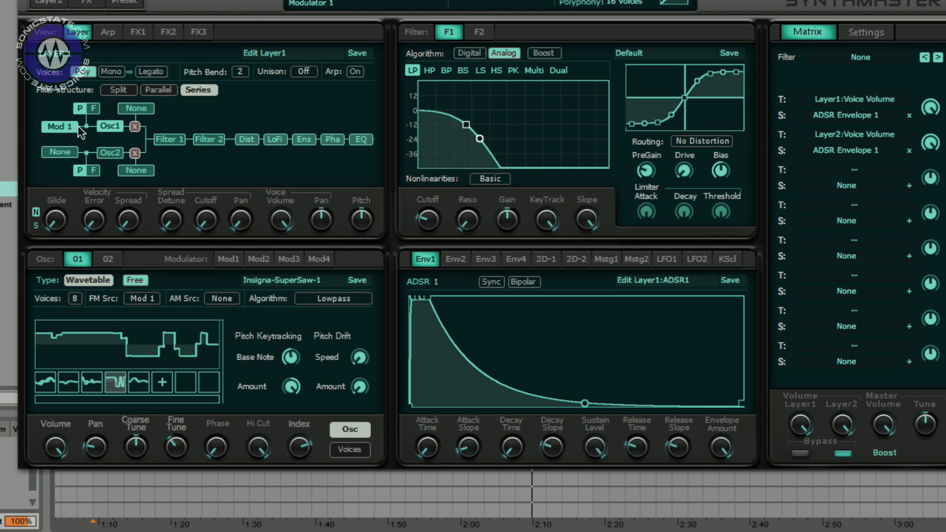
left_click(234, 264)
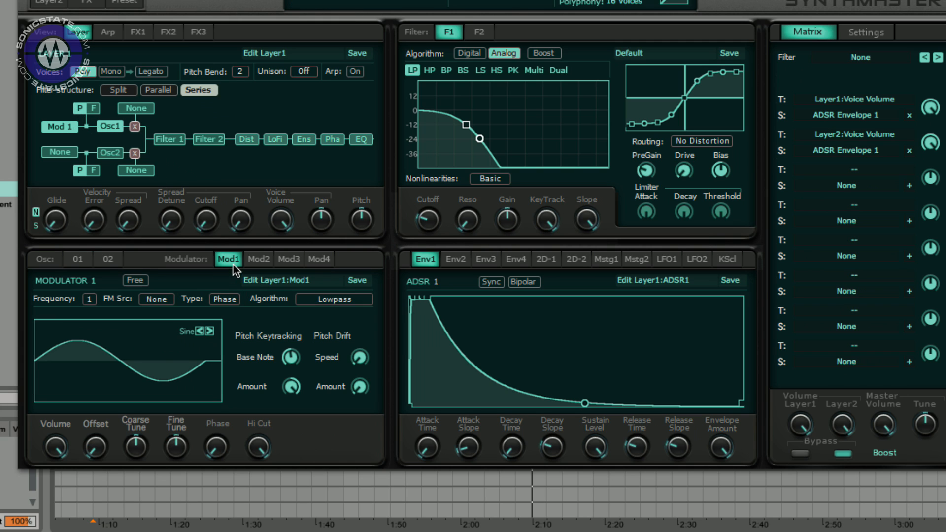
left_click(129, 347)
mouse_move(127, 414)
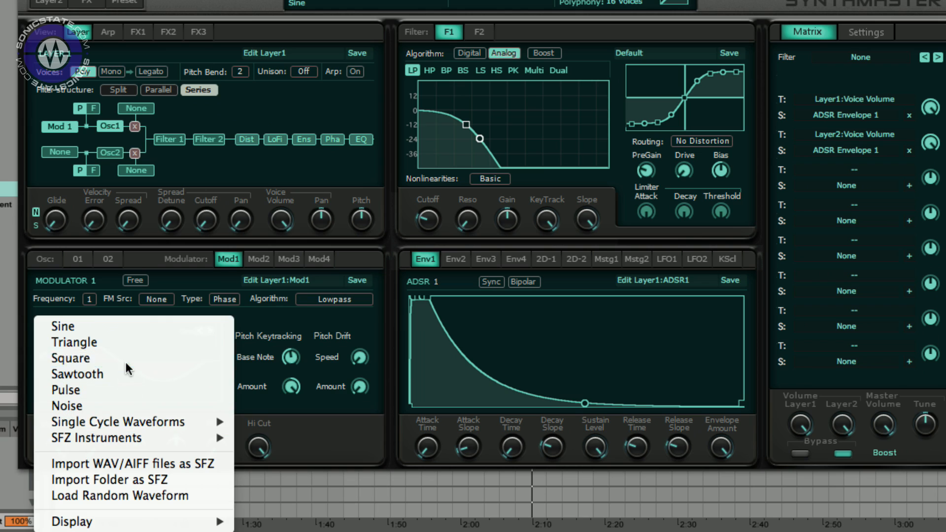
left_click(125, 359)
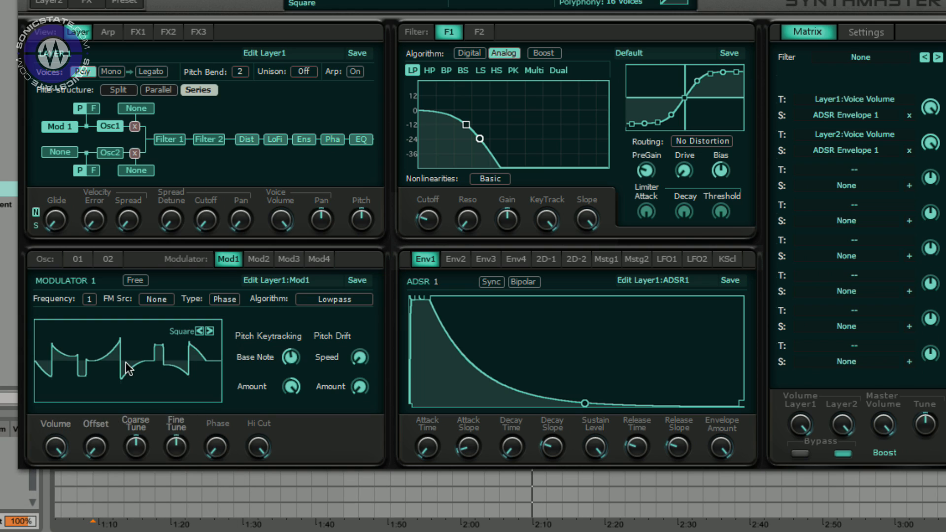
- Set oscillator 1's modulation type to Frequency Modulation and adjust modulator 1's offset, phase and hi cut knobs
left_click(105, 126)
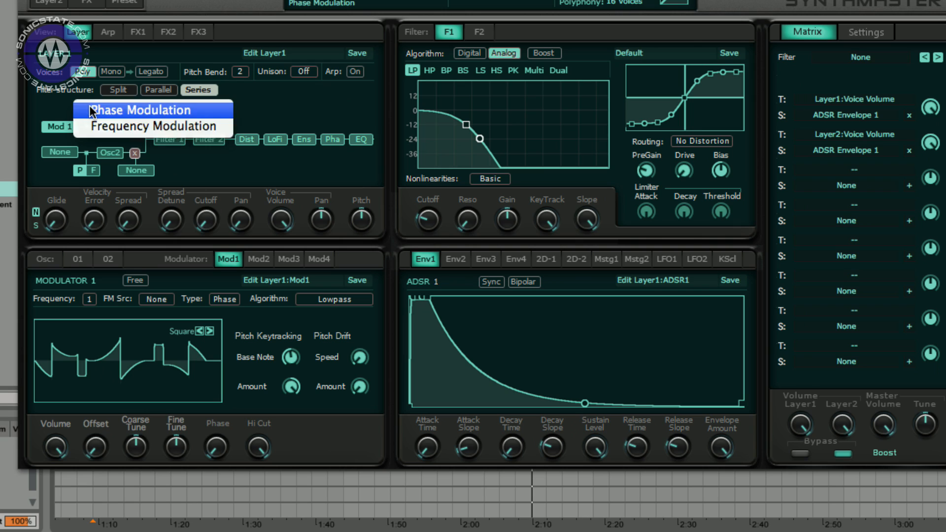
left_click(101, 128)
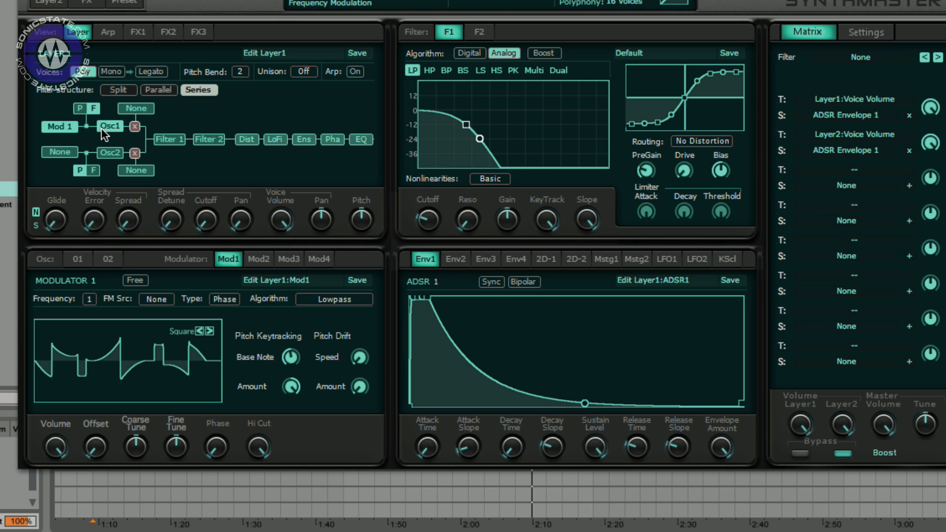
left_click_drag(87, 428, 156, 464)
left_click_drag(216, 447, 230, 389)
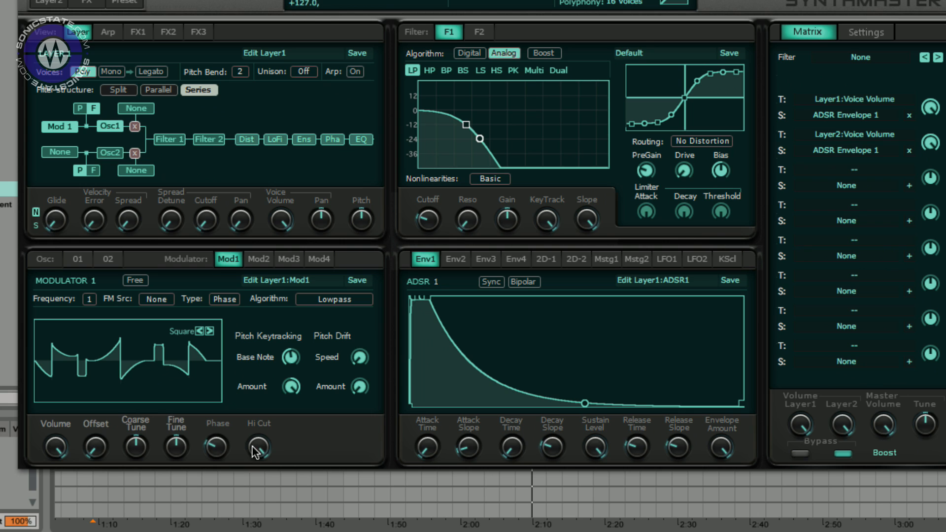
left_click_drag(244, 489, 235, 370)
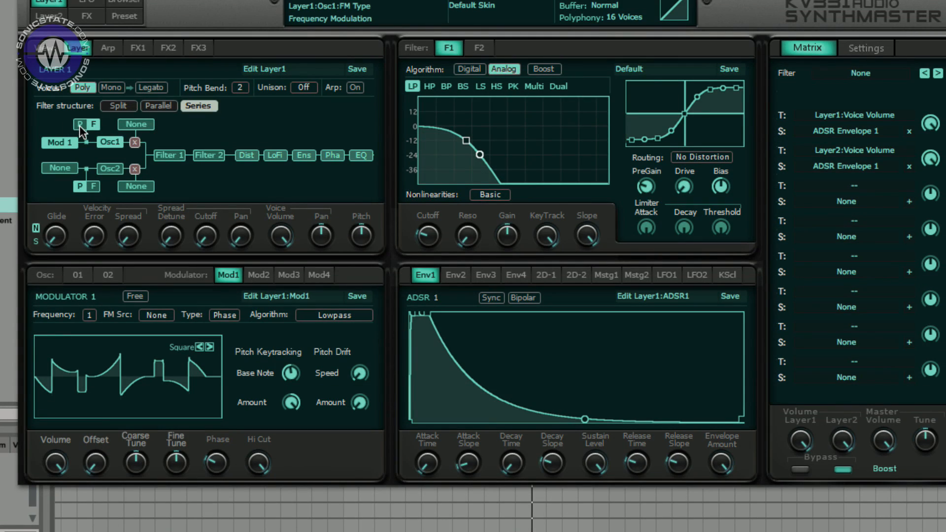
- Remove Modulator 1 as the FM source and assign it as oscillator 1's AM source instead
left_click(80, 97)
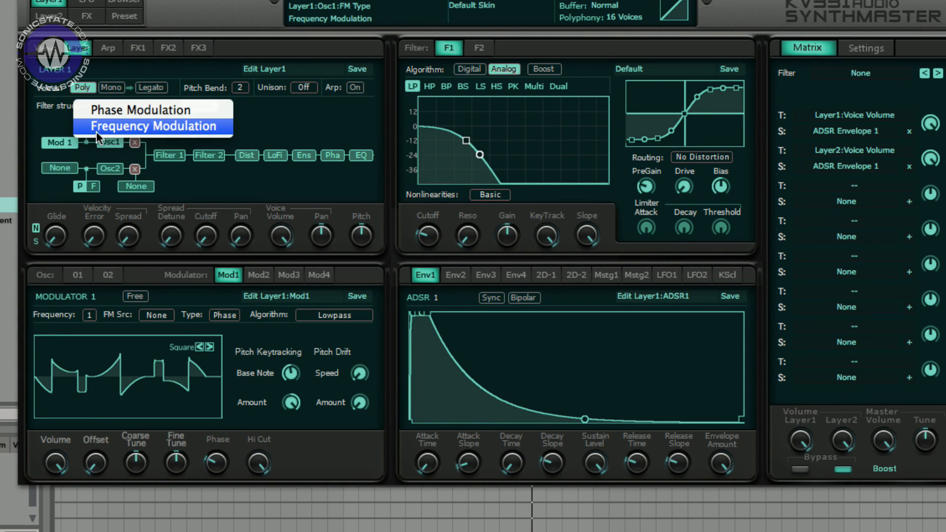
left_click(73, 141)
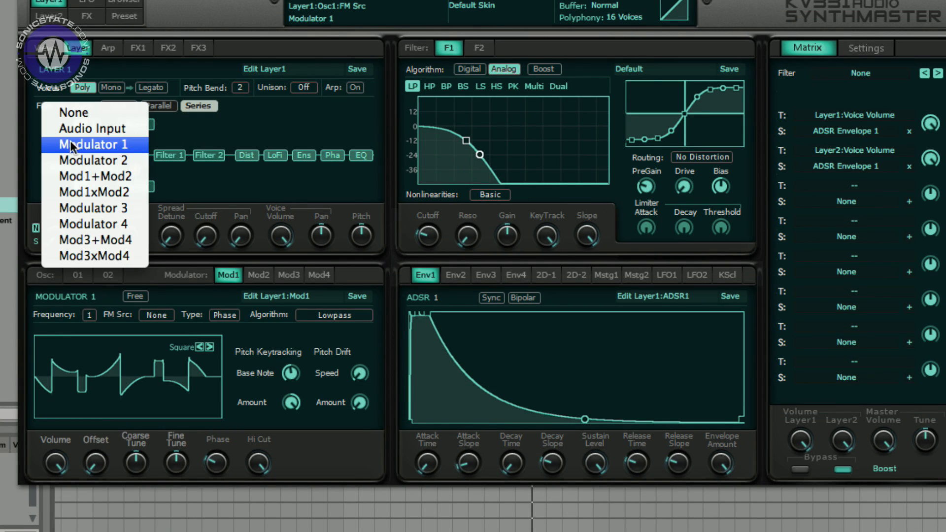
left_click(74, 113)
left_click(136, 125)
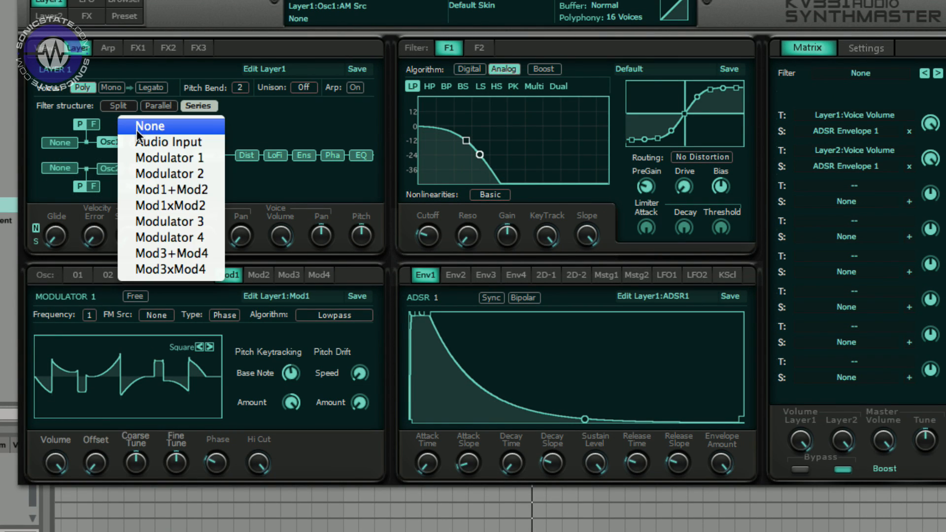
left_click(144, 158)
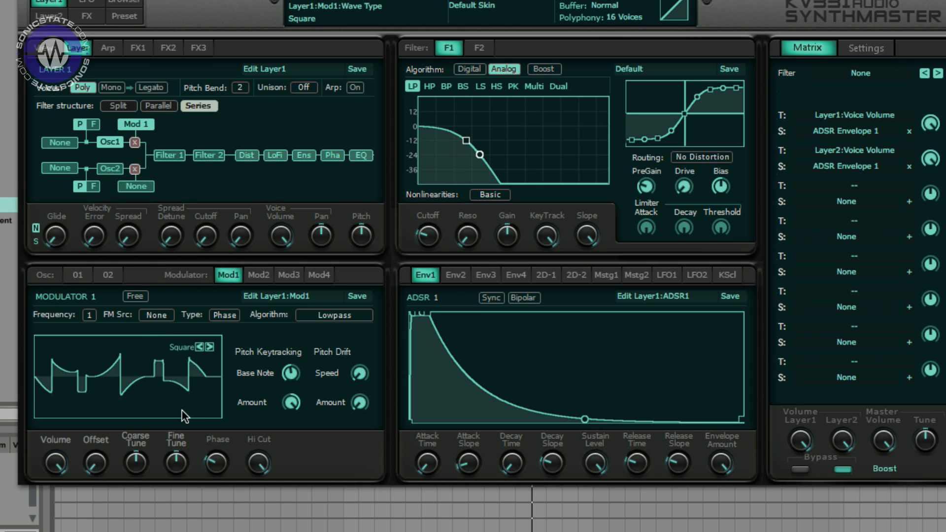
- Change modulator 1's waveform to Sine
left_click(210, 345)
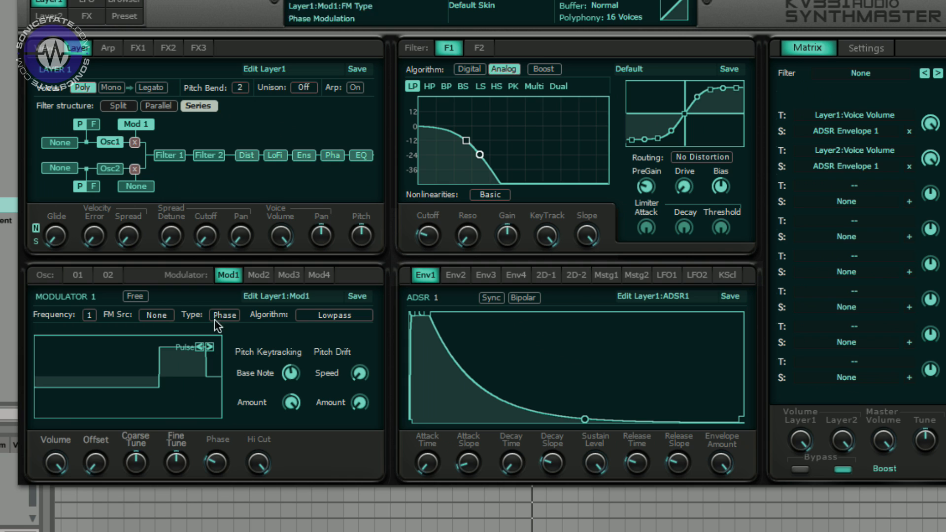
left_click(164, 377)
left_click(153, 282)
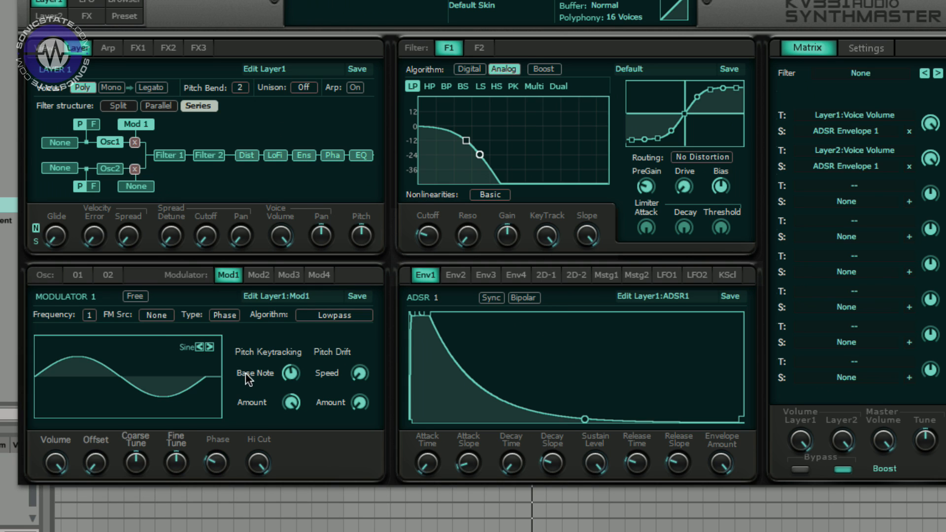
- Set modulator 1's integer frequency to 10
left_click(91, 315)
mouse_move(116, 329)
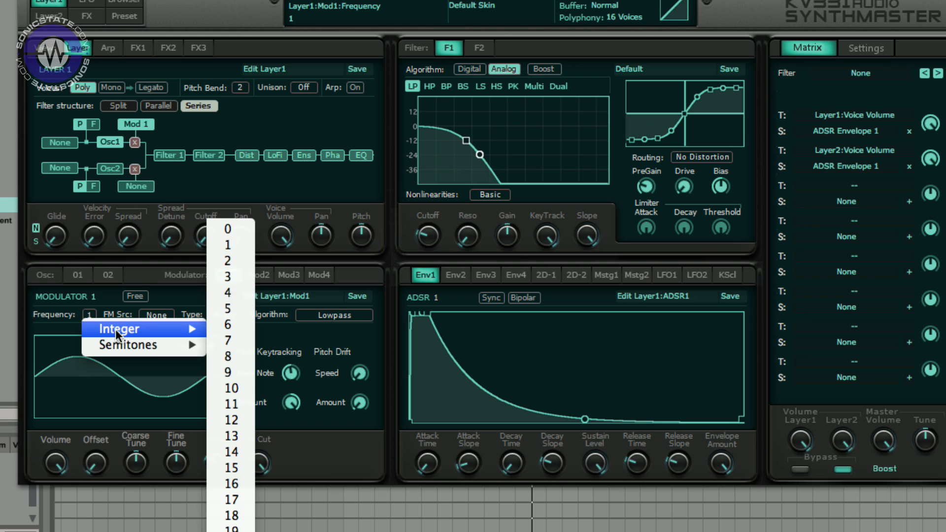
left_click(237, 311)
left_click(91, 311)
mouse_move(161, 332)
left_click(241, 388)
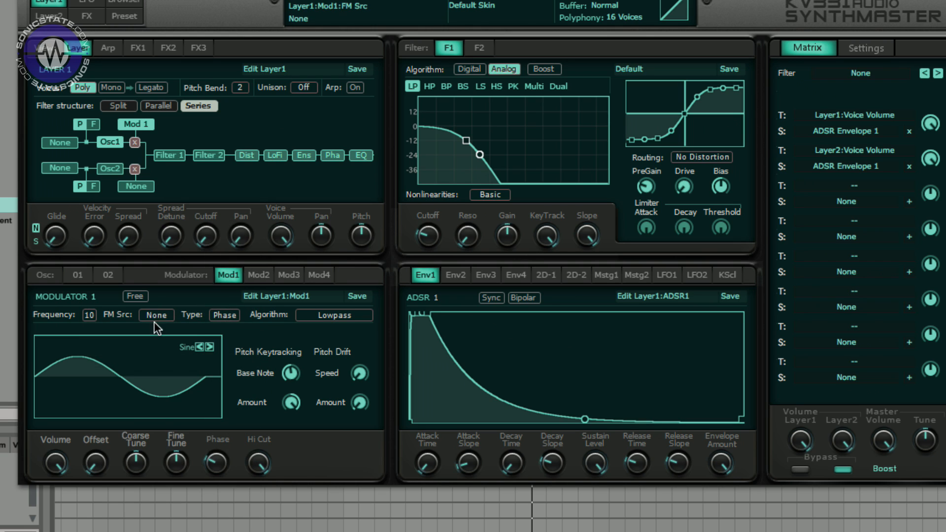
- Adjust modulator 1's offset and coarse tune knobs
left_click_drag(97, 460, 89, 433)
left_click_drag(134, 459, 143, 383)
left_click_drag(139, 463, 126, 494)
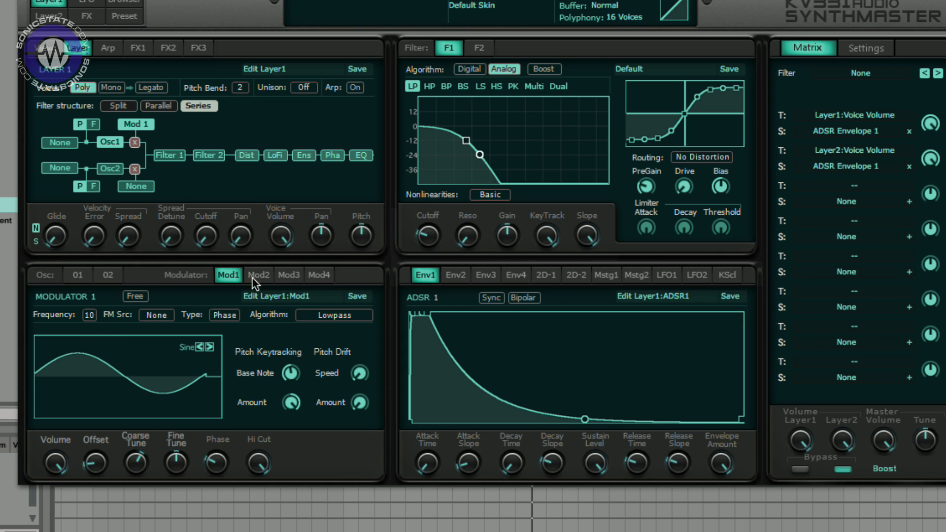
- Return to oscillator 1 and remove Modulator 1 as its AM source
left_click(78, 275)
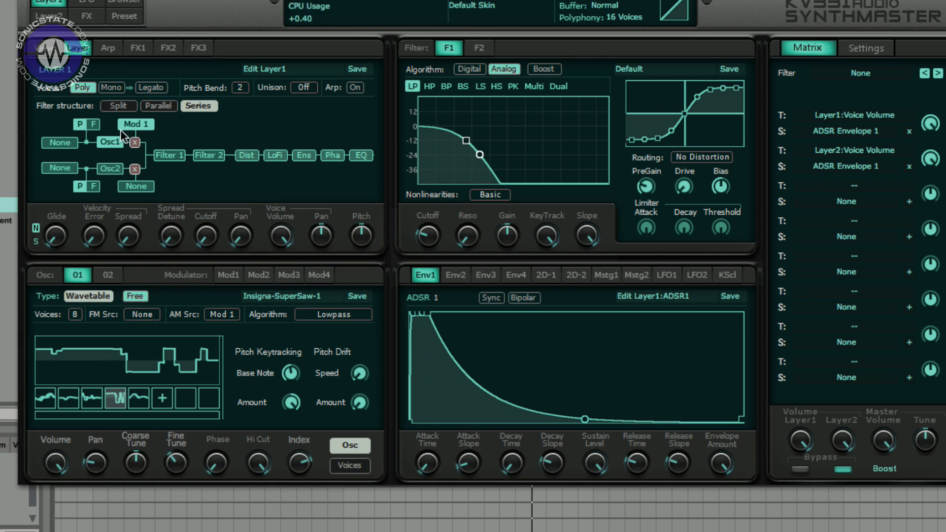
left_click(132, 125)
left_click(148, 96)
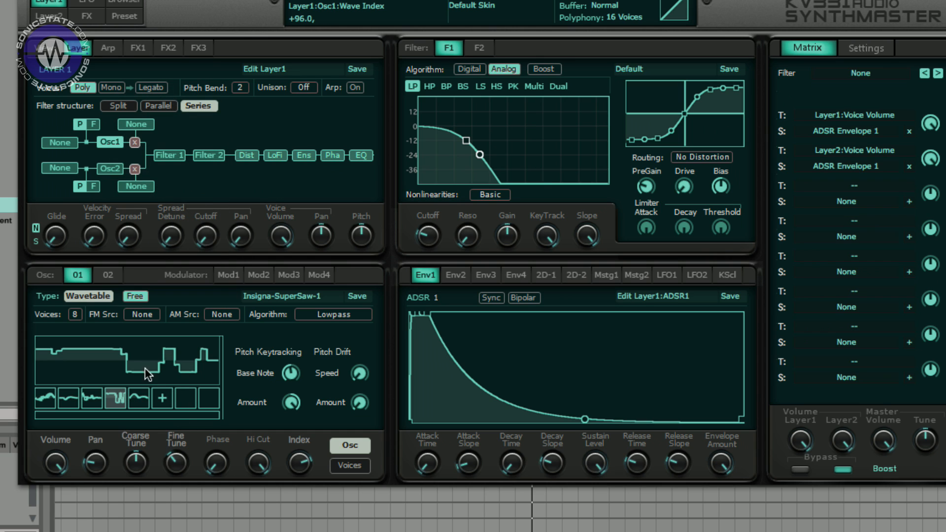
- Lower the wavetable index and browse the oscillator's algorithm options
left_click_drag(295, 464, 274, 514)
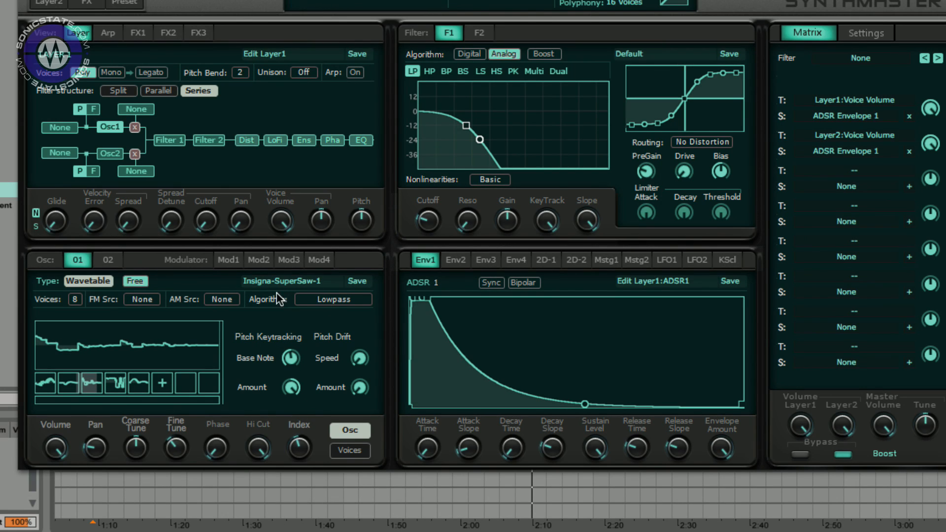
left_click(325, 302)
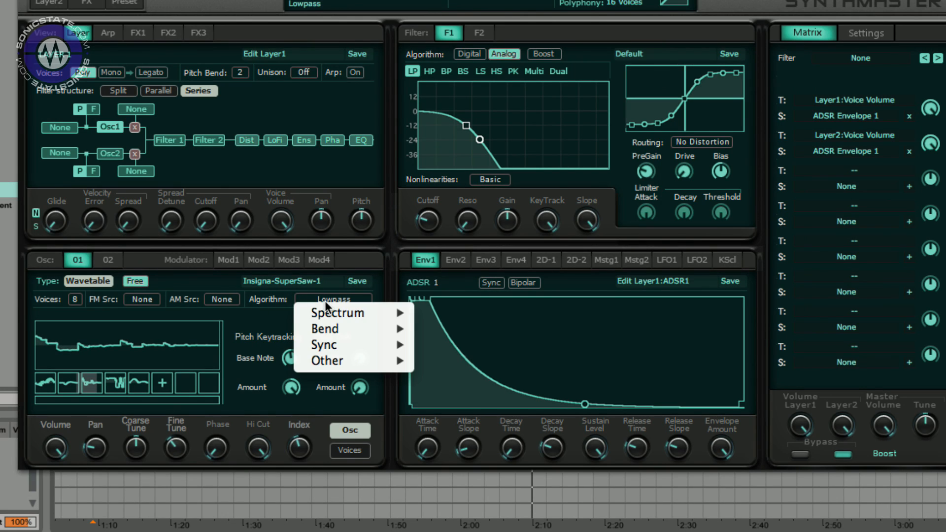
mouse_move(333, 315)
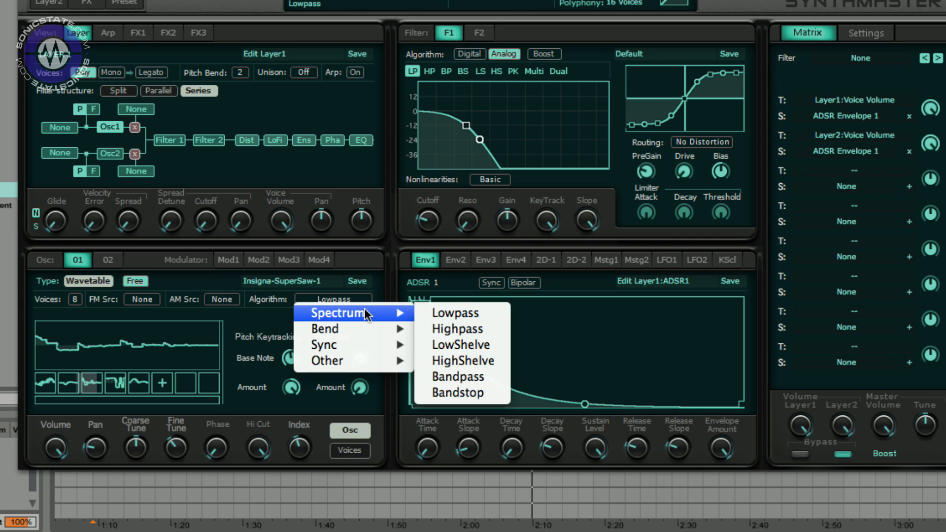
left_click(290, 315)
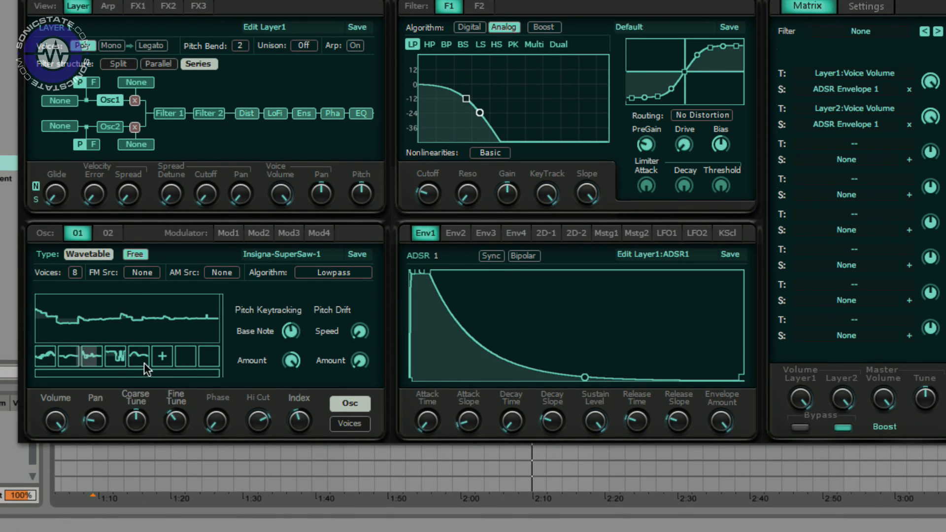
- Switch the wavetable display to Spectrum view
right_click(139, 353)
mouse_move(133, 302)
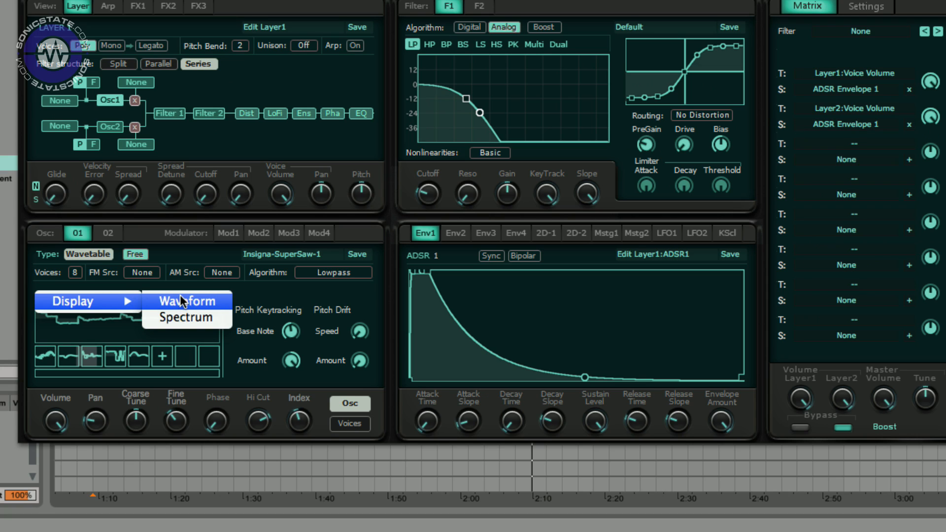
left_click(187, 314)
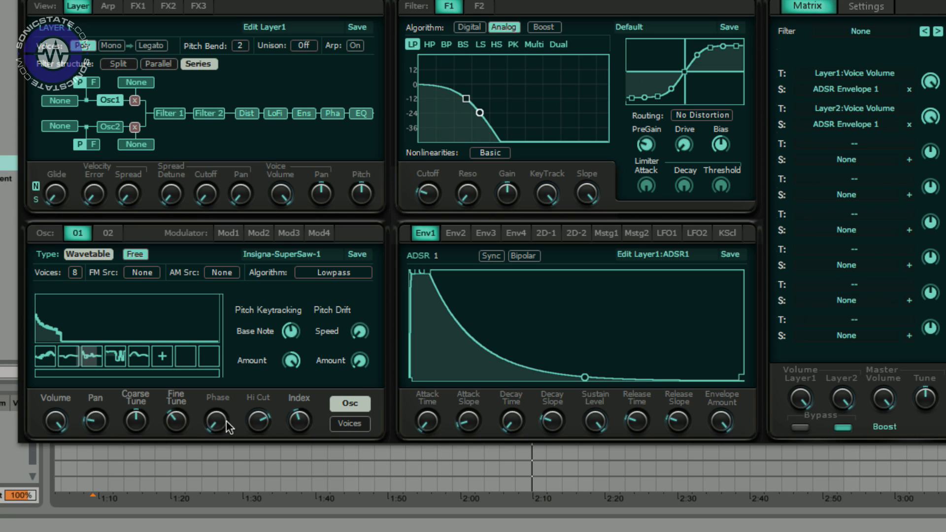
- Raise oscillator 1's Hi Cut knob and switch the wavetable display back to waveform view
left_click_drag(254, 427, 252, 365)
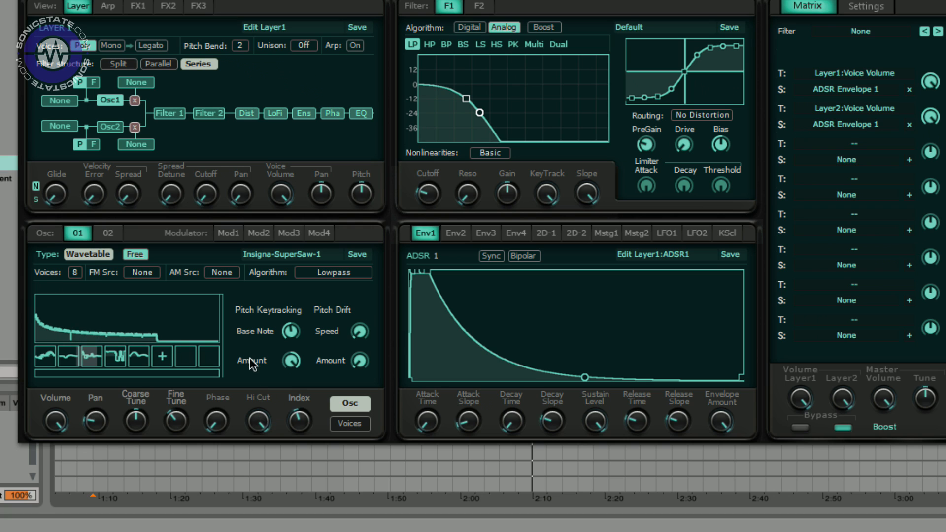
right_click(156, 326)
mouse_move(127, 300)
left_click(194, 302)
- Set the oscillator algorithm to Bend+/- and turn up the Bend knob
left_click(322, 276)
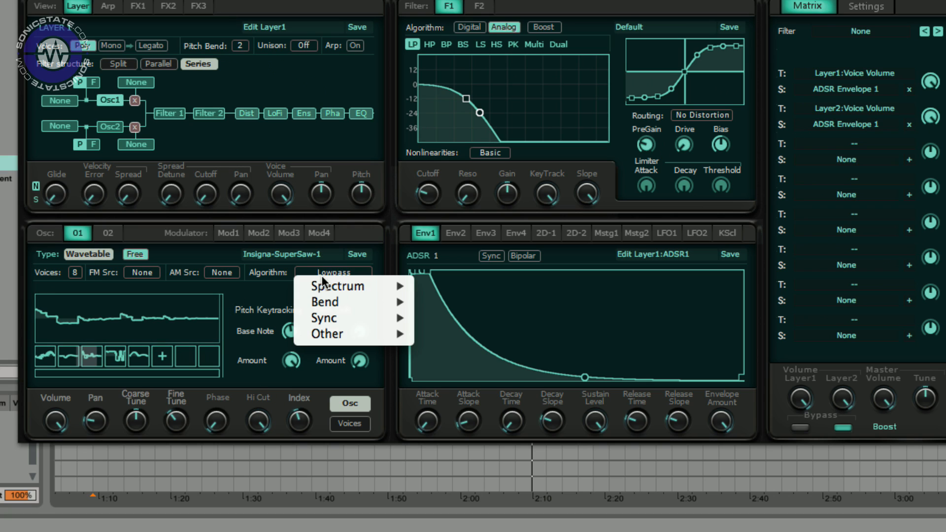
mouse_move(374, 306)
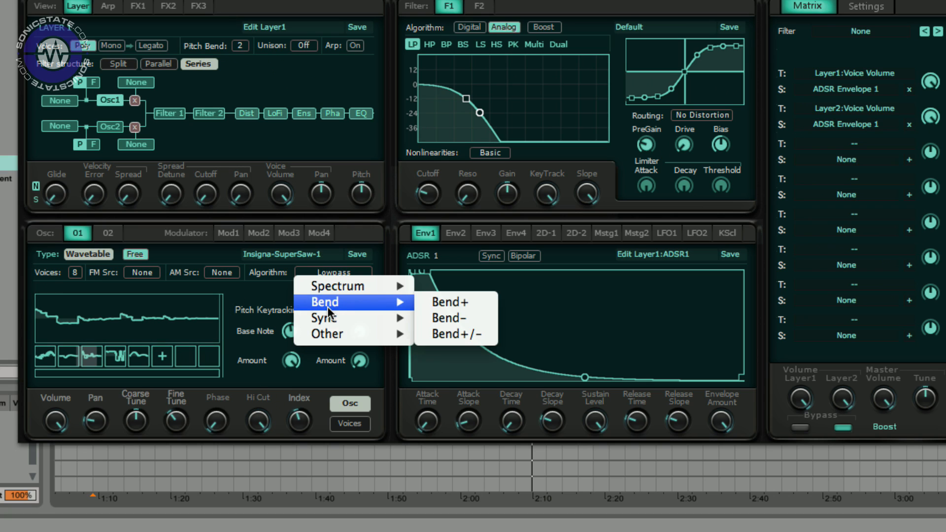
left_click(456, 335)
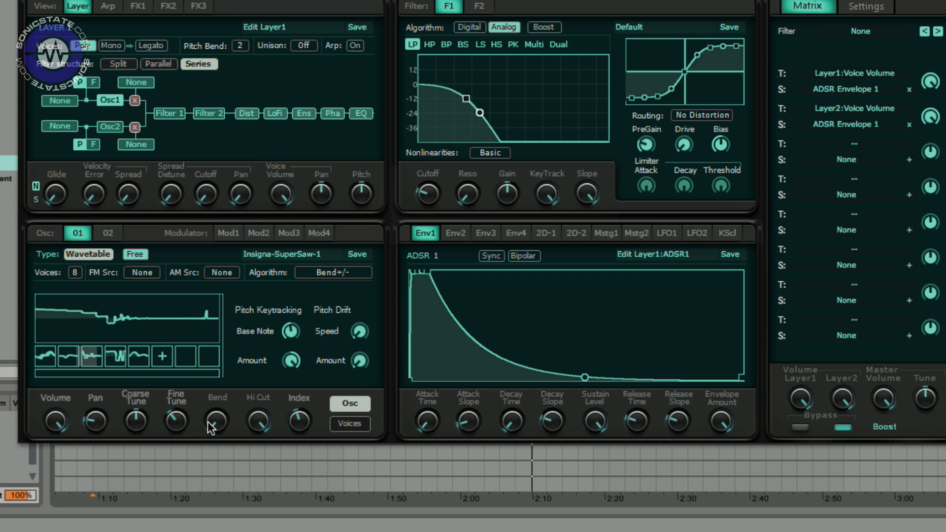
left_click_drag(211, 428, 220, 348)
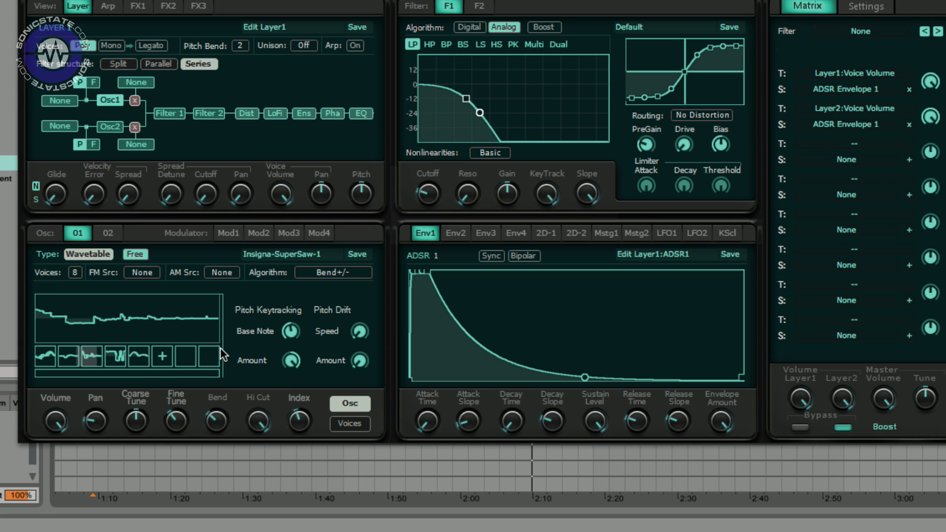
- Set the oscillator algorithm to Sync Cos Window, then lower the Sync and Index knobs
left_click(334, 274)
mouse_move(407, 318)
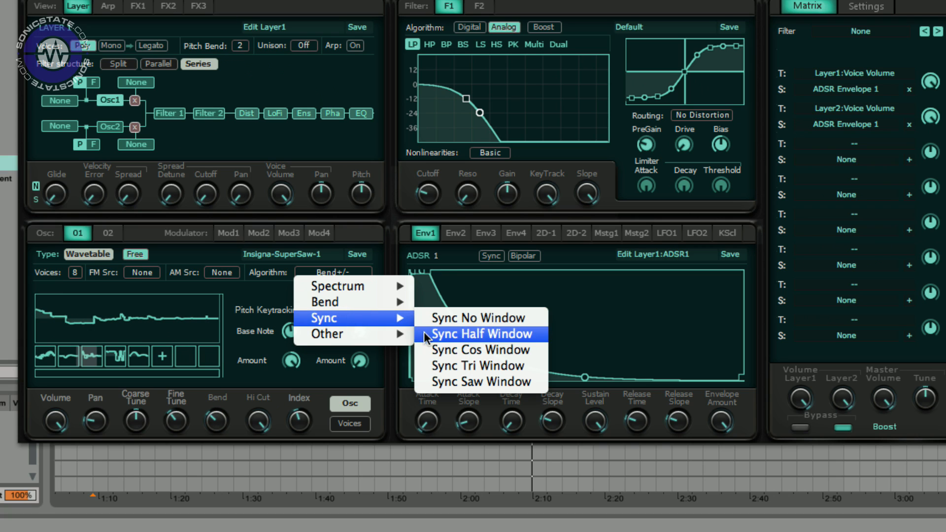
left_click(455, 351)
left_click_drag(217, 420, 205, 437)
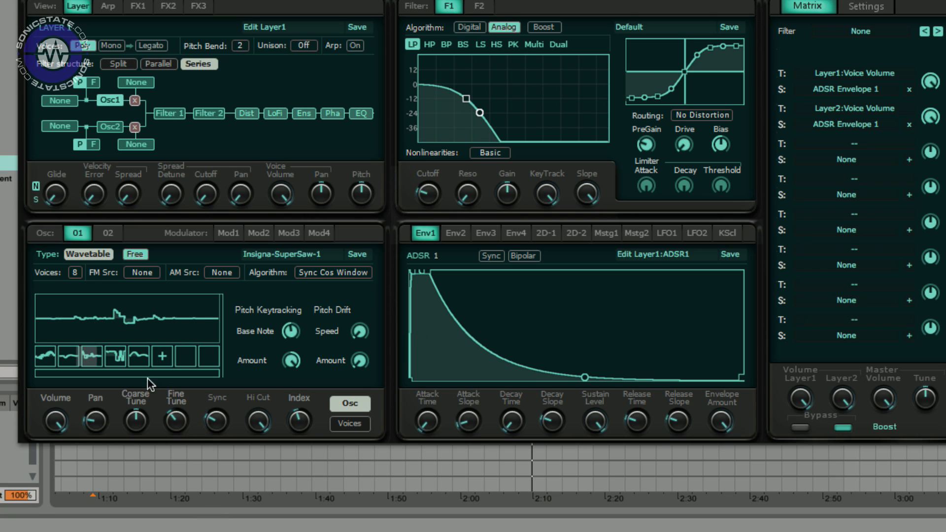
left_click_drag(307, 421, 298, 488)
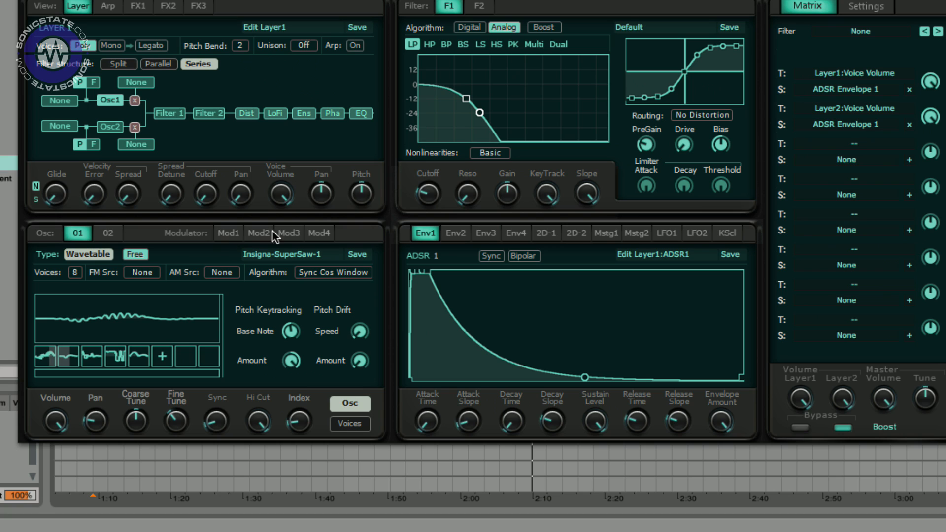
- Examine oscillator 1's source, AM source and Multiply/Add mixing options in the layer routing diagram
left_click(64, 104)
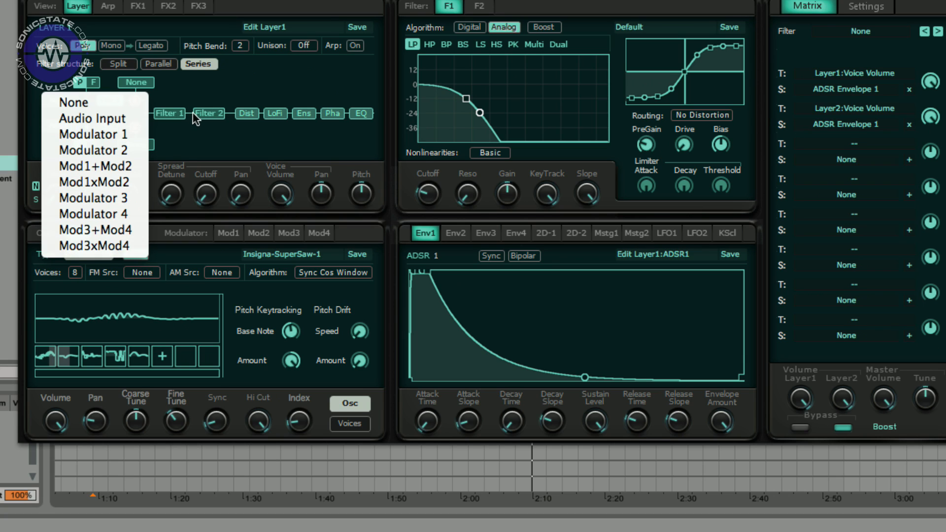
left_click(193, 88)
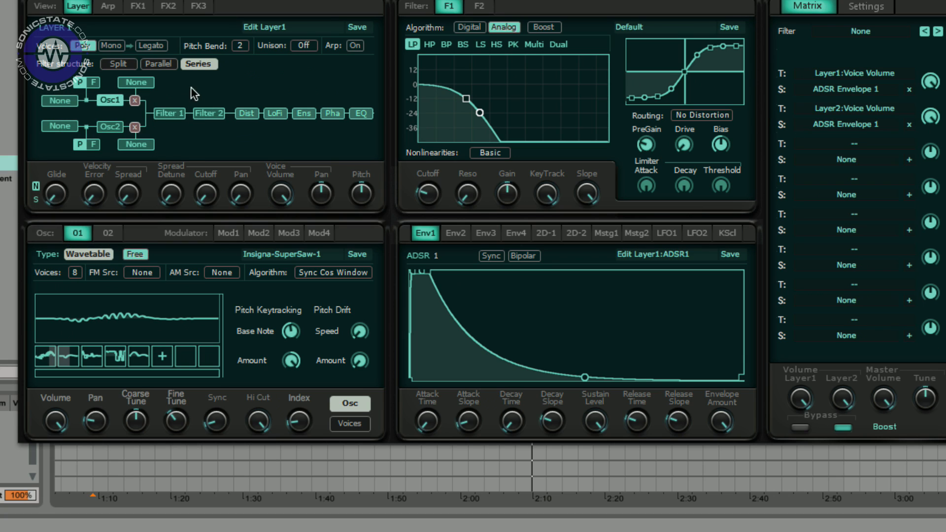
left_click(136, 83)
left_click(242, 88)
left_click(135, 101)
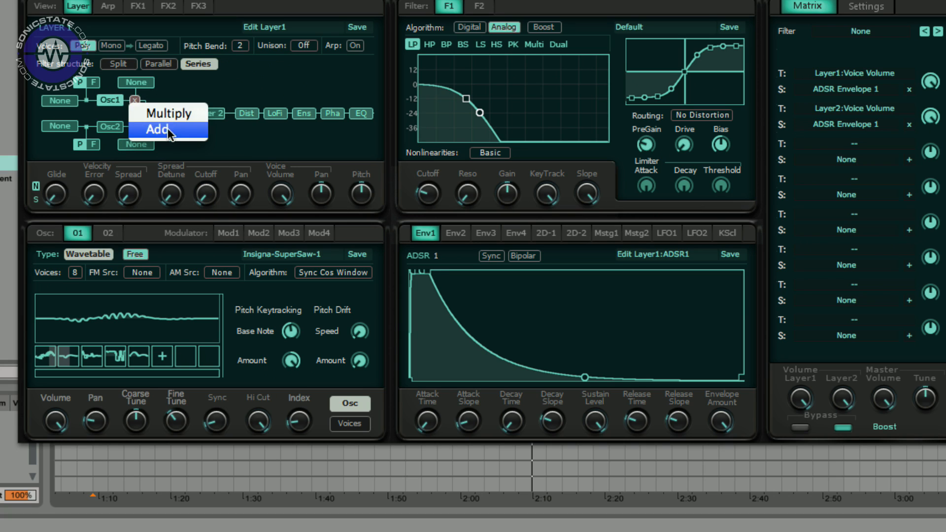
left_click(233, 76)
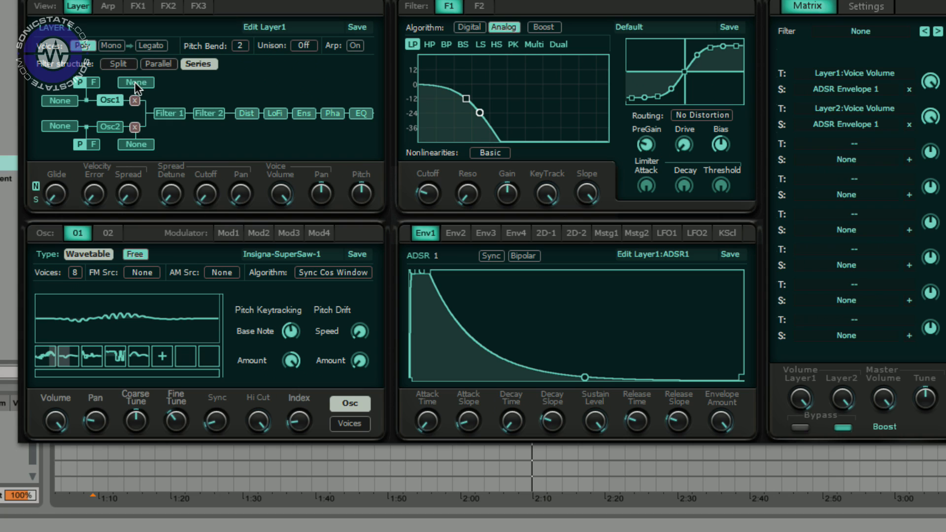
left_click(134, 82)
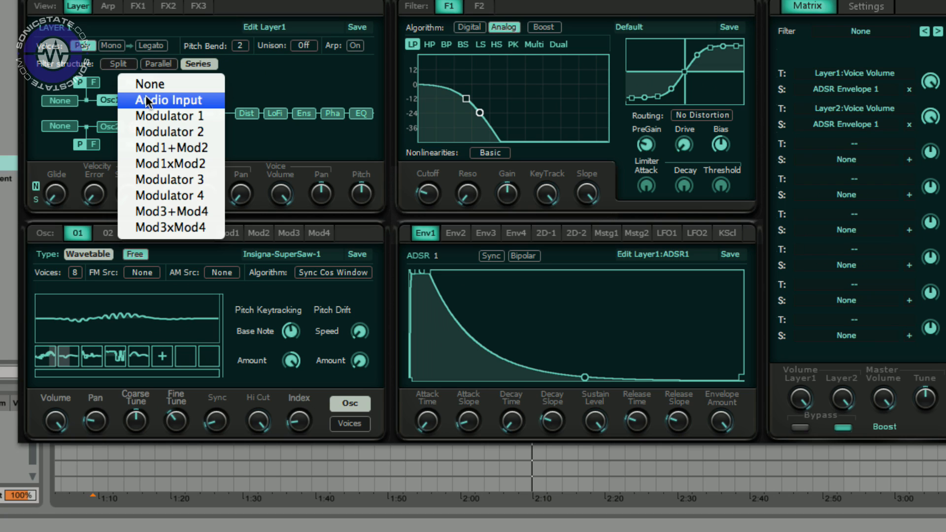
left_click(258, 92)
- Switch oscillator 1's type to AudioIn
right_click(127, 329)
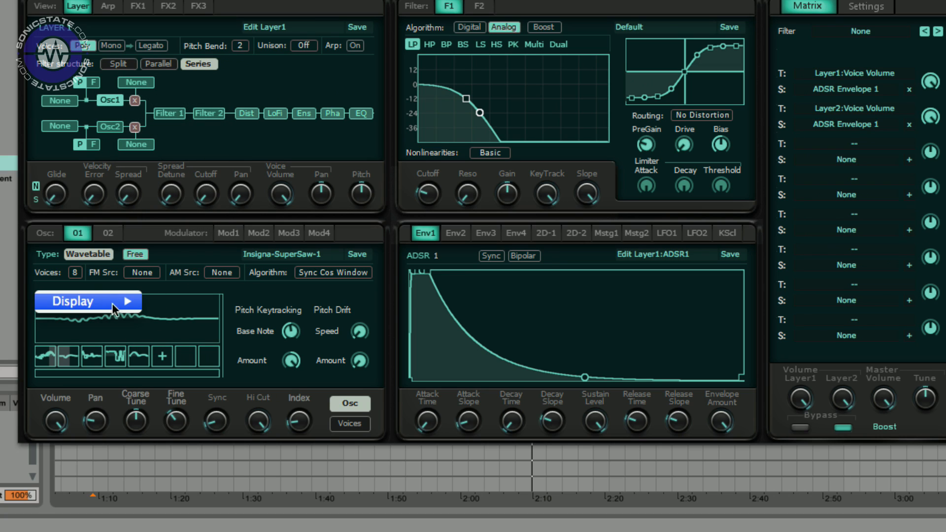
left_click(92, 255)
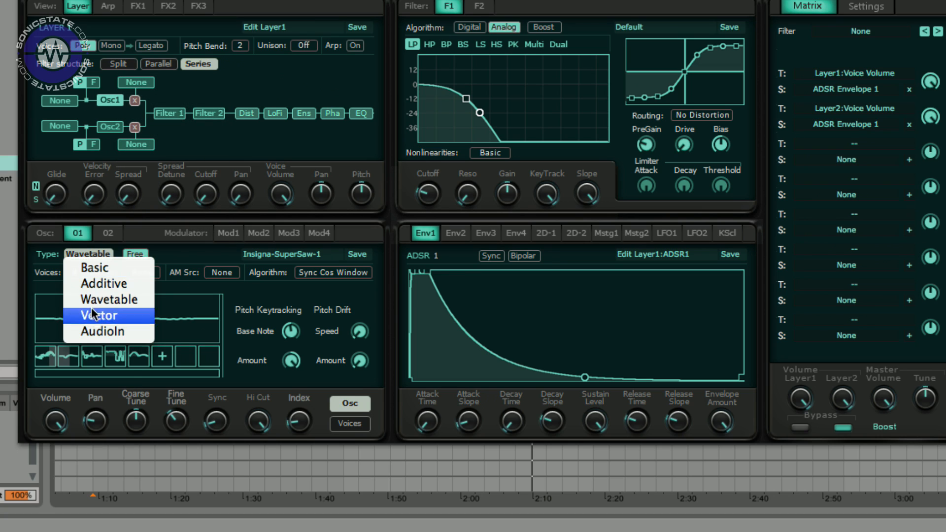
left_click(92, 335)
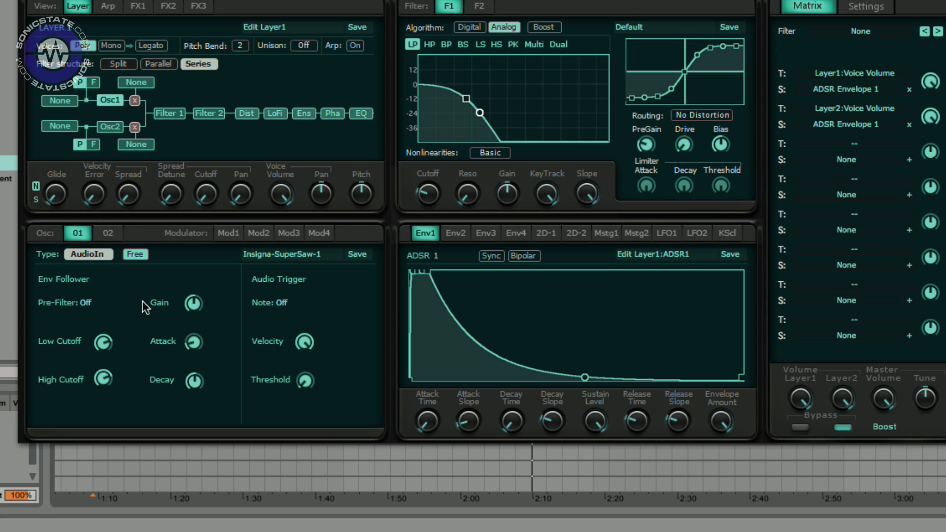
- Switch oscillator 1's type to Additive and load the Insigna-SuperSaw-1 oscillator preset
left_click(113, 254)
left_click(101, 289)
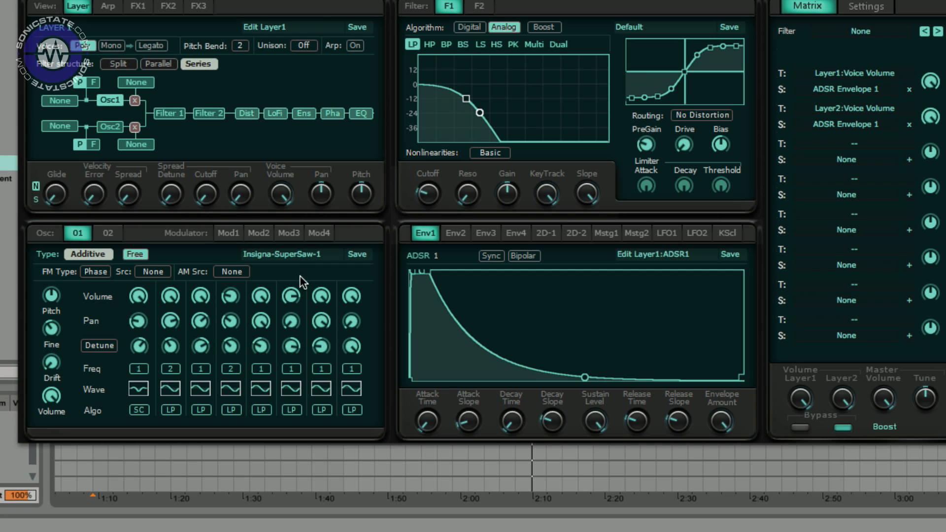
left_click(305, 252)
mouse_move(340, 339)
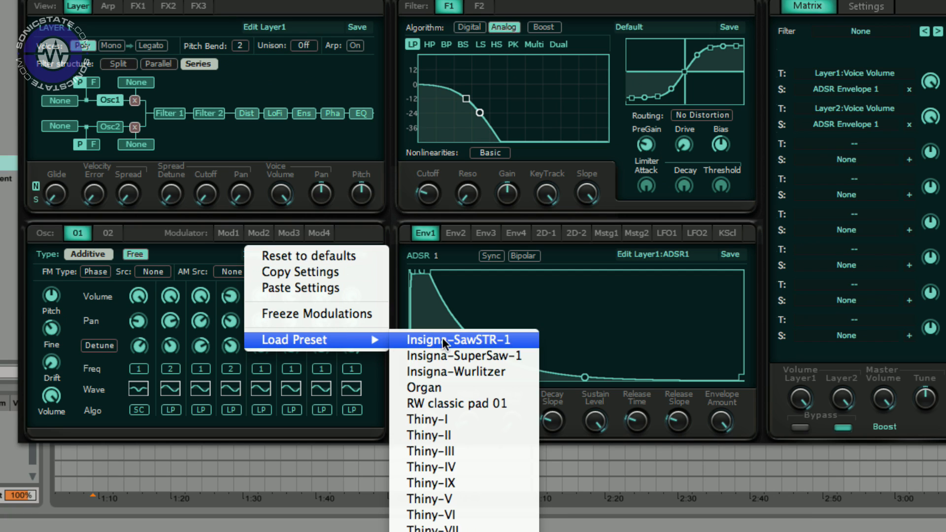
left_click(468, 356)
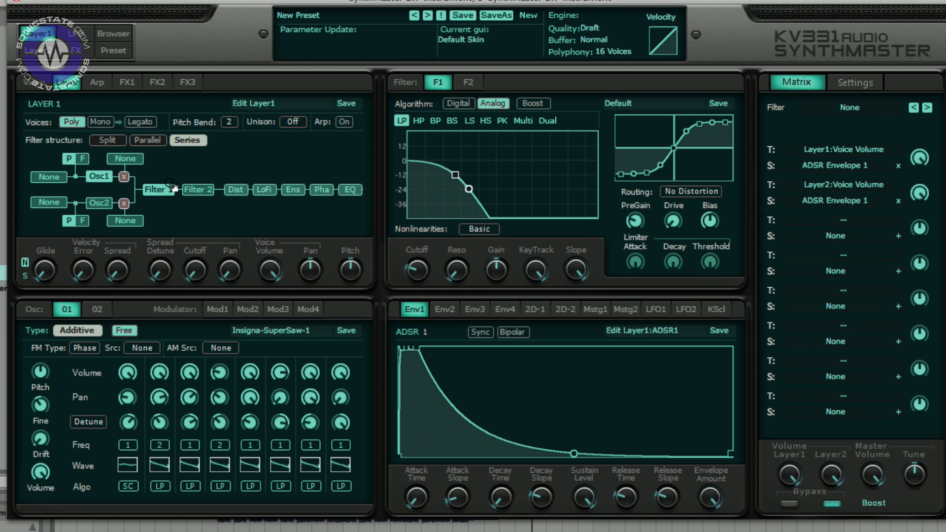
- Switch Filter 1 to the Digital algorithm and back to Analog, then raise its cutoff and resonance on the curve
left_click(166, 194)
left_click(467, 103)
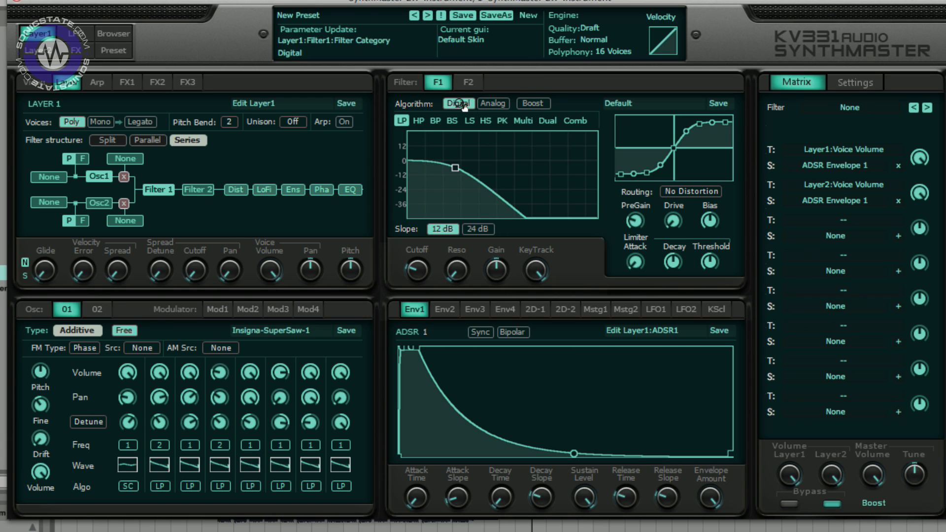
left_click(492, 104)
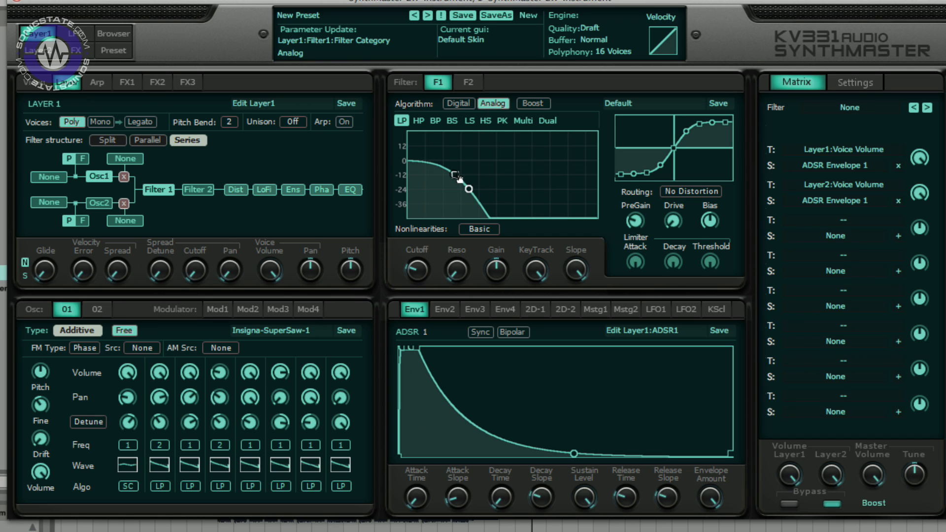
left_click_drag(463, 182, 499, 129)
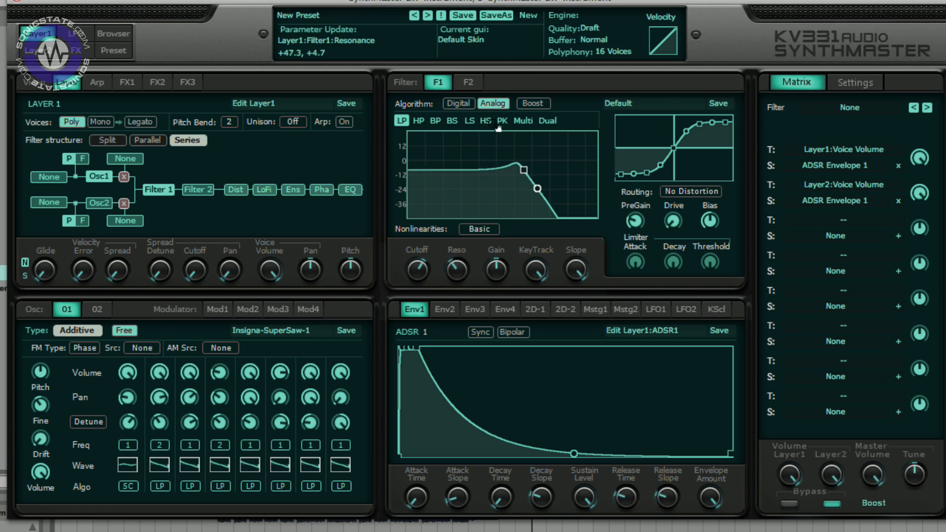
- Step through Filter 1's types from HP to Multi and turn up the Multi mode knob
left_click(420, 122)
left_click(436, 121)
left_click(452, 120)
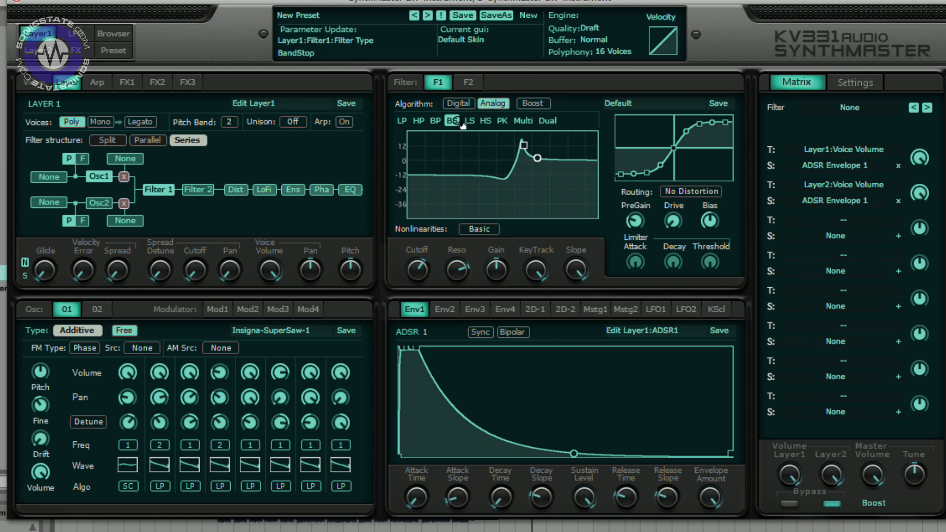
left_click(469, 120)
left_click(486, 121)
left_click(523, 121)
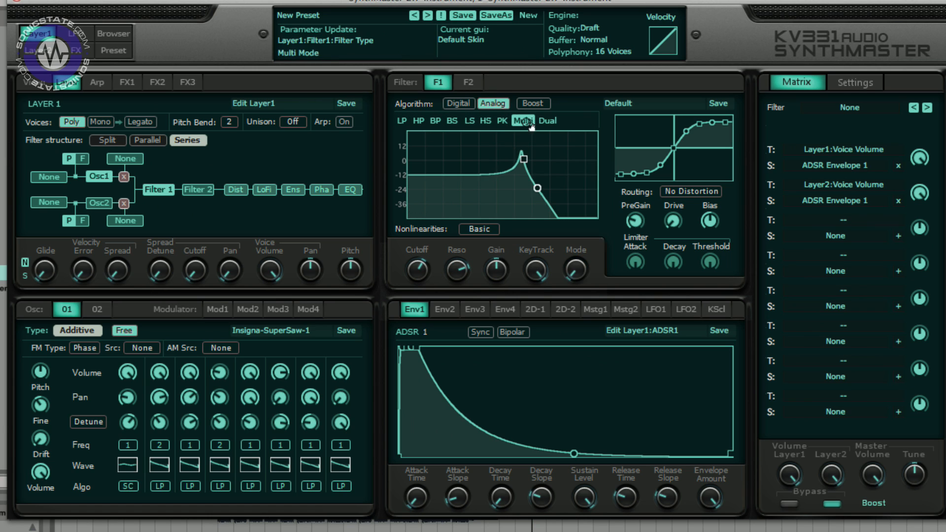
left_click_drag(575, 269, 556, 130)
- Switch Filter 1 to Dual mode and adjust the Cutoff2, Mode1 and Mode2 knobs
left_click(551, 124)
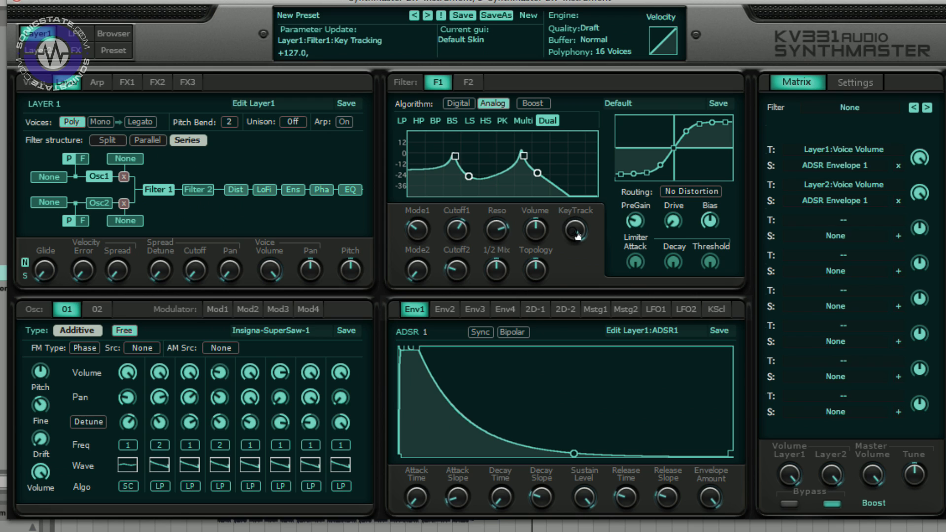
left_click_drag(459, 270, 458, 250)
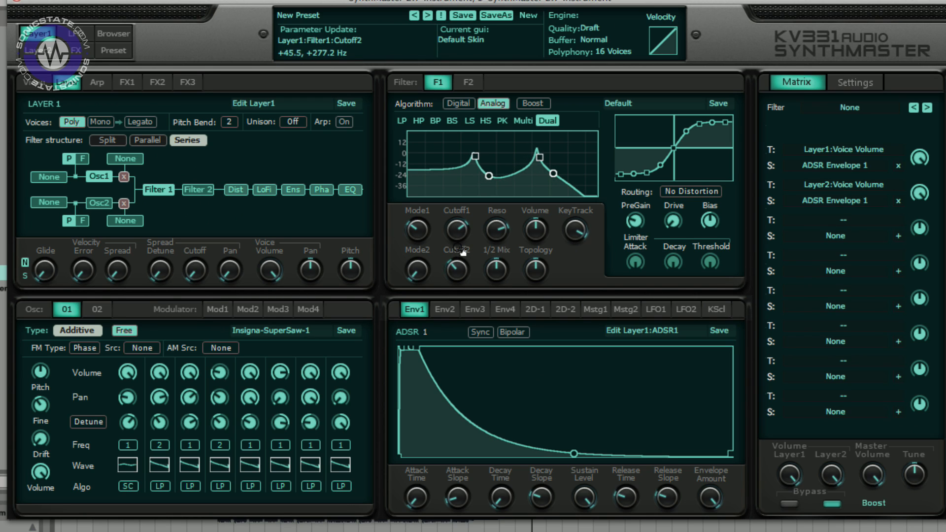
left_click_drag(418, 222, 426, 167)
left_click(419, 274)
mouse_move(422, 275)
left_mouse_down()
mouse_move(424, 217)
mouse_move(419, 276)
left_mouse_up()
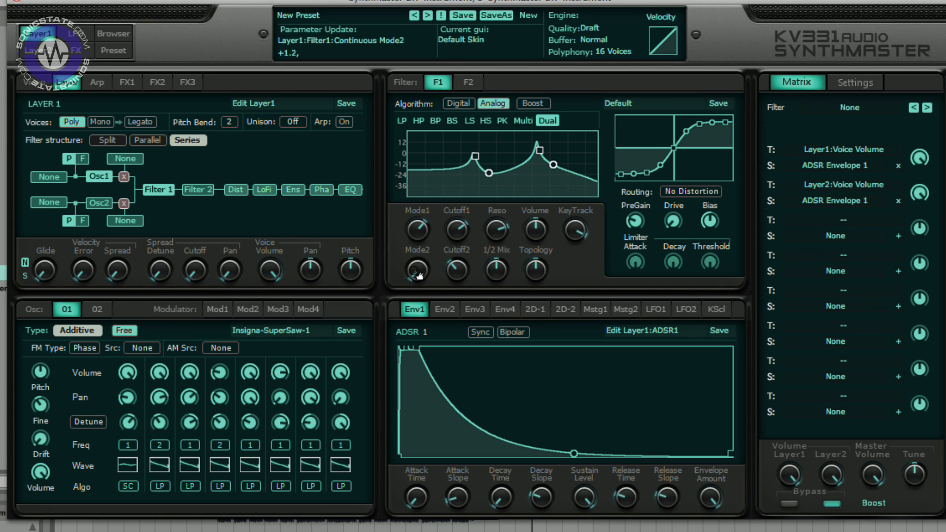
- Return Filter 1 to LP, set Nonlinearities to High and drag the resonance peak down
left_click(523, 121)
left_click(402, 120)
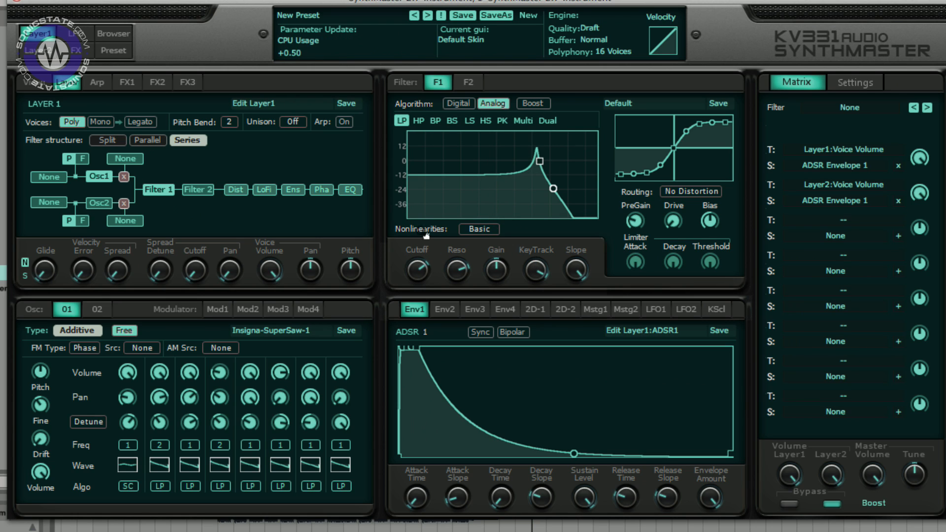
left_click(494, 230)
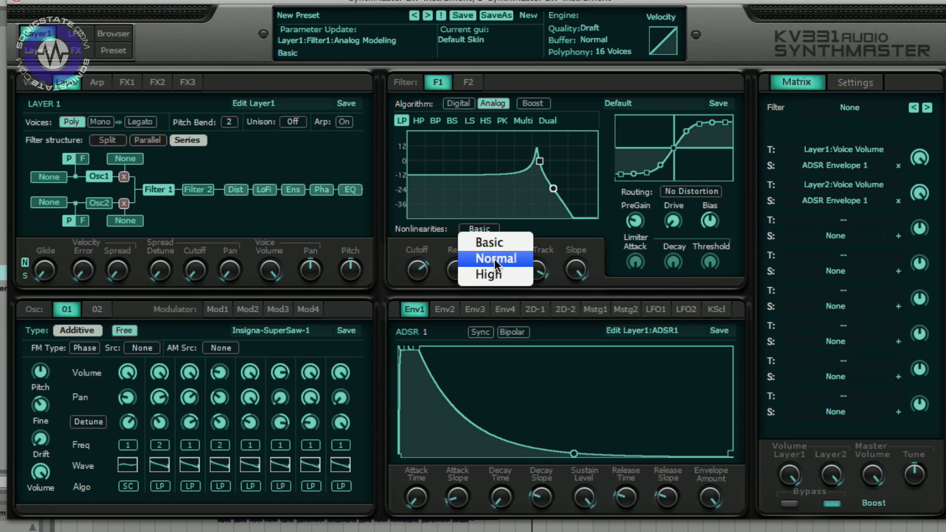
left_click(494, 259)
left_click(486, 228)
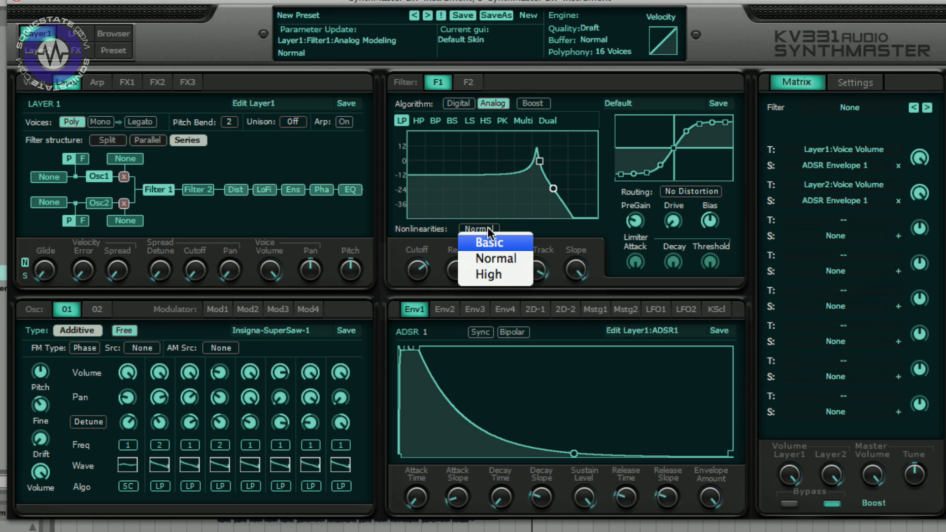
left_click(493, 274)
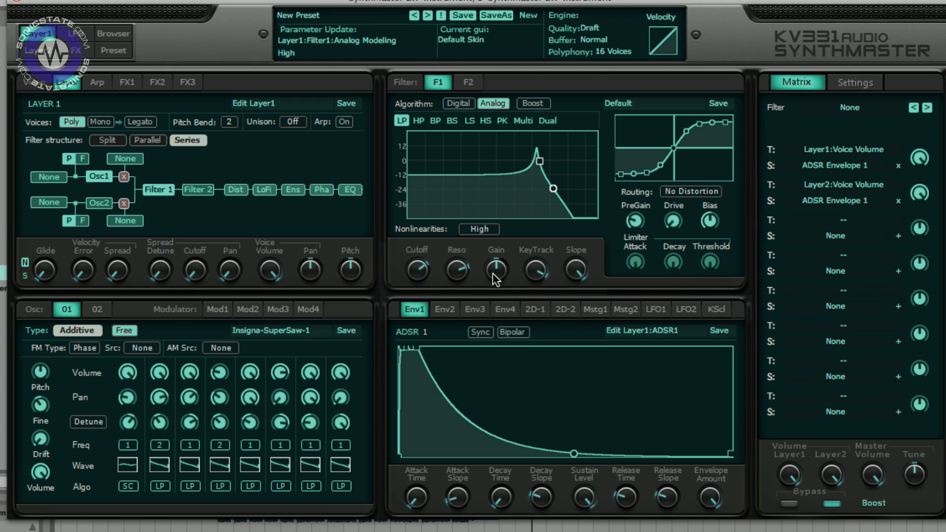
left_click_drag(540, 161, 542, 190)
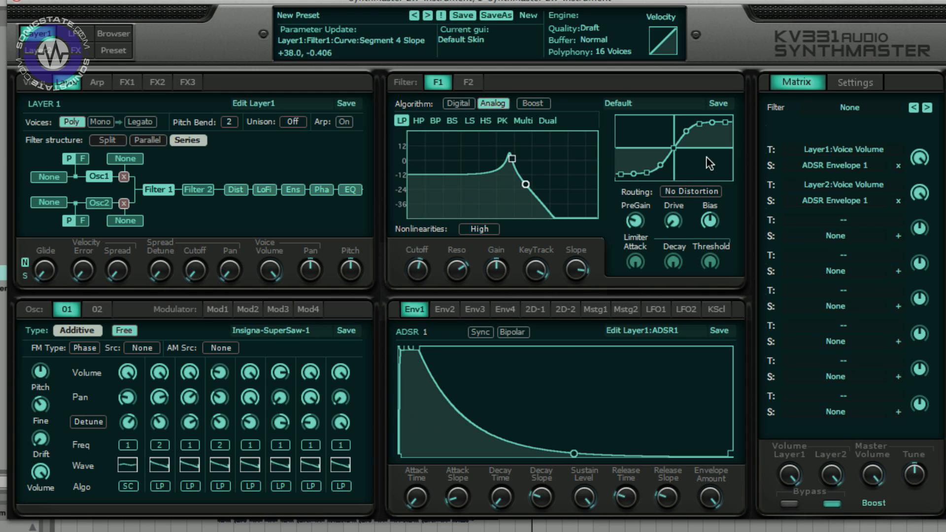
- Set the distortion routing to Before Filter and drag the filter cutoff lower on the curve
left_click(700, 193)
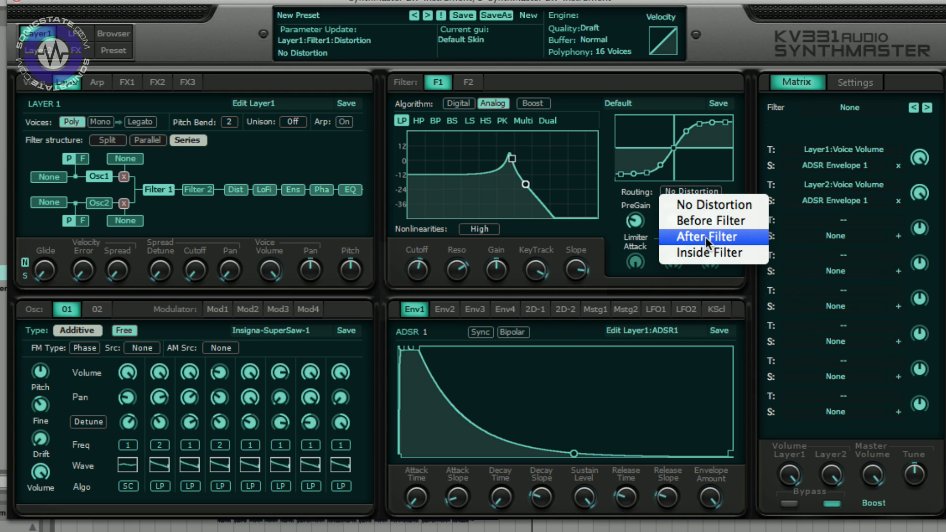
left_click(709, 220)
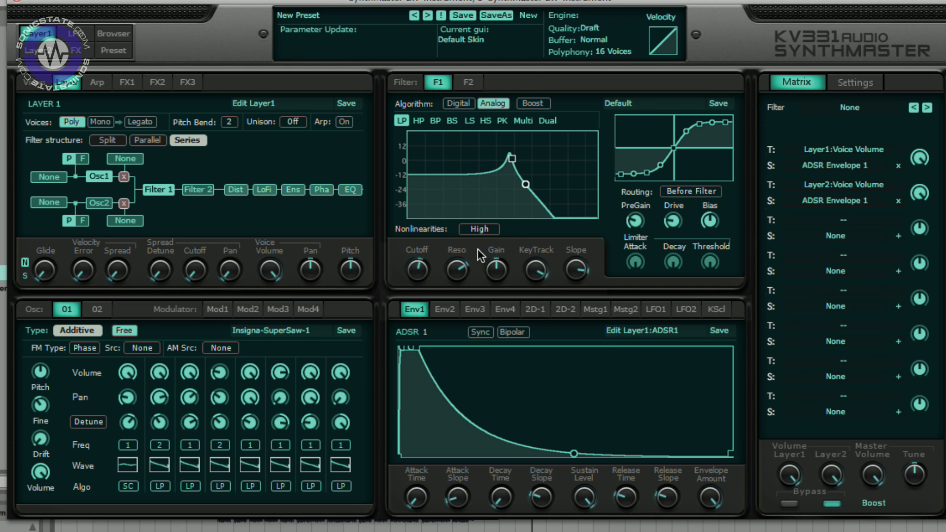
left_click_drag(511, 159, 462, 157)
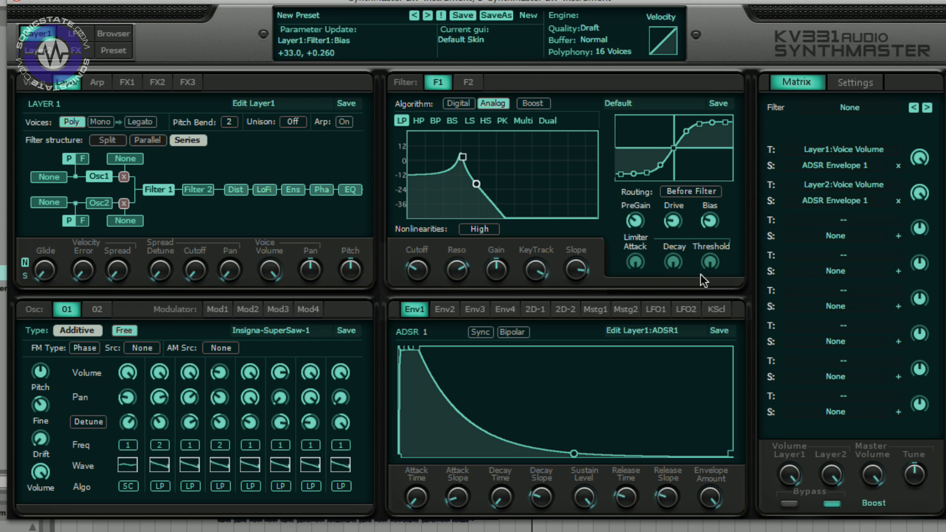
- Raise a segment point on the distortion curve and set the distortion routing to Inside Filter
left_click_drag(641, 133, 619, 54)
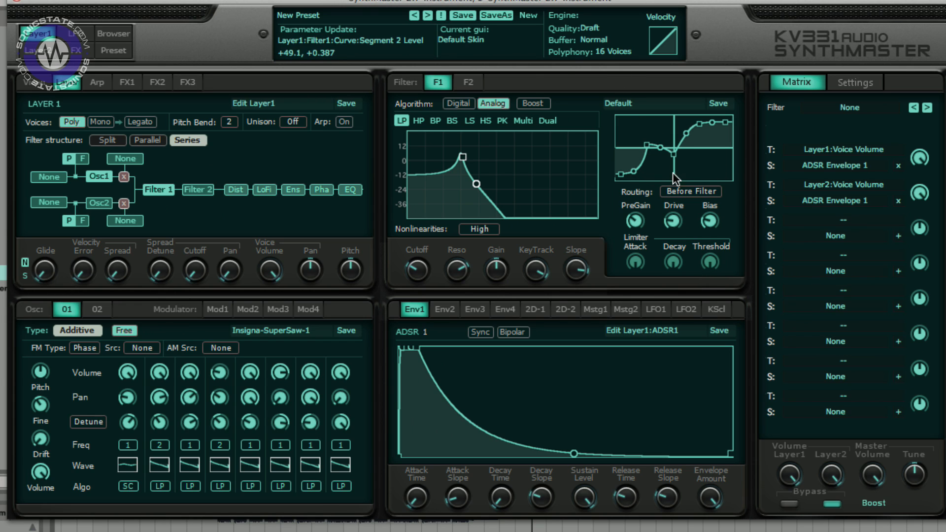
left_click(693, 190)
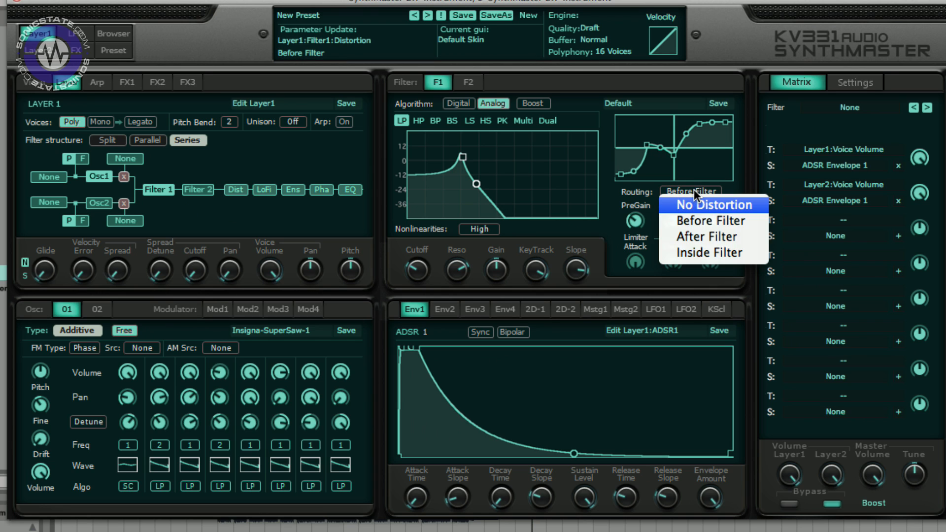
left_click(711, 248)
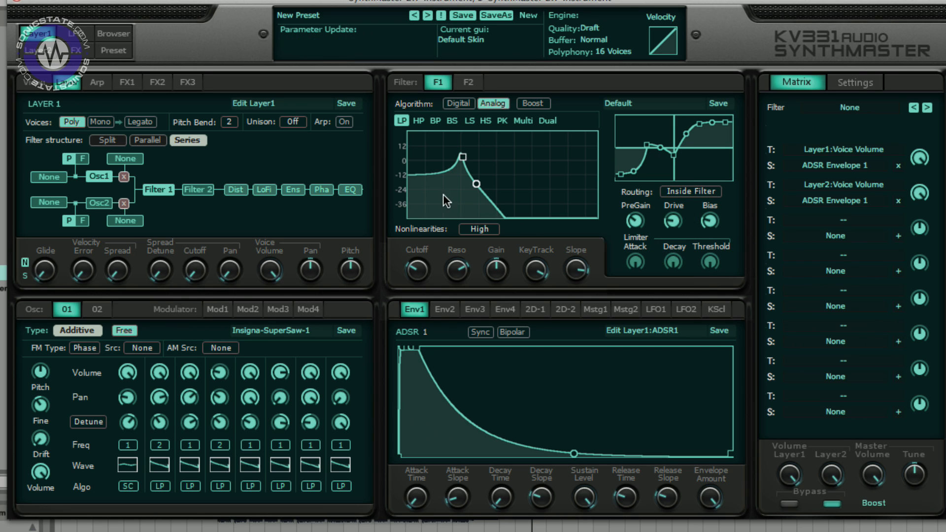
- Turn up PreGain and Drive, then drag Filter 1's cutoff point higher for a sharper resonant peak
left_click_drag(457, 156, 457, 157)
left_click_drag(636, 222, 640, 211)
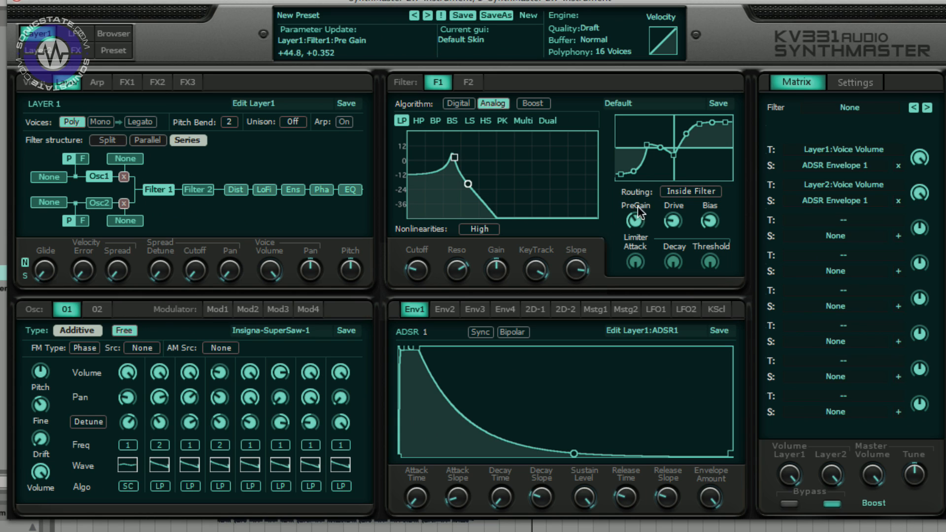
left_click_drag(642, 173, 644, 188)
left_click_drag(677, 219, 682, 148)
left_click_drag(454, 158, 518, 148)
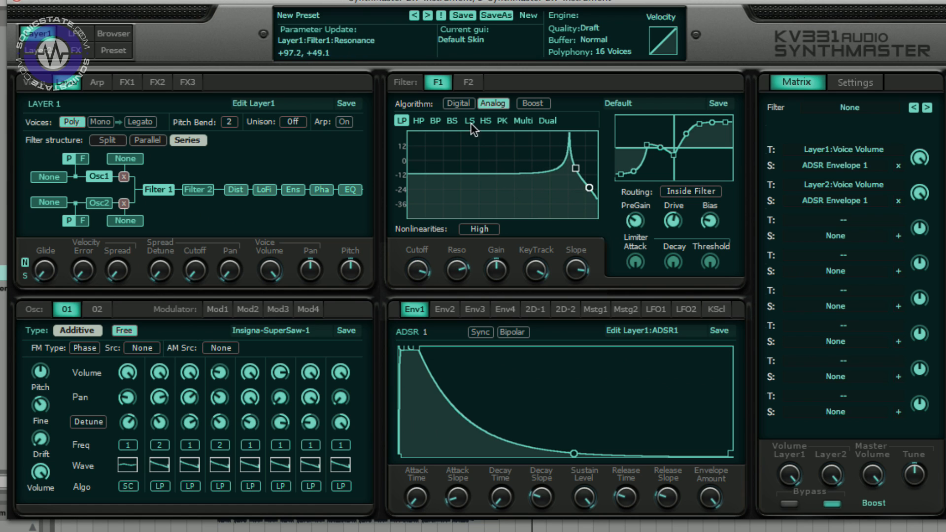
- Switch Filter 1 to the Digital algorithm's Comb type and drag its peak lower in frequency
left_click(458, 104)
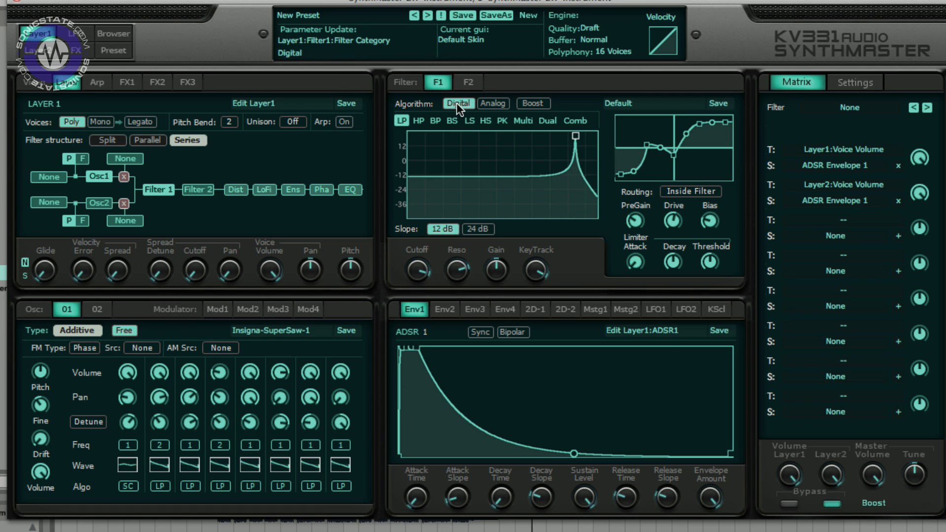
left_click(576, 123)
left_click_drag(575, 137, 503, 152)
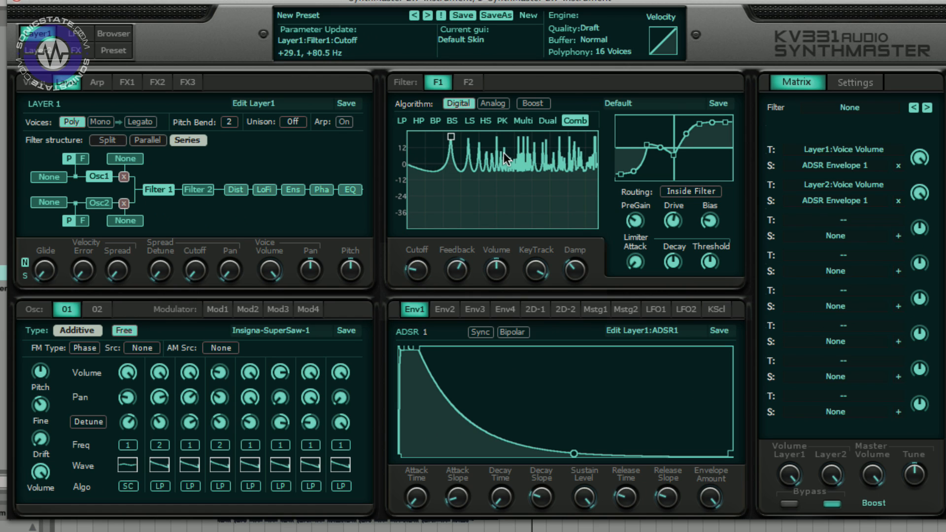
- Set distortion routing to No Distortion and turn up the comb filter's Damp, Feedback, Cutoff and KeyTrack knobs
left_click(677, 192)
left_click(683, 204)
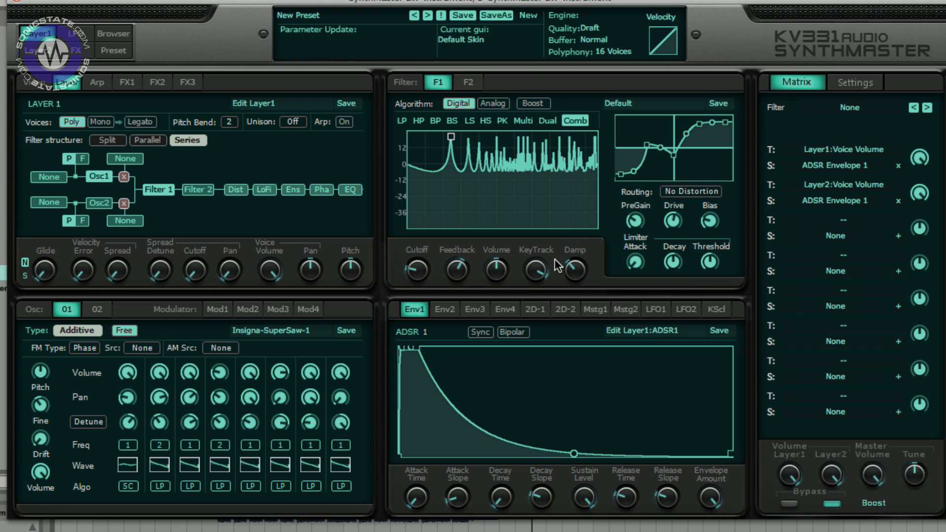
left_click_drag(575, 269, 575, 182)
left_click_drag(466, 276, 465, 226)
left_click_drag(427, 274, 431, 220)
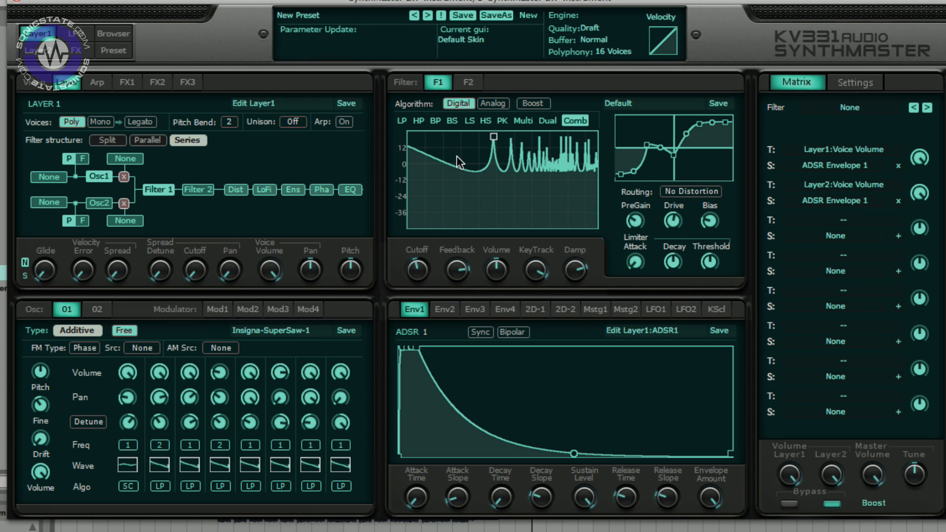
left_click_drag(635, 260, 641, 156)
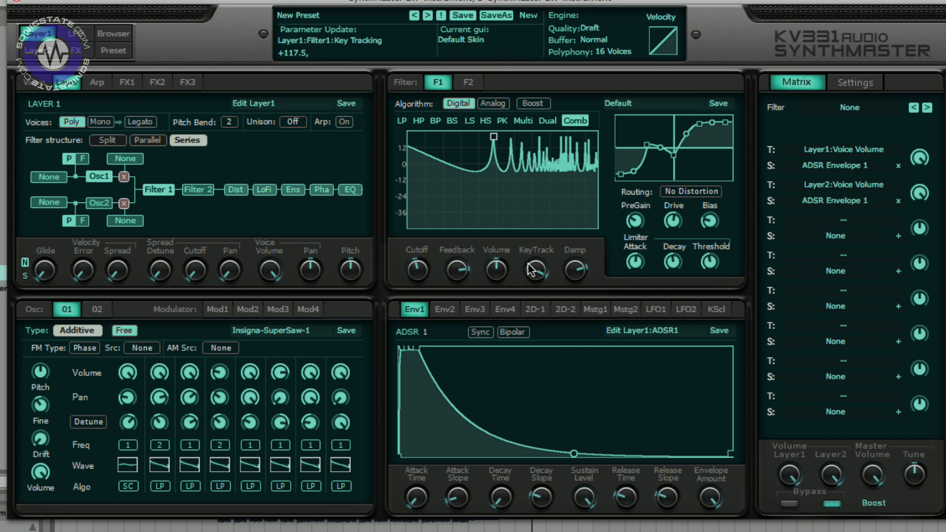
- Enable Boost, drag the comb peak down, step to the PK and Multi types, then disable Boost
left_click(530, 99)
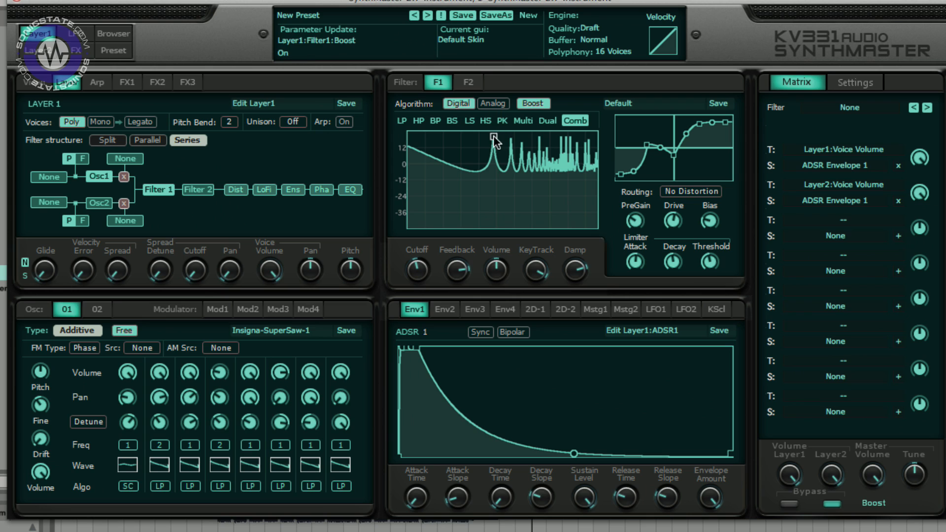
left_click_drag(493, 136, 493, 156)
left_click(502, 121)
left_click(516, 123)
left_click(535, 102)
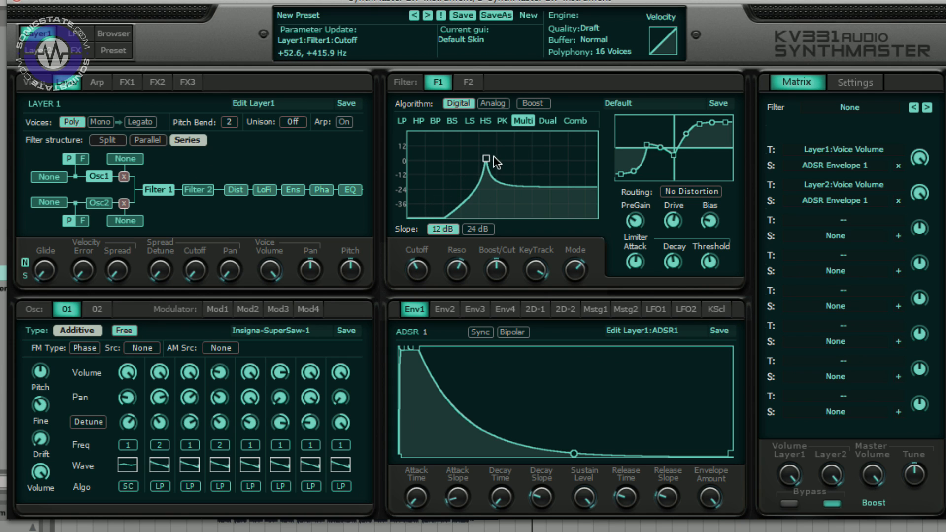
- Return Filter 1 to Analog LP, view Filter 2's page, and enable Filter 2 in the signal chain
left_click(493, 104)
left_click(402, 122)
left_click(467, 82)
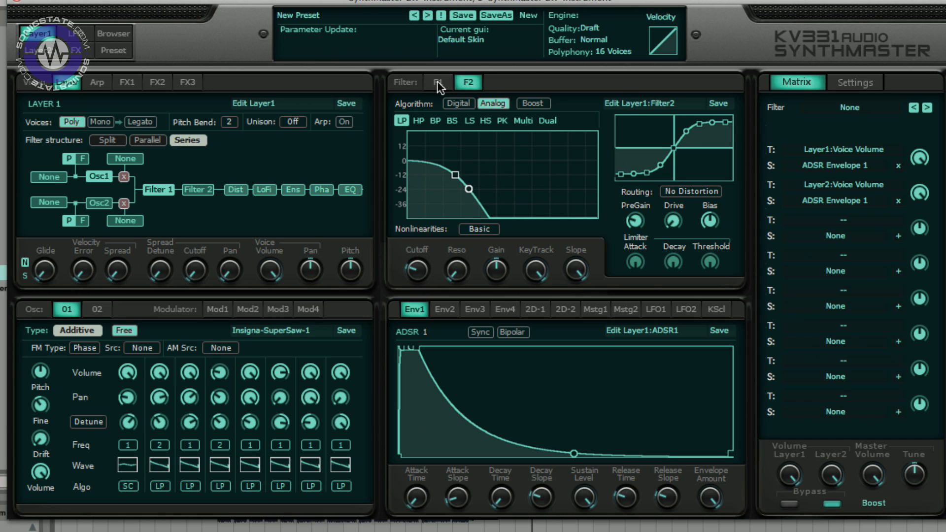
left_click(436, 82)
left_click(467, 82)
left_click(209, 193)
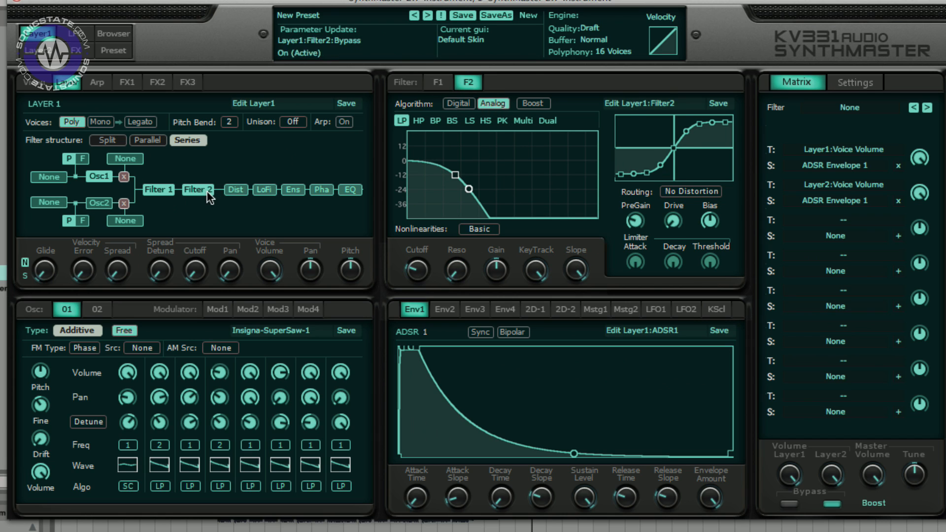
- Drag Filter 1's cutoff point higher on its response curve
left_click(438, 82)
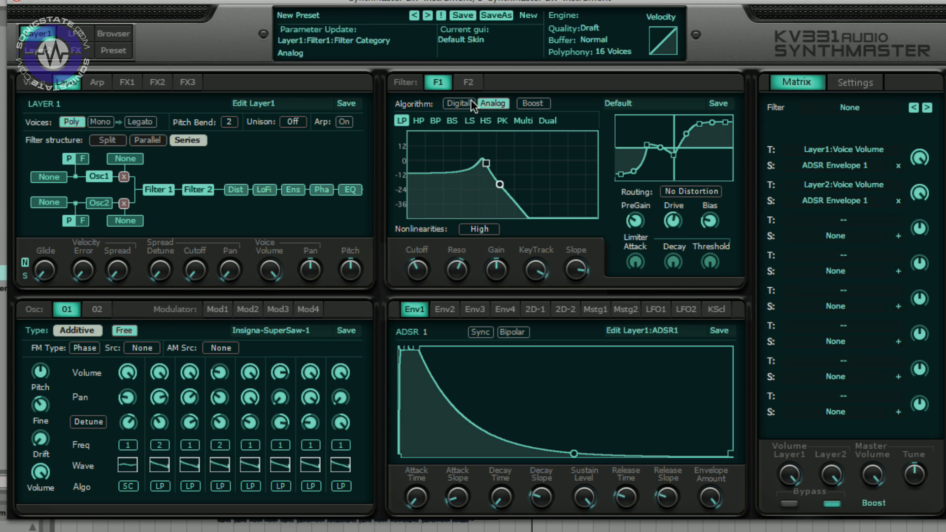
left_click_drag(486, 167, 491, 129)
left_click(468, 83)
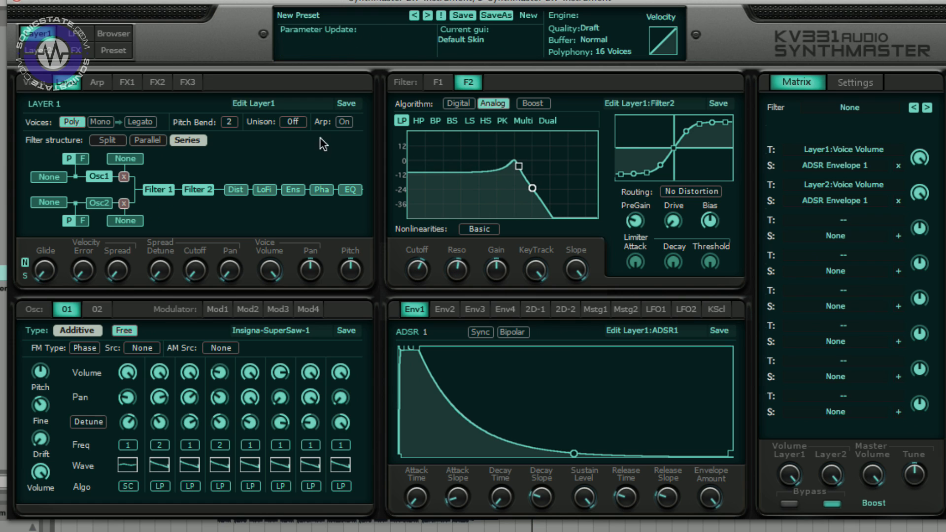
- Set the filter structure to Split and route Mod 2 into Oscillator 2's input source
left_click(148, 141)
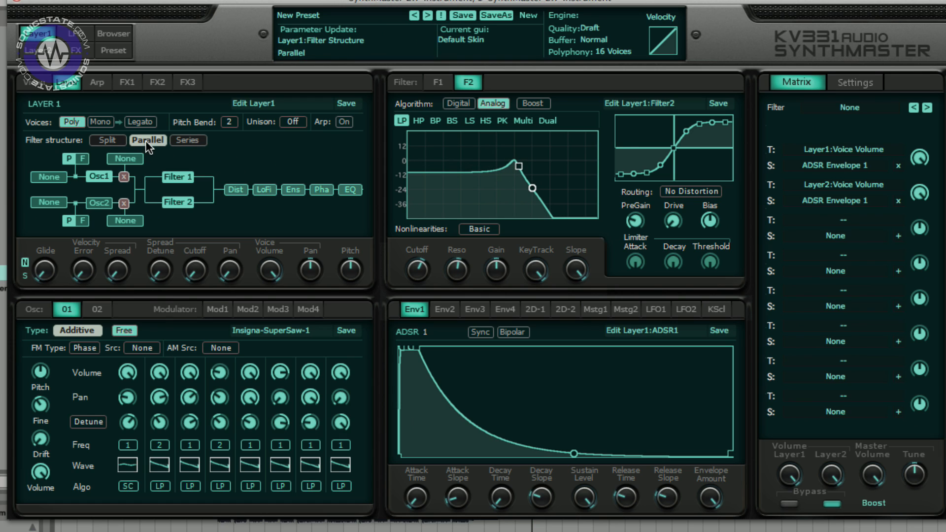
left_click(112, 141)
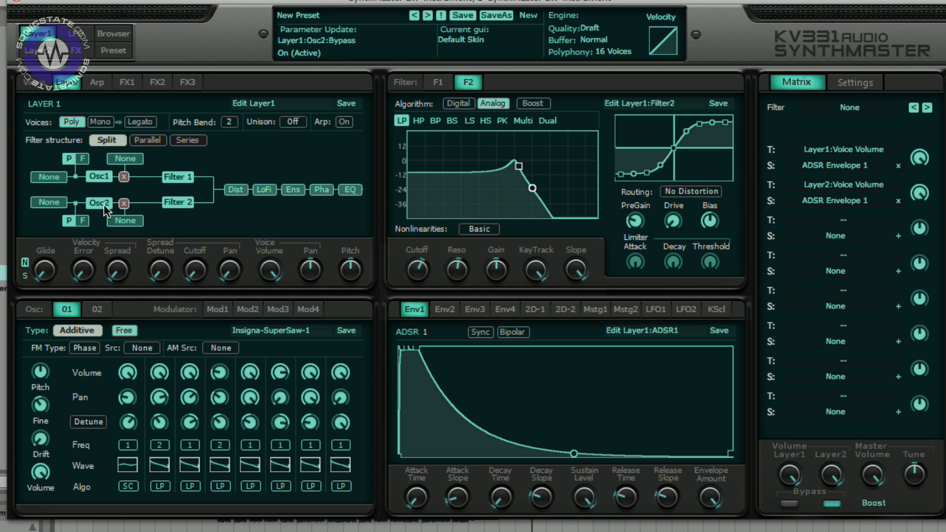
left_click(52, 202)
left_click(57, 222)
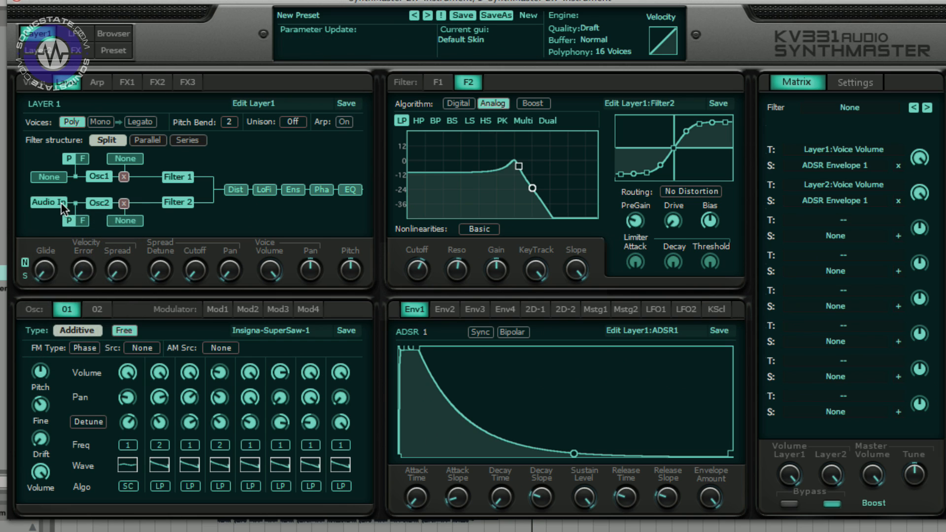
left_click(61, 203)
left_click(72, 237)
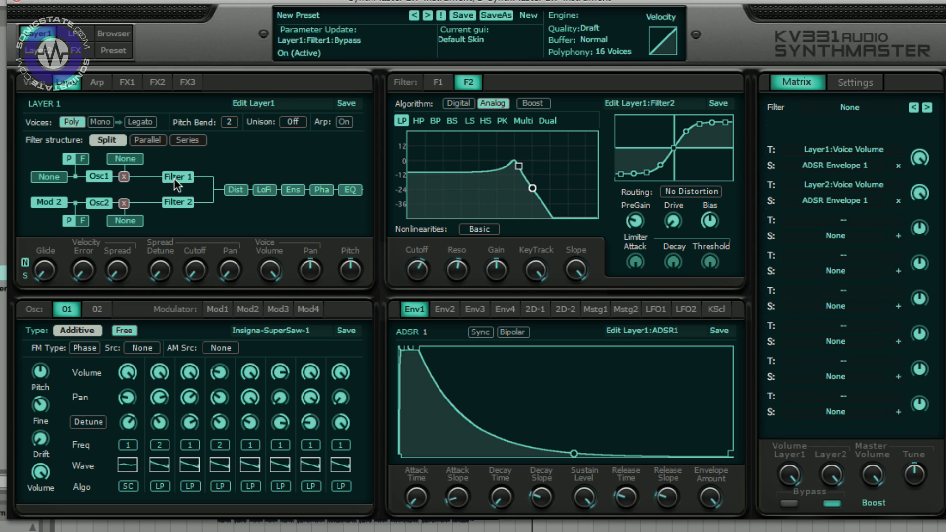
- Switch the filter structure back to Series and toggle bypass on Osc2 and Filter 2
left_click(149, 139)
left_click(189, 140)
left_click(103, 205)
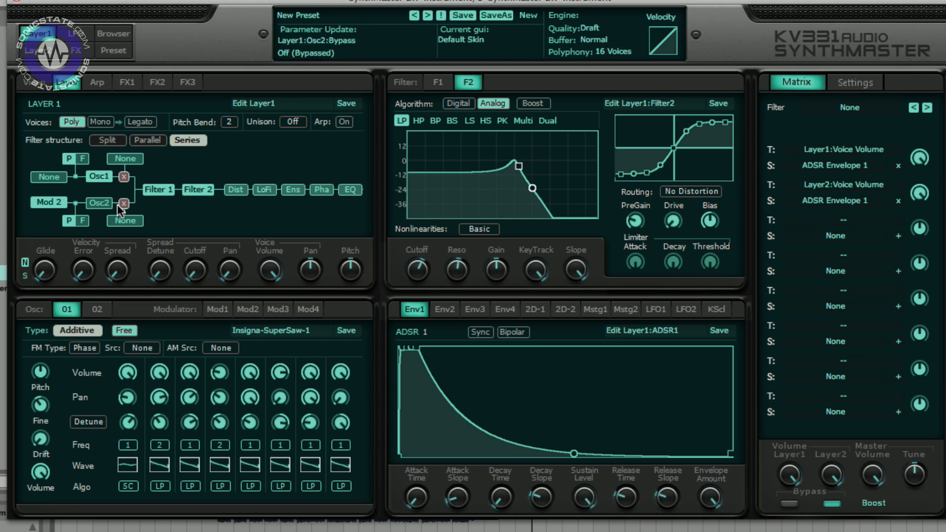
left_click(198, 190)
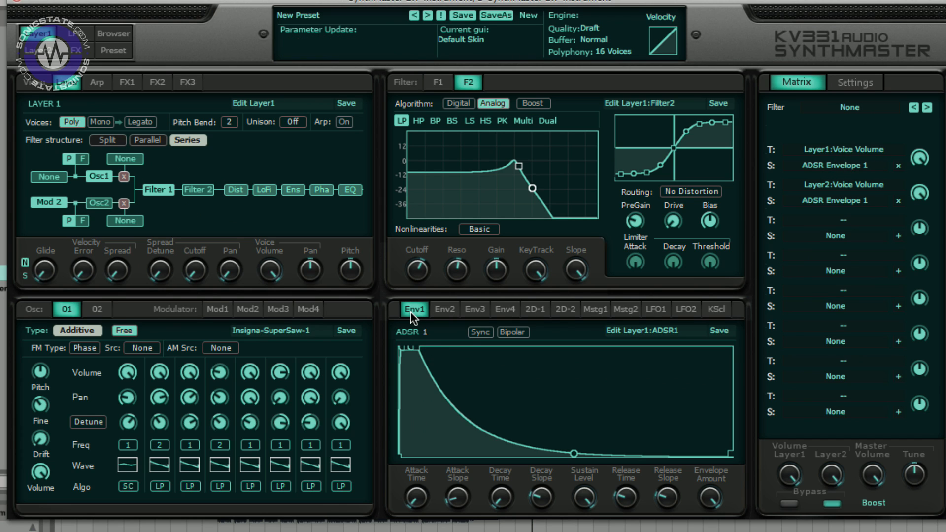
- Browse each modulator tab from Env1 through KScl, then return to Env1
left_click(441, 310)
left_click(471, 309)
left_click(492, 311)
left_click(538, 310)
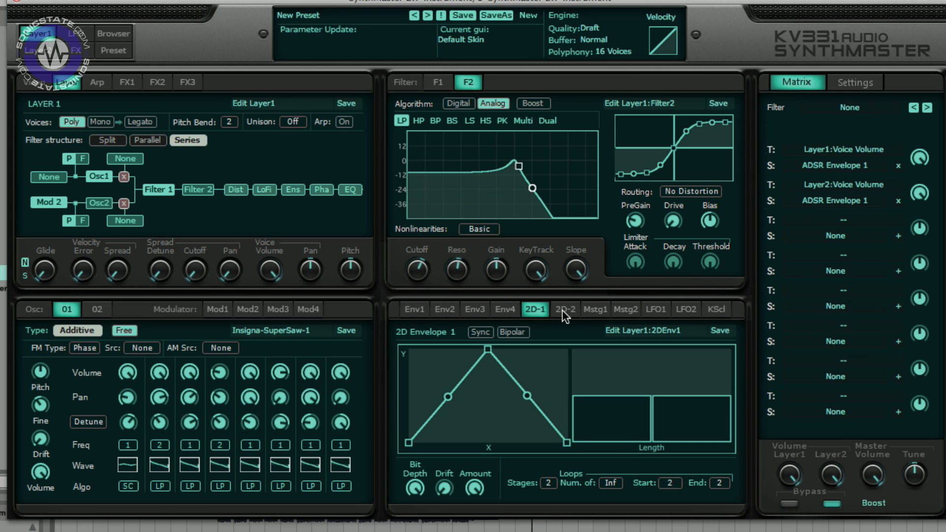
left_click(563, 309)
left_click(593, 311)
left_click(625, 310)
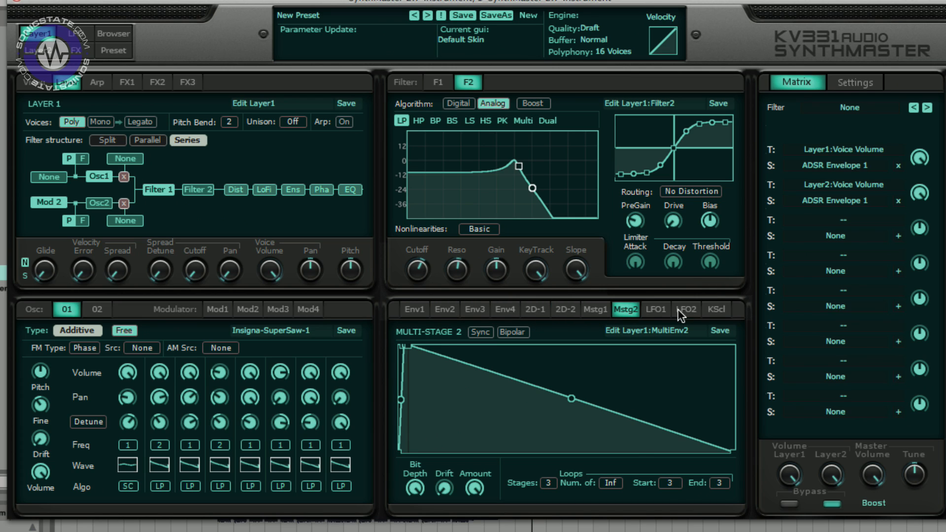
left_click(656, 308)
left_click(686, 309)
left_click(712, 307)
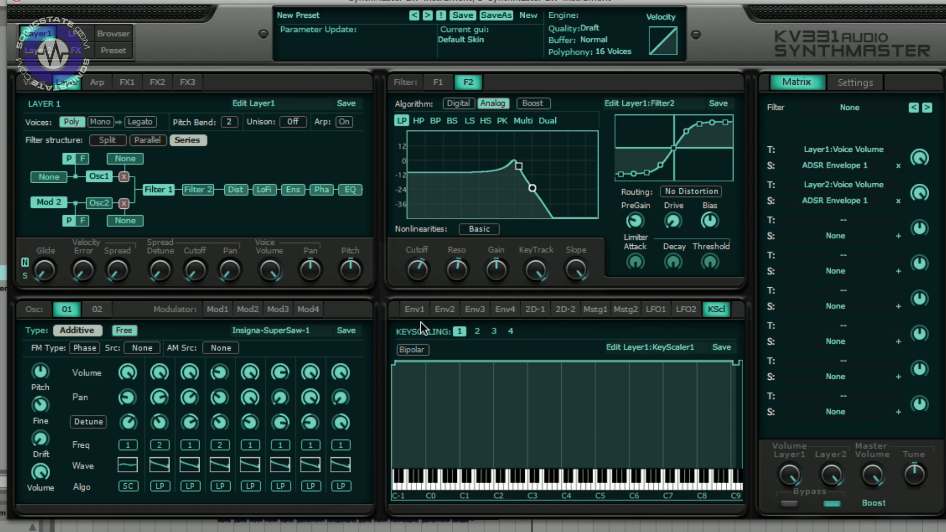
left_click(414, 309)
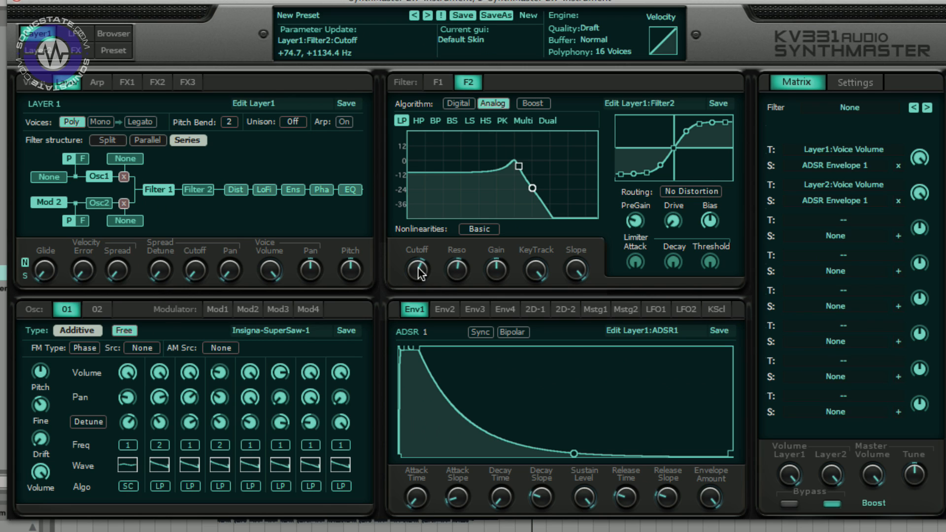
- Assign ADSR Envelope 1 as the Modulation 1 source for Filter 1's cutoff
left_click(438, 82)
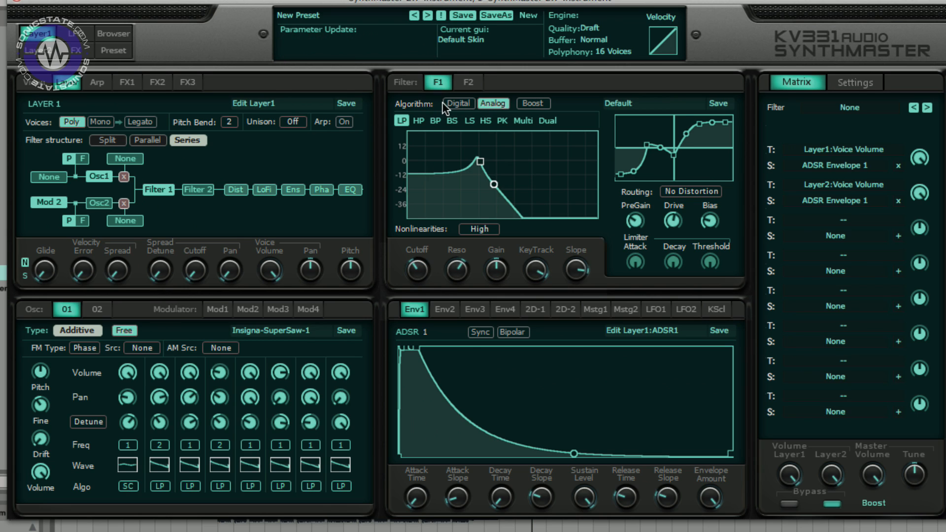
left_click(459, 103)
left_click(495, 103)
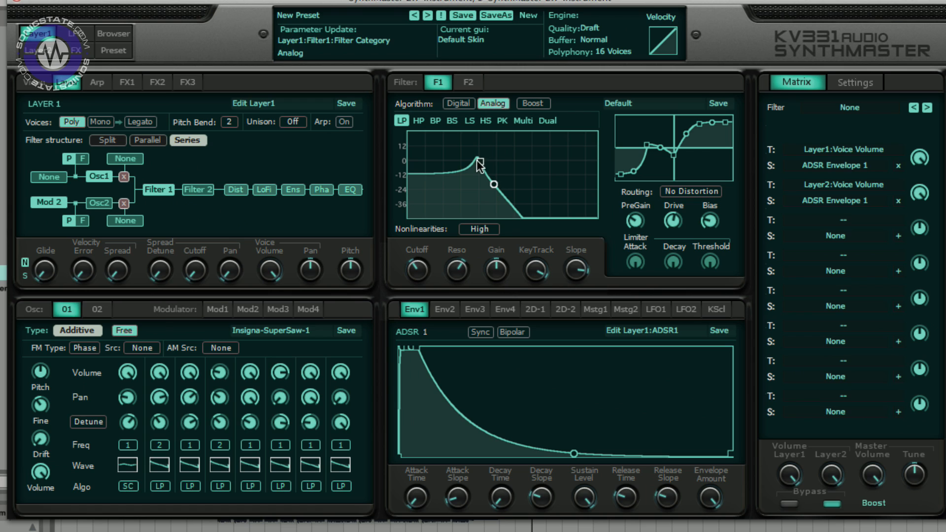
right_click(418, 273)
mouse_move(441, 304)
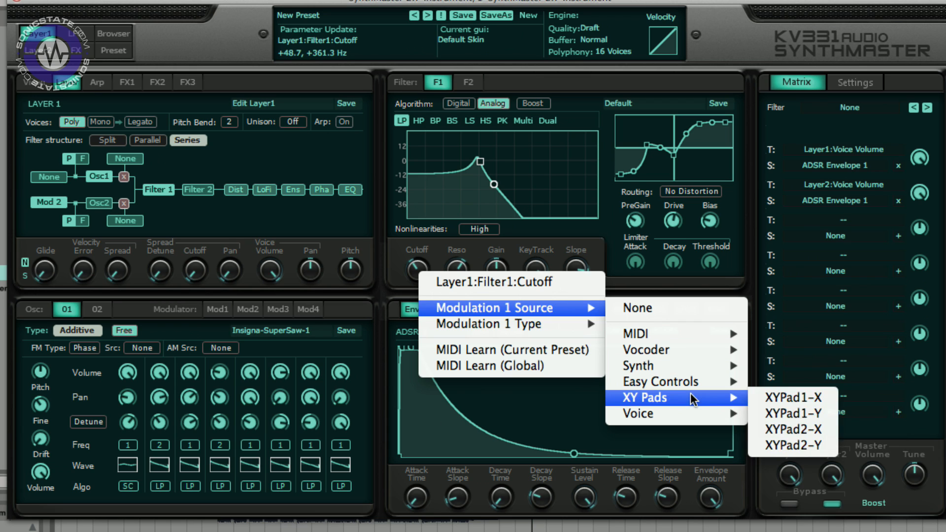
mouse_move(682, 413)
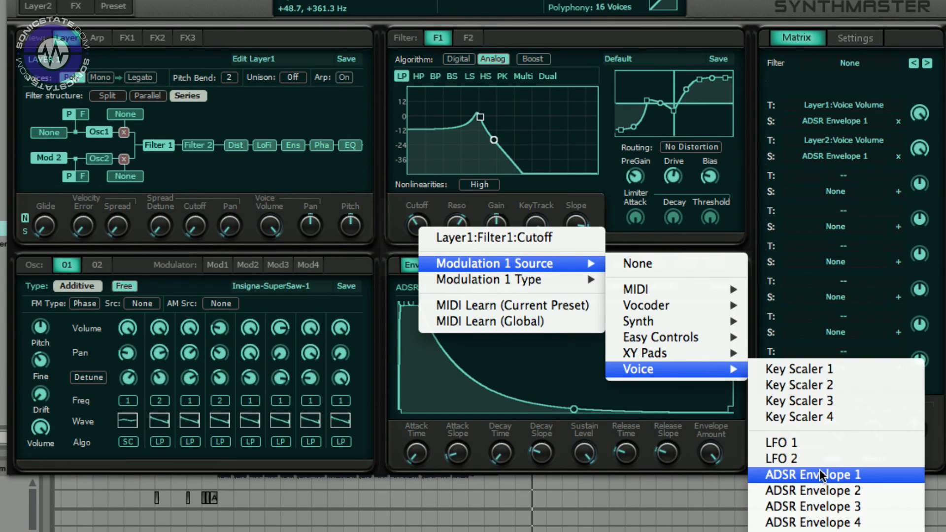
left_click(820, 474)
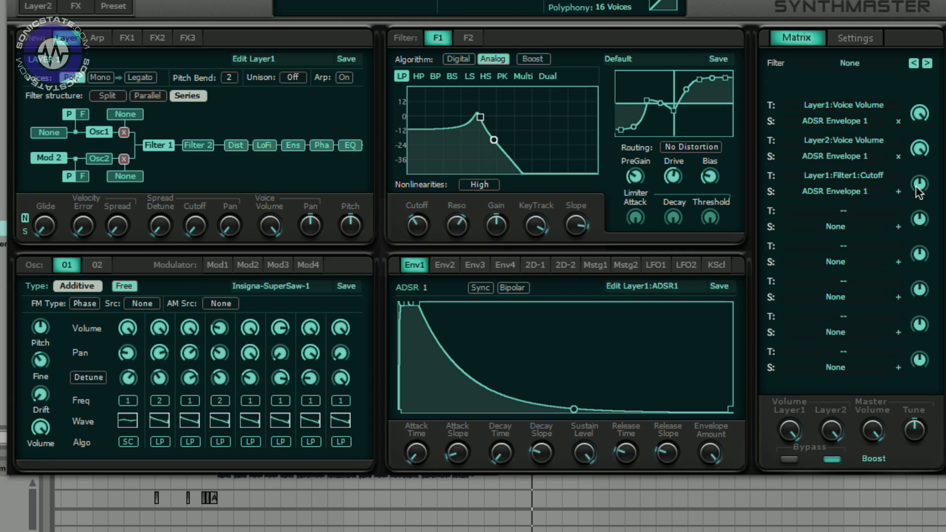
- Raise the envelope-to-cutoff modulation depth in the matrix and turn Filter 1's cutoff down
left_click_drag(920, 192, 924, 112)
left_click_drag(417, 226, 406, 264)
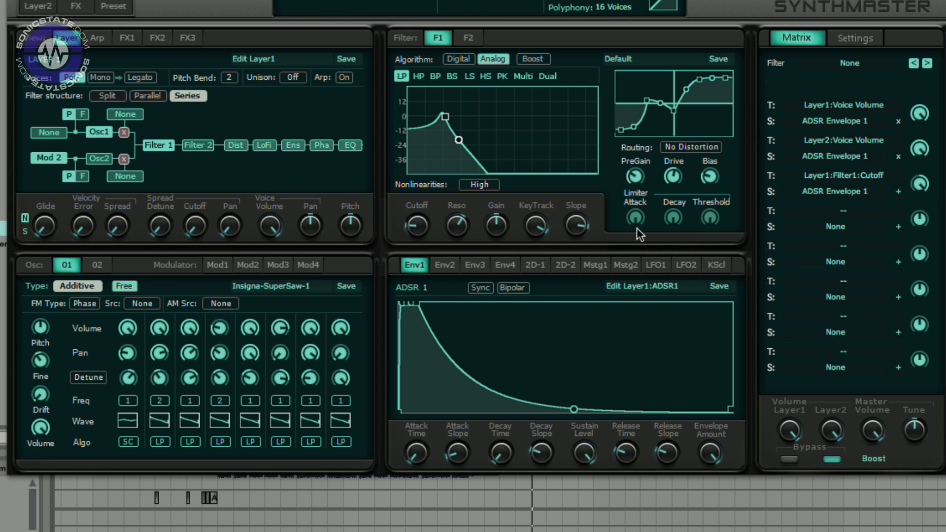
- Lengthen ADSR 1's attack time, set the cutoff modulation depth to -22.59, and open LFO 1
left_click_drag(415, 454, 431, 262)
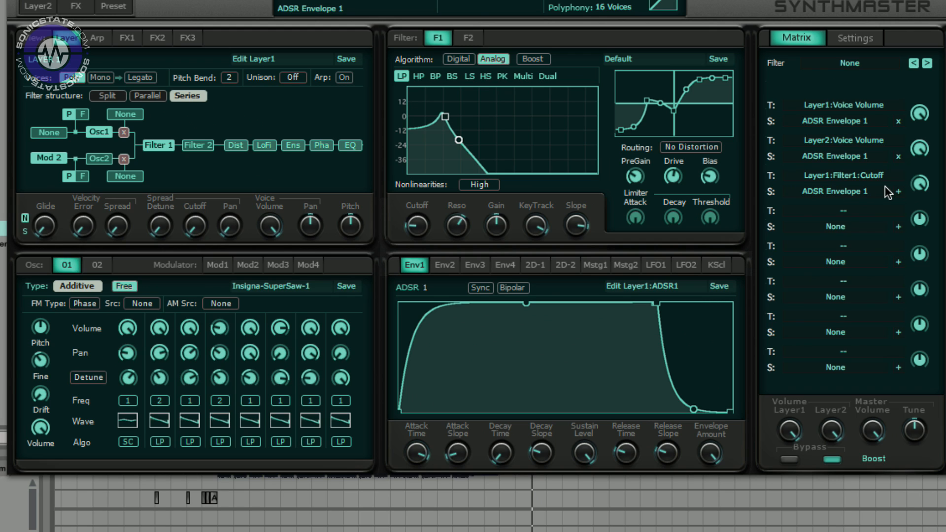
left_click_drag(921, 186, 899, 310)
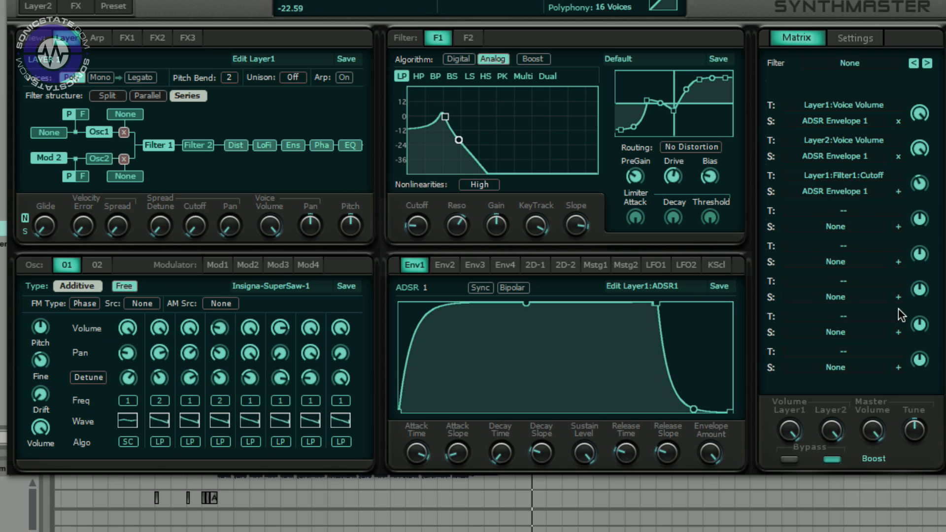
left_click(655, 265)
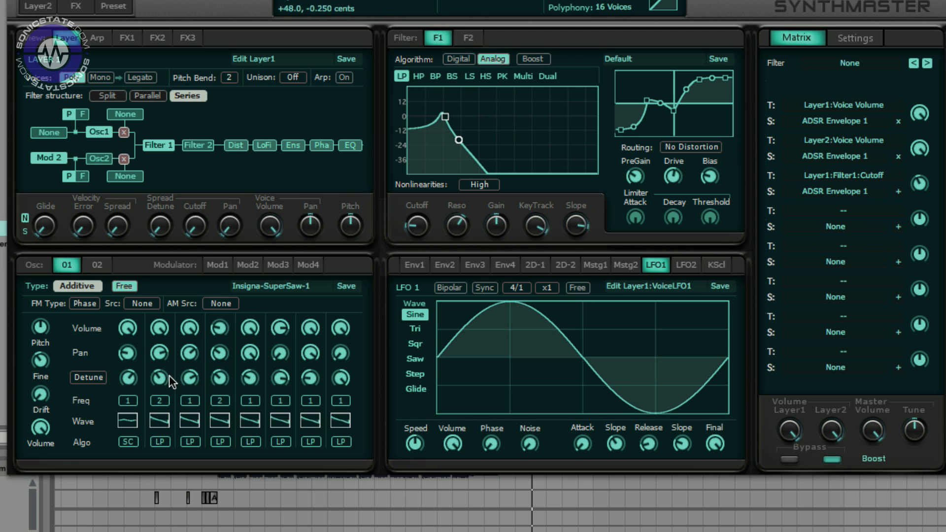
- Switch Oscillator 1 to the Wavetable type and assign LFO 1 as the modulation source for its Index
left_click(73, 284)
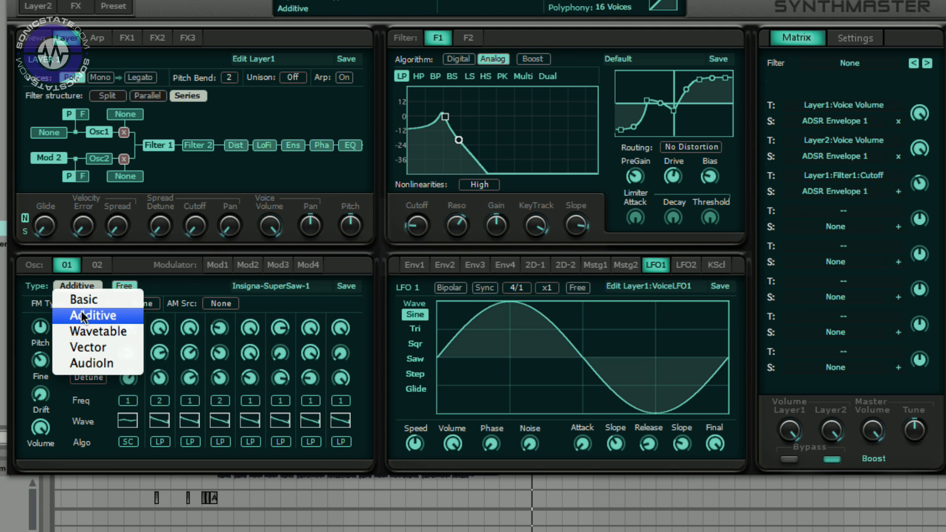
left_click(96, 331)
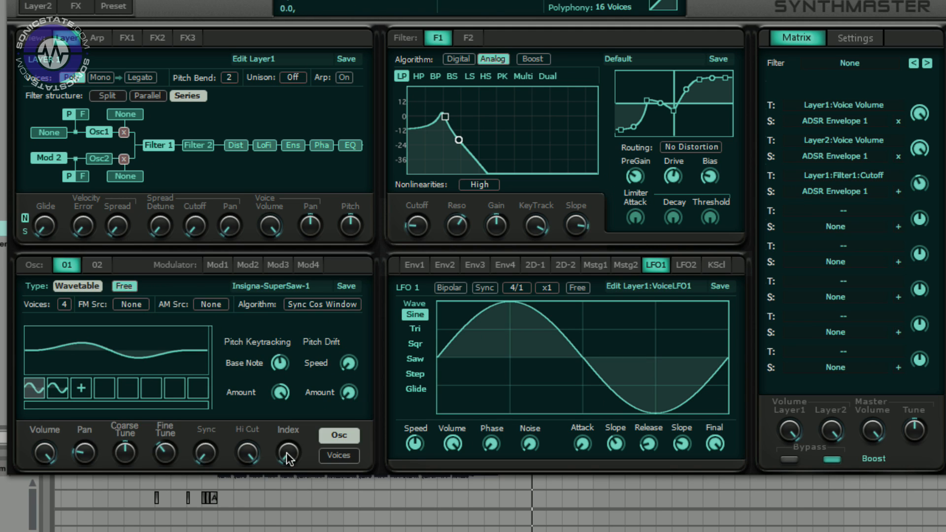
right_click(288, 458)
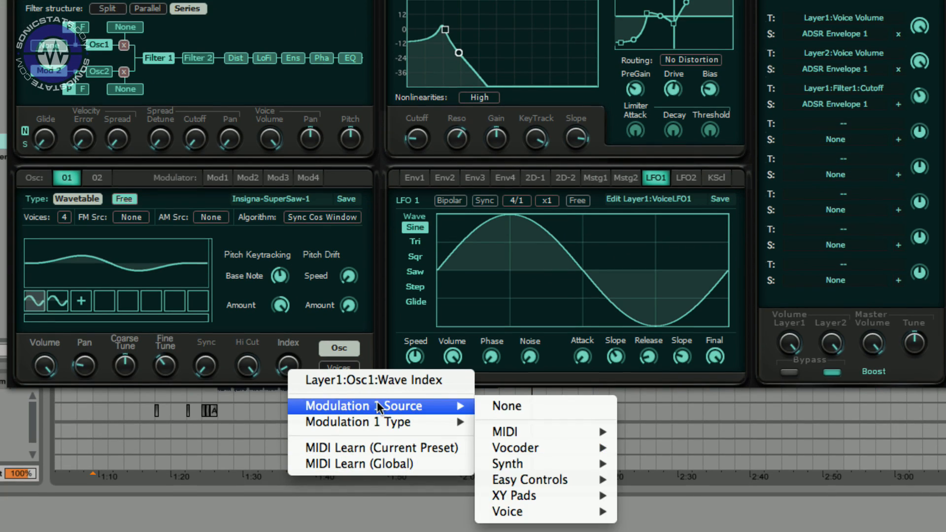
mouse_move(416, 406)
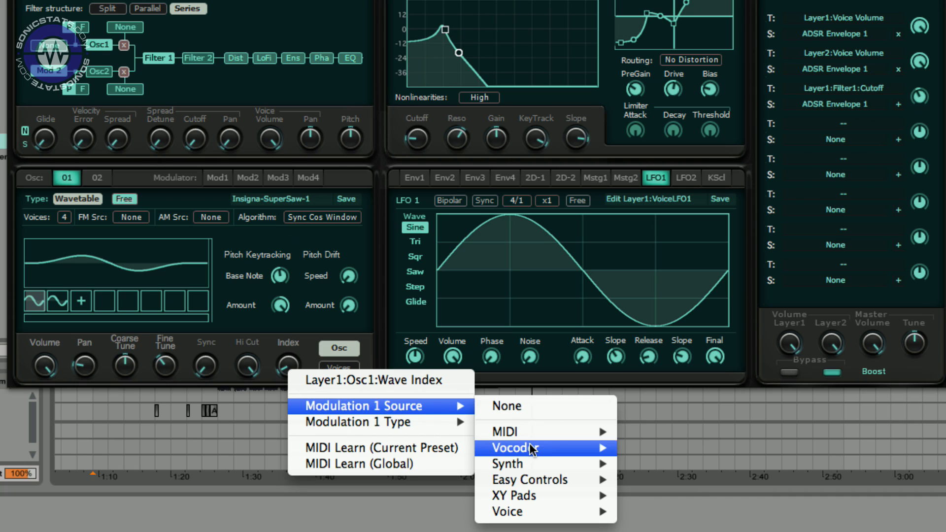
mouse_move(545, 513)
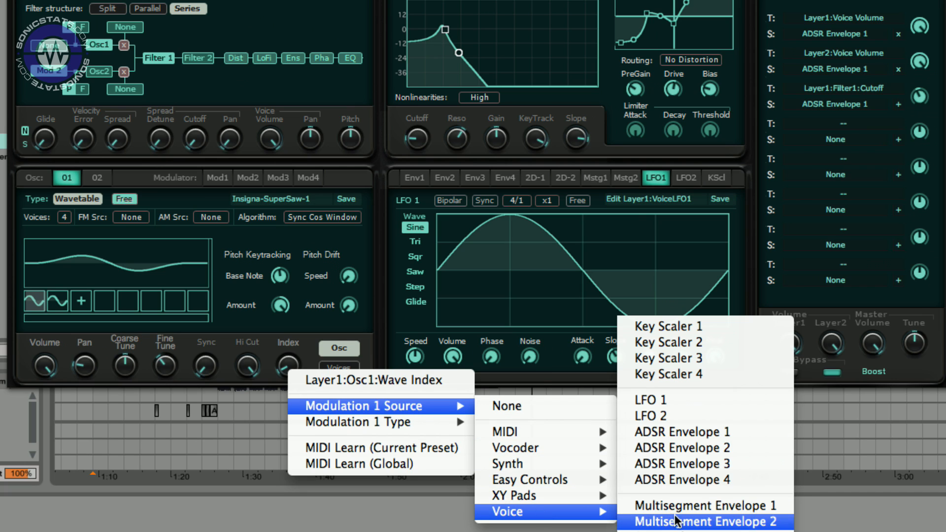
left_click(695, 406)
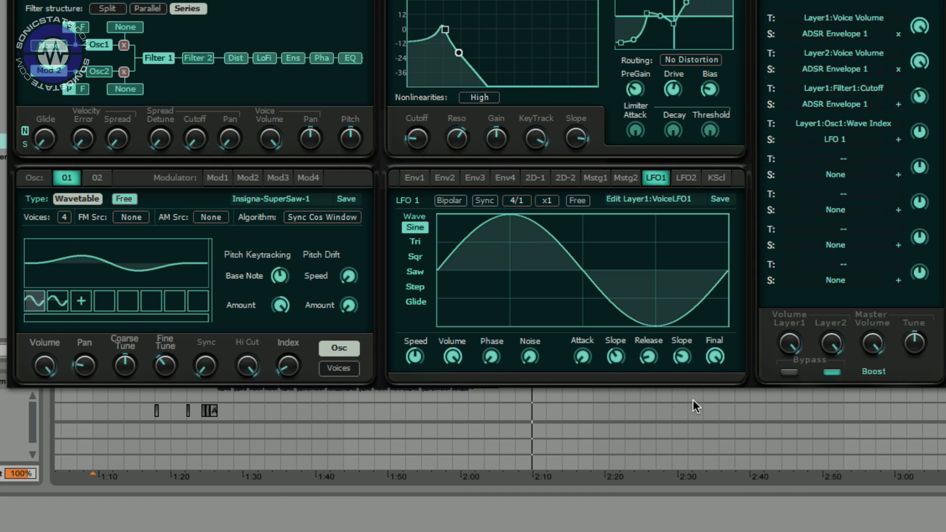
- Load a waveform from the Other category into the second wavetable slot
left_click_drag(290, 336, 306, 273)
left_click_drag(787, 135, 798, 5)
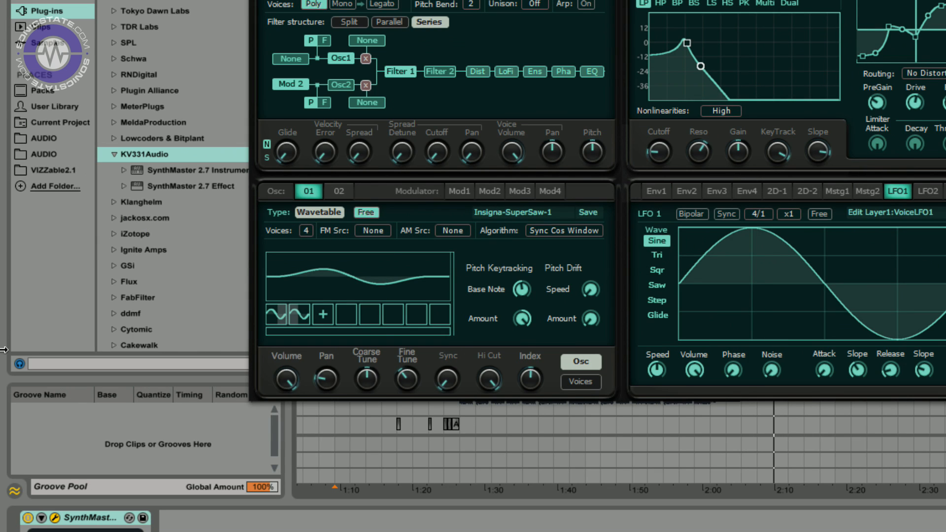
left_click(298, 317)
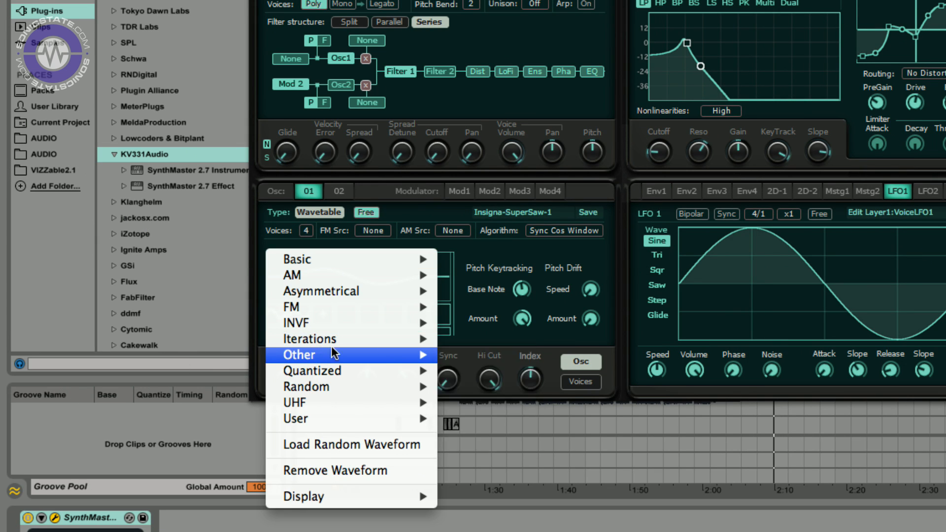
mouse_move(414, 372)
left_click(490, 402)
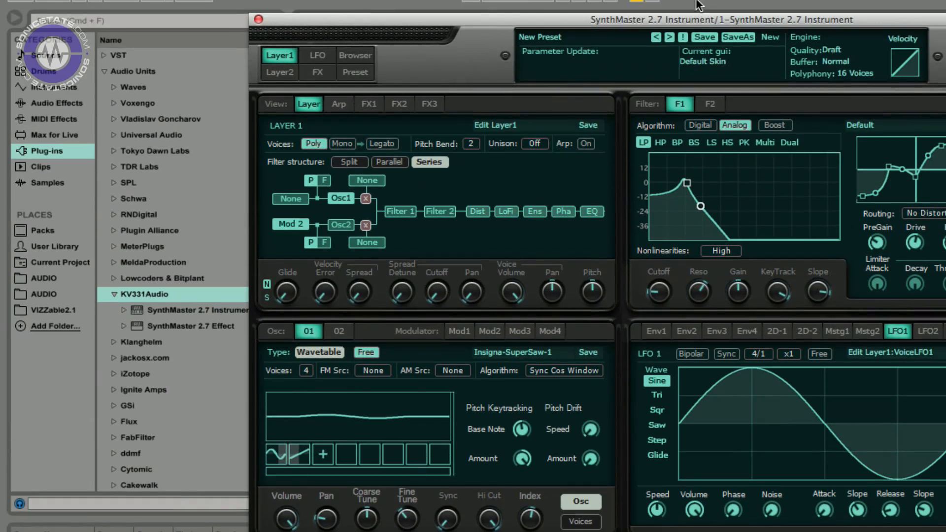
- Set Filter 1 to the Analog algorithm and nudge its cutoff point slightly higher
left_click_drag(684, 20, 427, 1)
left_click(467, 102)
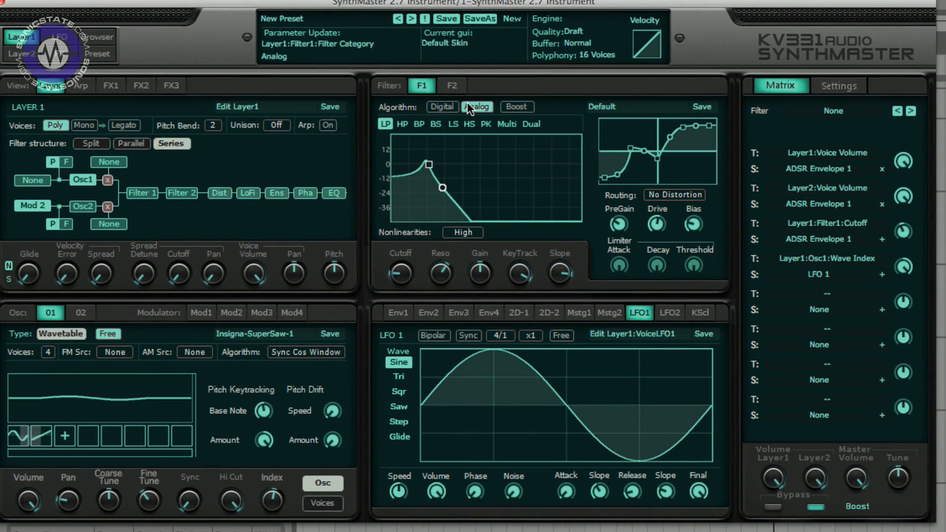
left_click_drag(428, 165, 449, 163)
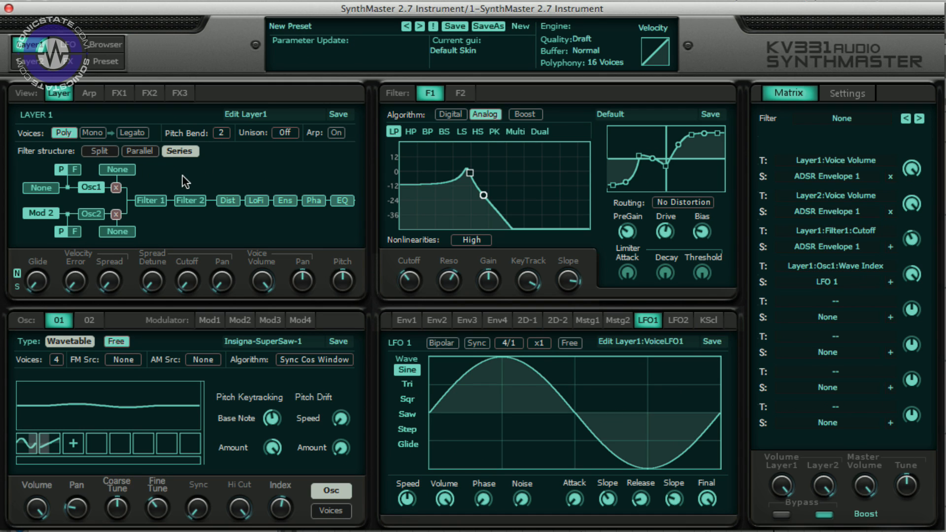
- Browse the global LFO and FX pages, then return to the Layer 1 view
left_click(72, 46)
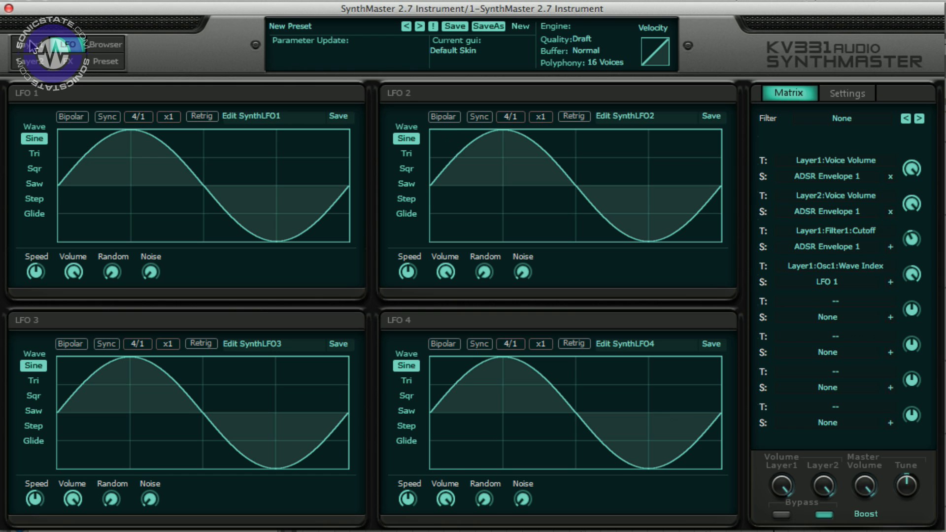
left_click(72, 65)
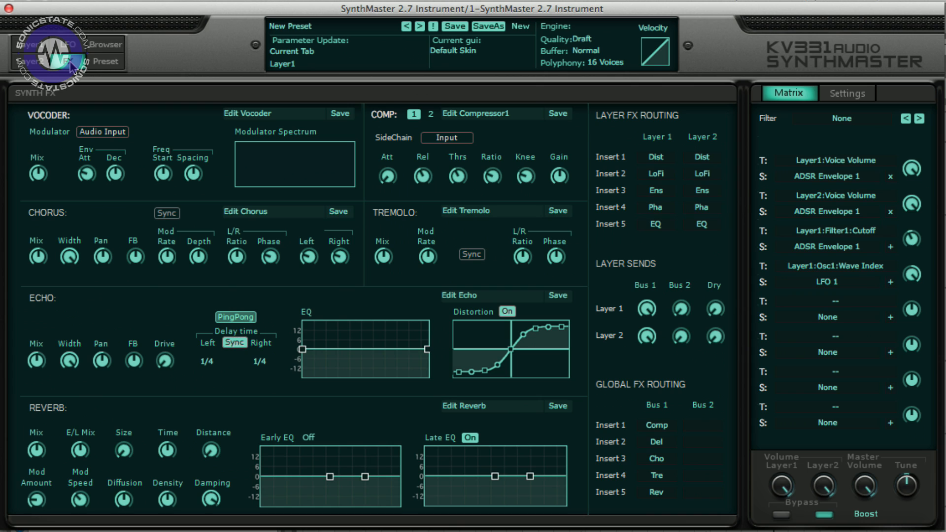
left_click(32, 45)
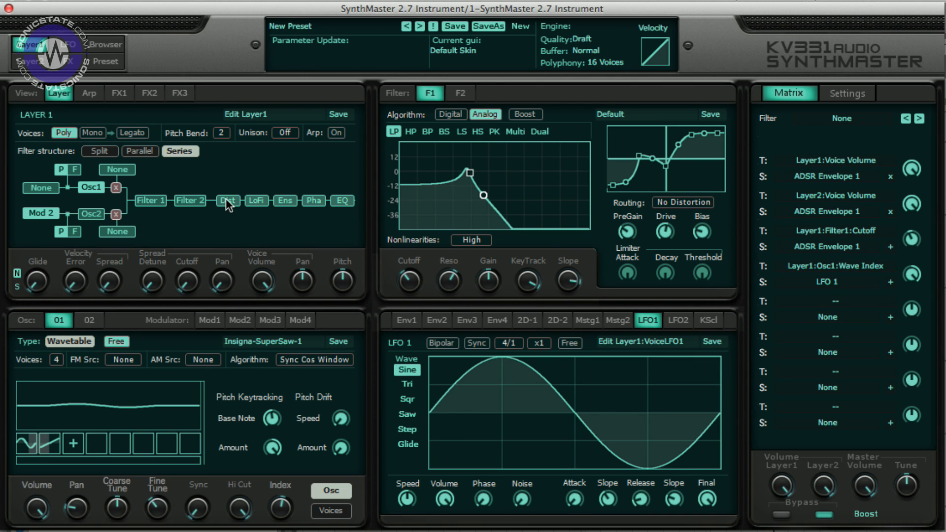
- Enable the Dist, LoFi, Ens, Pha and EQ inserts in Layer 1's signal path
left_click(226, 200)
left_click(256, 201)
left_click(283, 201)
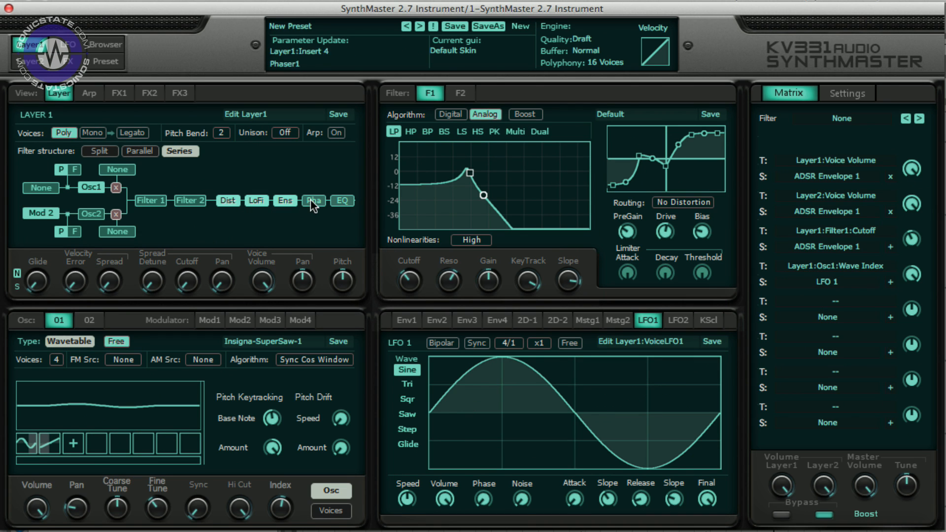
left_click(311, 200)
left_click(342, 201)
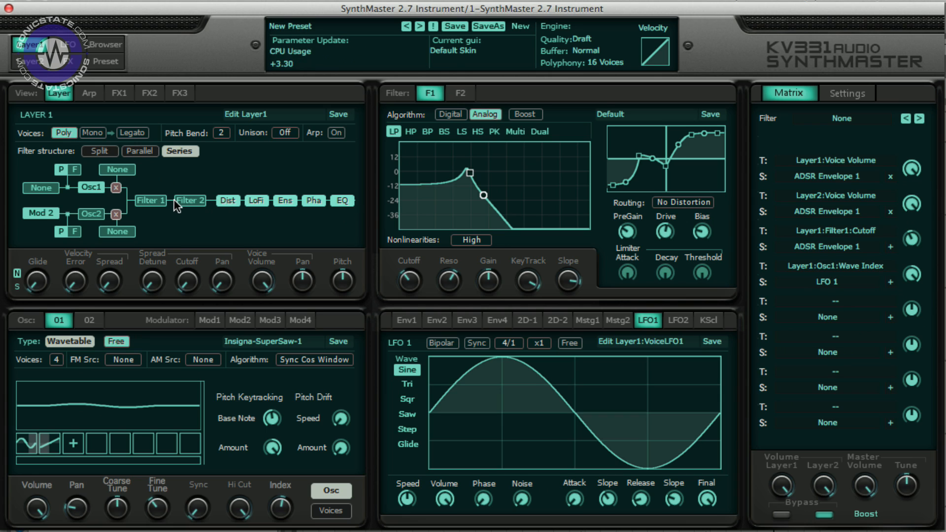
- Drag Filter 1's response node to raise the cutoff and boost the resonance
left_click(150, 200)
left_click_drag(469, 173, 506, 168)
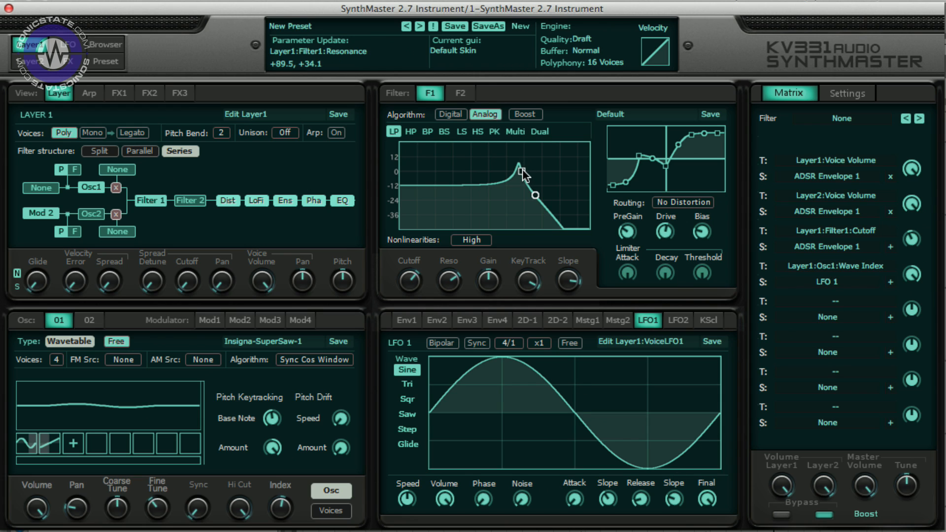
left_click_drag(522, 172, 515, 175)
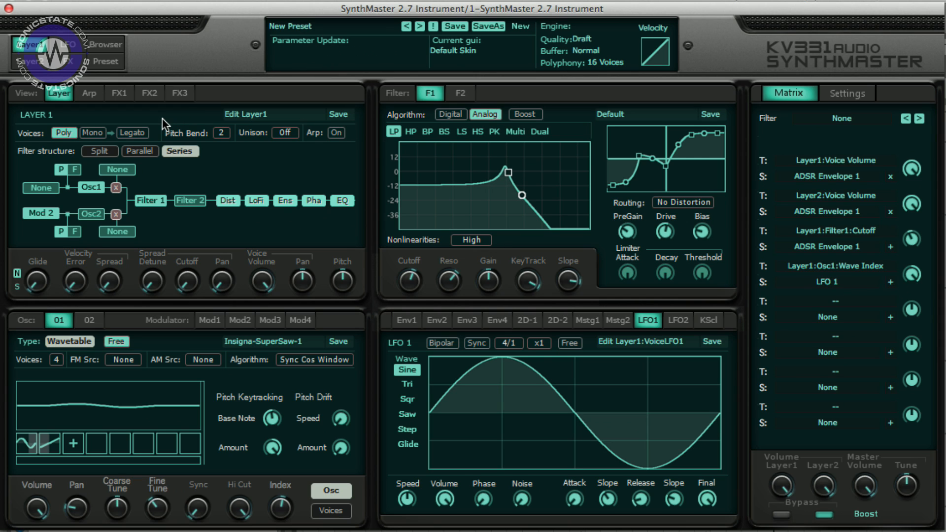
- Switch Oscillator 1 to the Additive type and load an oscillator preset for it
left_click(78, 340)
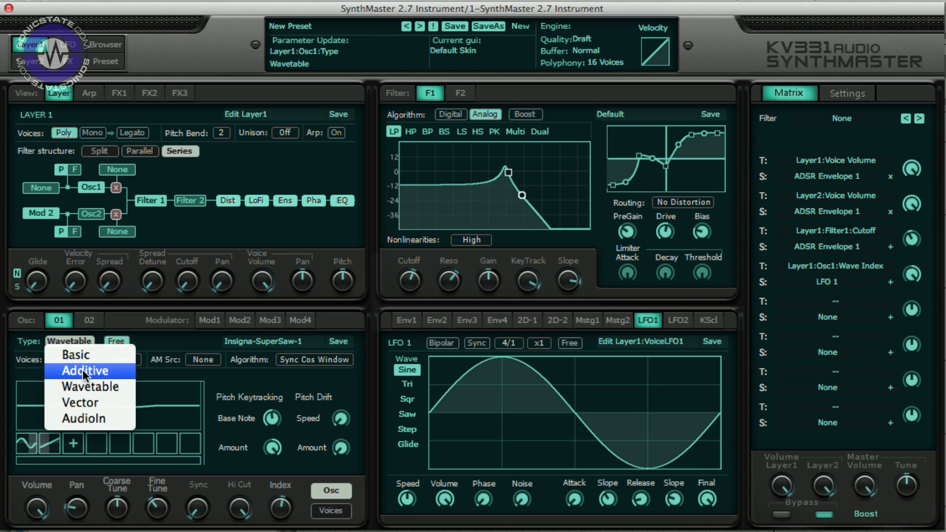
left_click(82, 370)
left_click(273, 341)
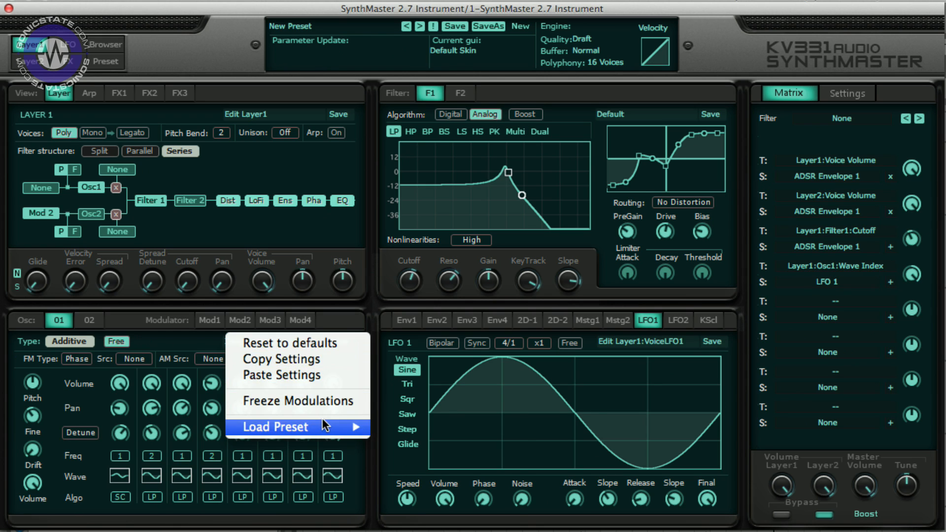
mouse_move(322, 418)
left_click(412, 442)
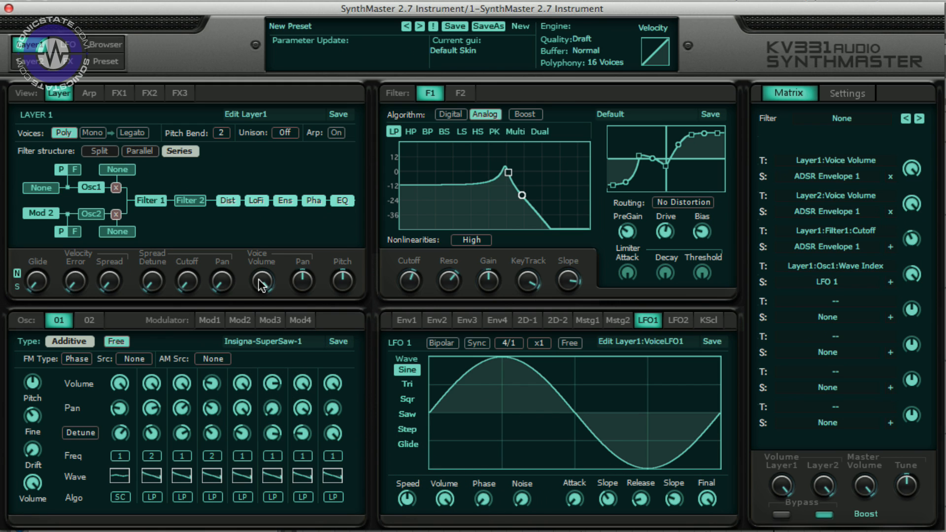
- Check the FX page and bypass the LoFi insert in Layer 1's signal path
left_click(68, 61)
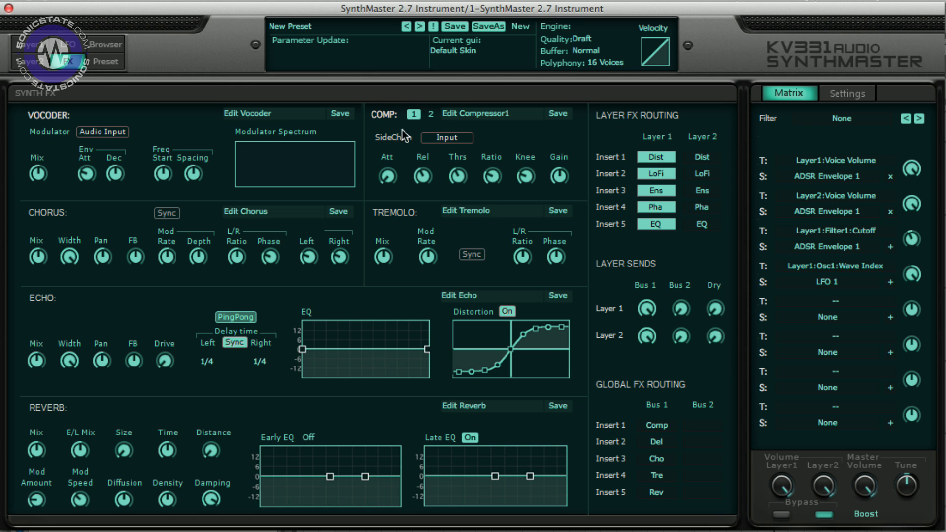
left_click(44, 45)
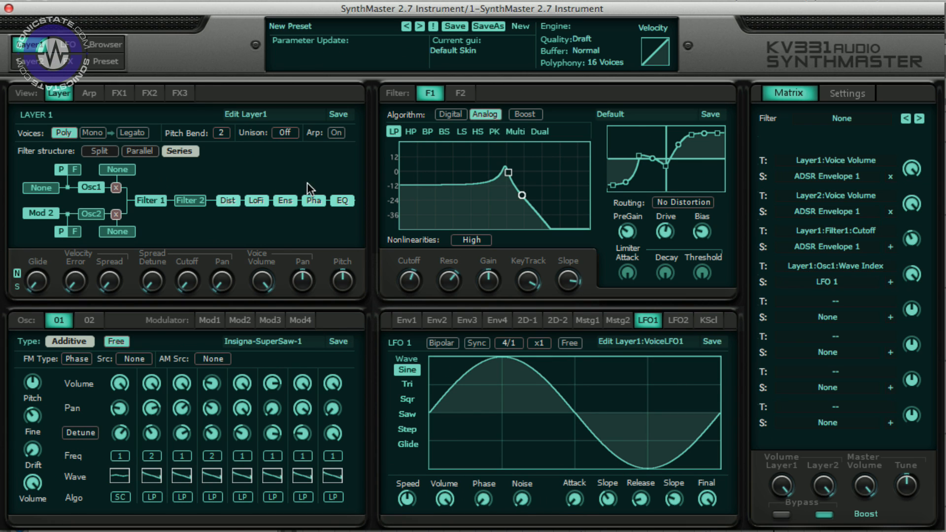
left_click(255, 200)
- Turn off Layer 1's EQ and Dist inserts in the FX routing
left_click(68, 61)
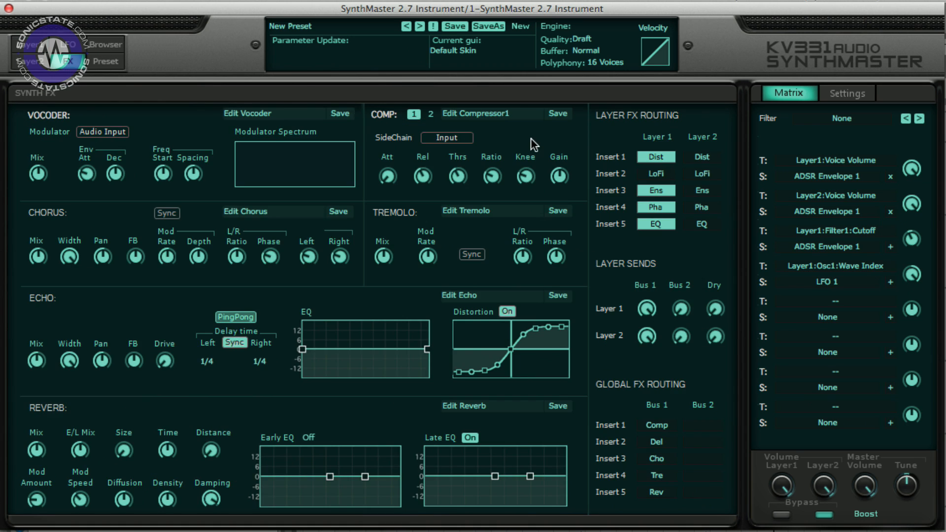
left_click(654, 227)
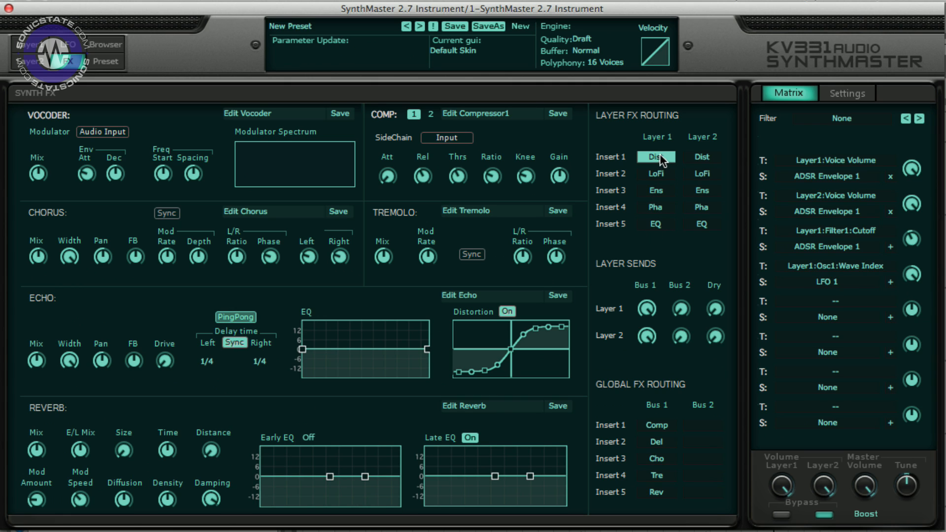
left_click(660, 156)
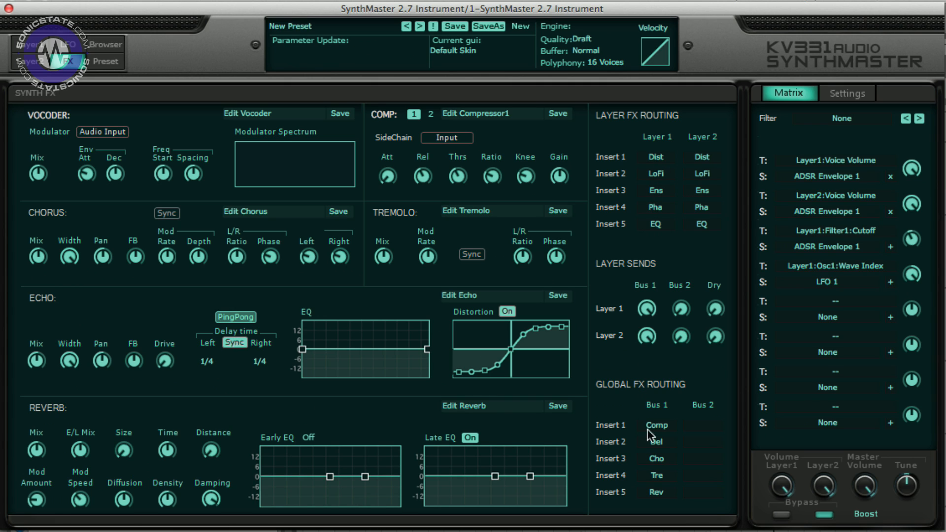
- Enable the global Bus 1 inserts Rev, Tre, Cho, Del and Comp
left_click(660, 493)
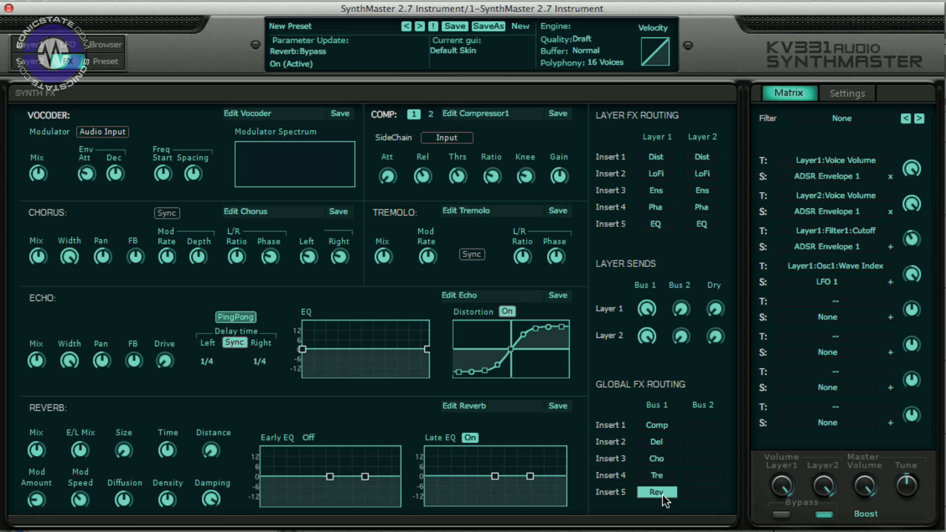
left_click(657, 475)
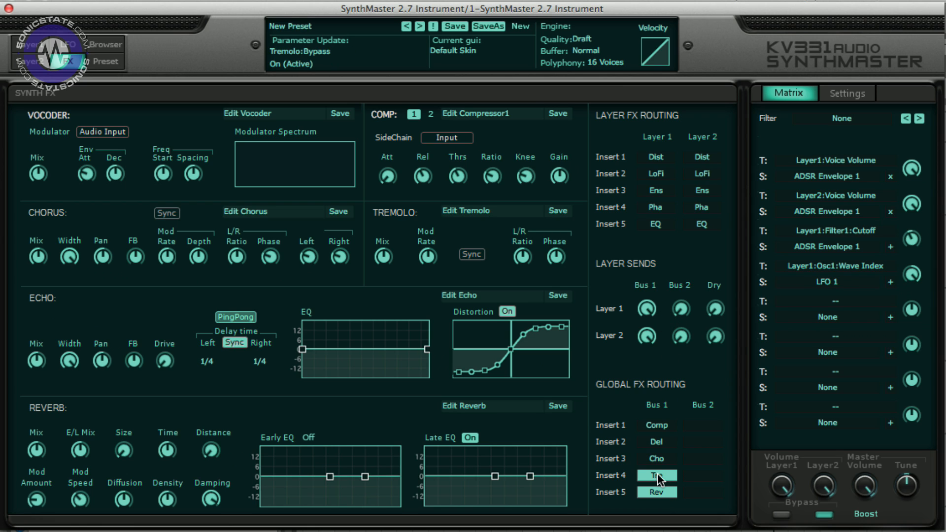
left_click(657, 458)
left_click(655, 442)
left_click(655, 425)
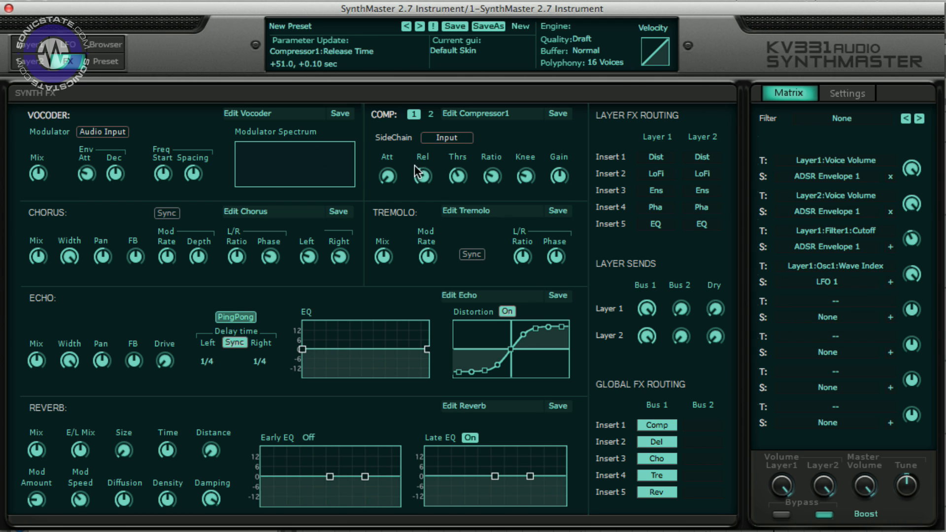
- Disable the Comp, Del, Cho and Tre global inserts
left_click(664, 427)
left_click(661, 443)
left_click(660, 458)
left_click(658, 472)
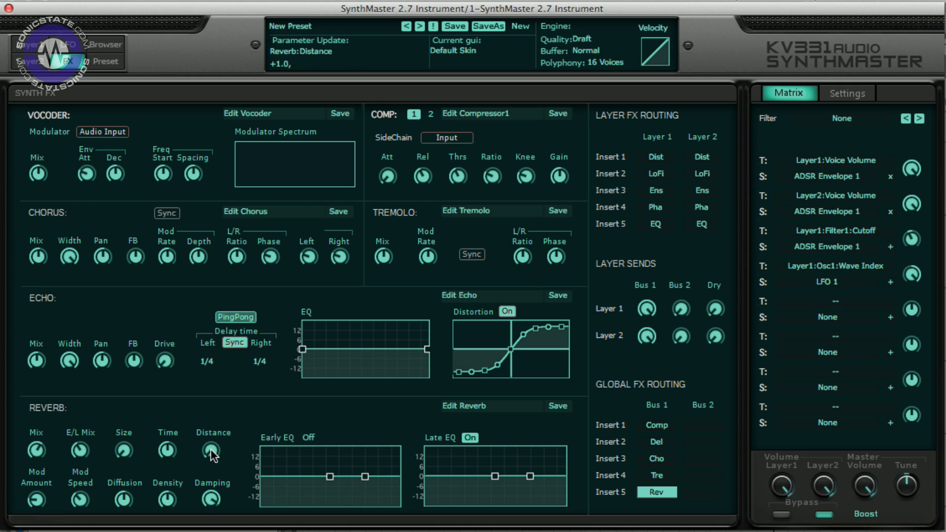
- Raise the reverb Time to about 4.3 sec and increase its Diffusion
left_click_drag(168, 452, 171, 387)
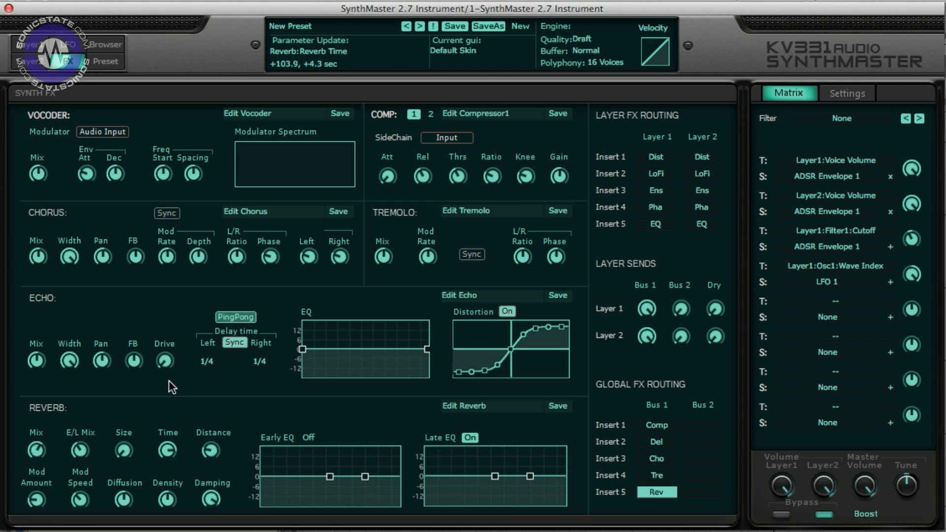
left_click_drag(124, 501, 126, 462)
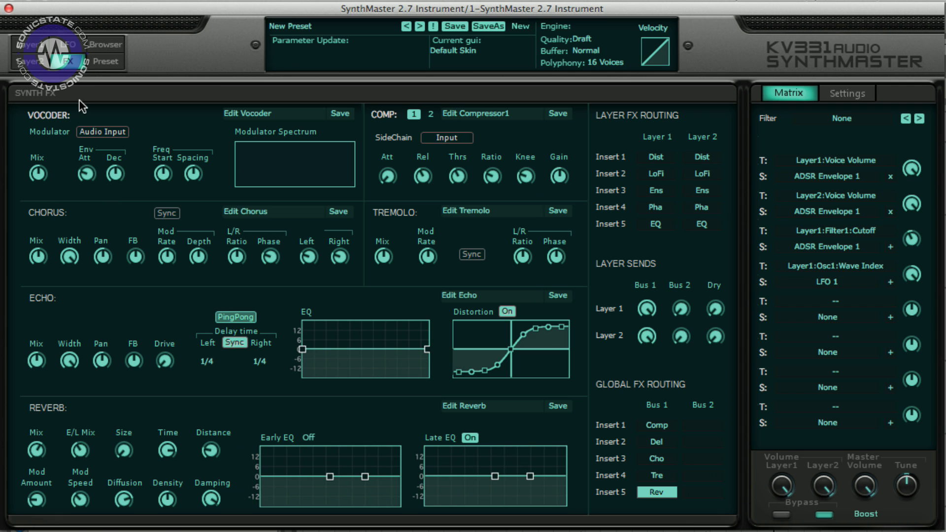
- Open the Preset page and assign the Easy Parameters to the easy control knobs and XY pads
left_click(31, 44)
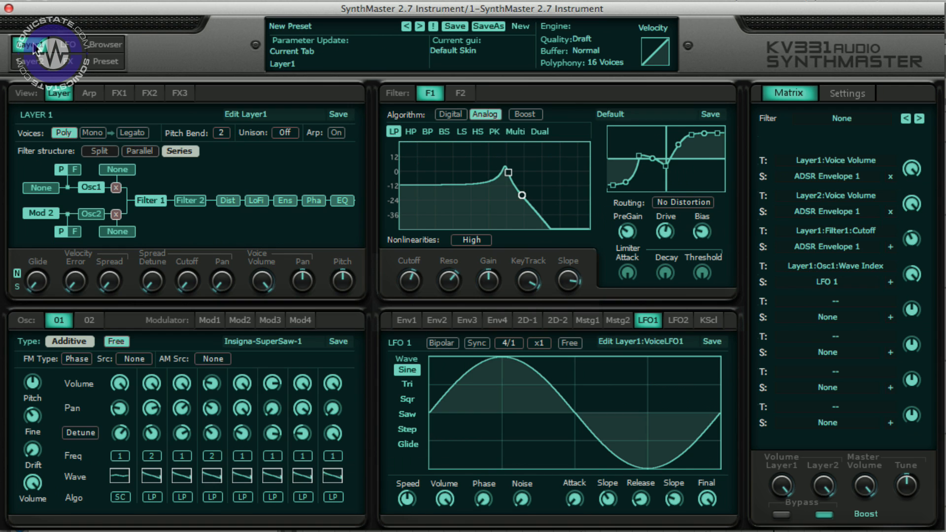
left_click(110, 66)
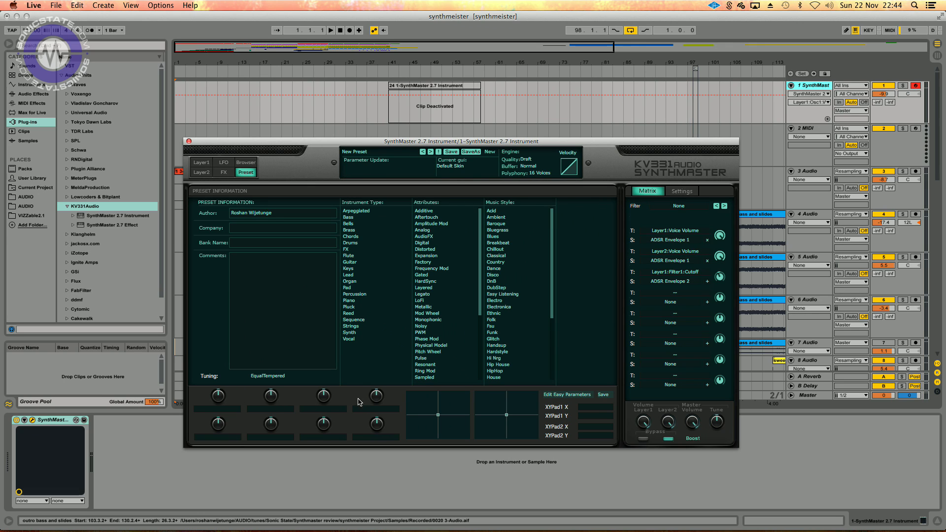
right_click(562, 400)
left_click(568, 445)
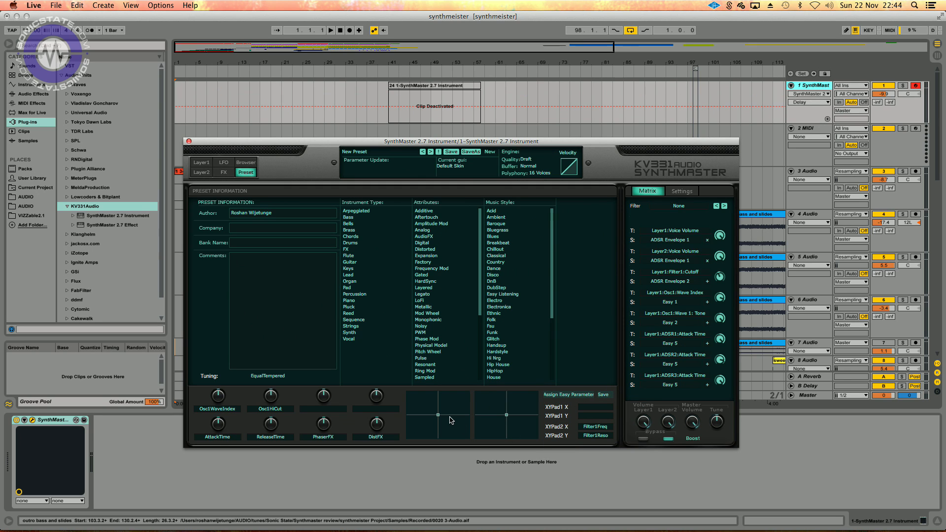
- Move the XY Pad 2 point slightly down and left, and bend the velocity curve
left_click(508, 419)
mouse_move(508, 420)
left_mouse_down()
mouse_move(523, 411)
mouse_move(490, 419)
mouse_move(499, 428)
left_mouse_up()
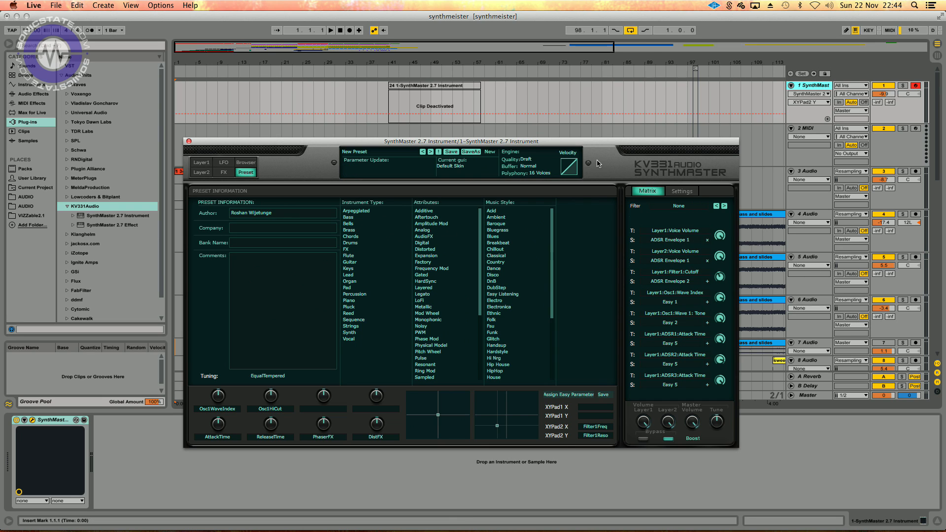
left_click_drag(574, 168, 574, 171)
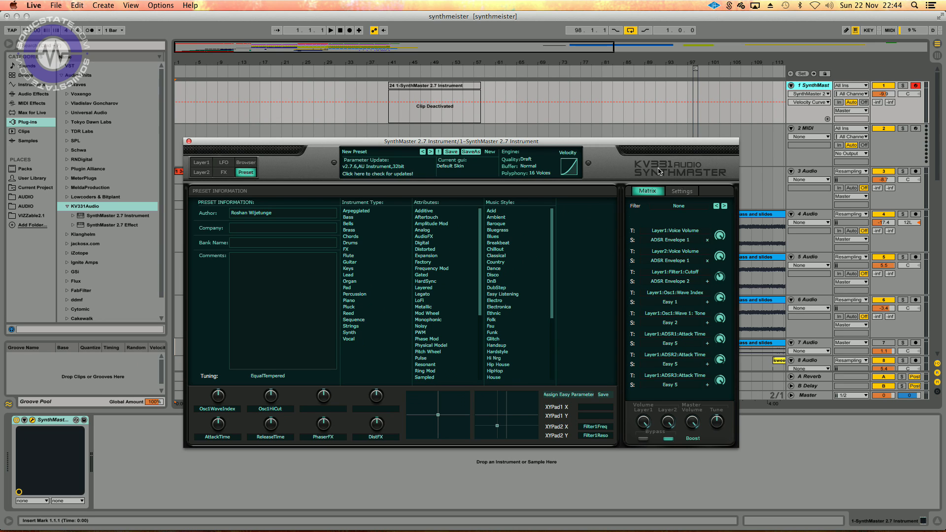
- Review the global Settings page before returning to the modulation matrix
left_click(685, 191)
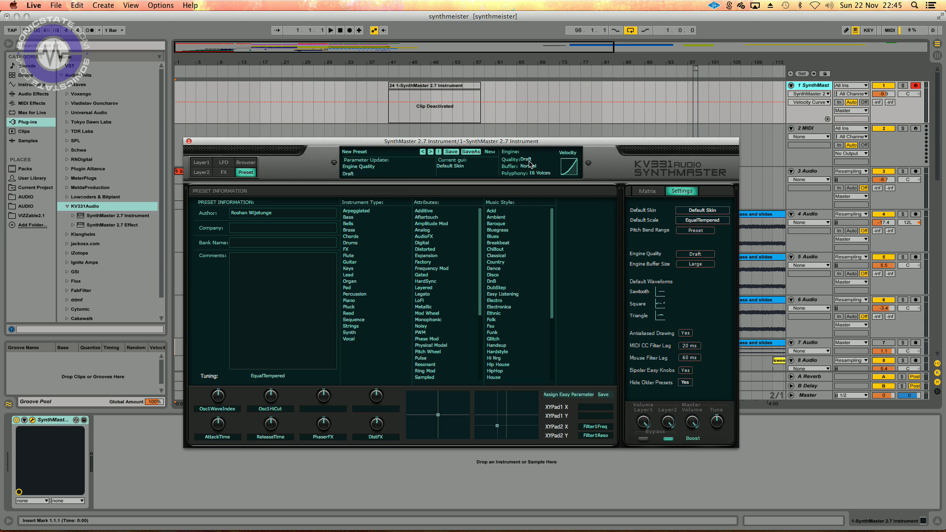
left_click(648, 191)
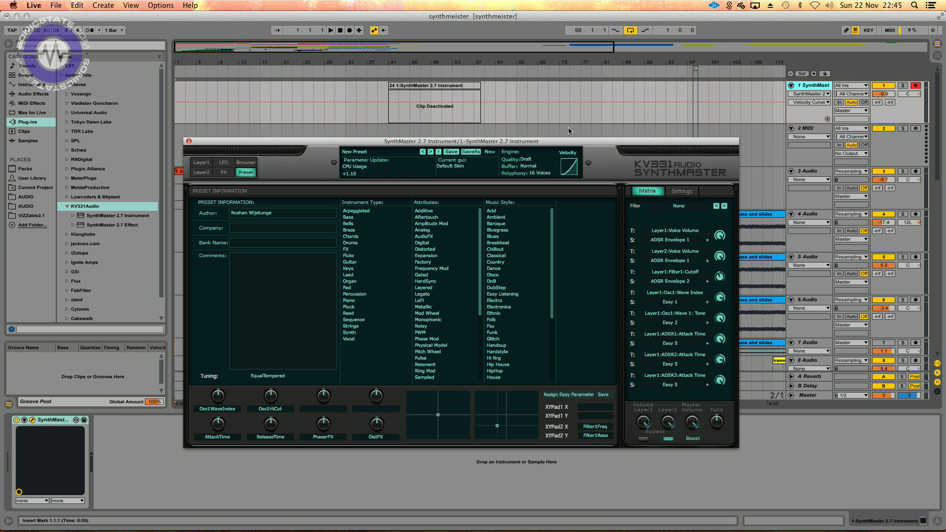
- Open the Layer 1 page and inspect the Unison voice count options
left_click_drag(568, 145, 547, 113)
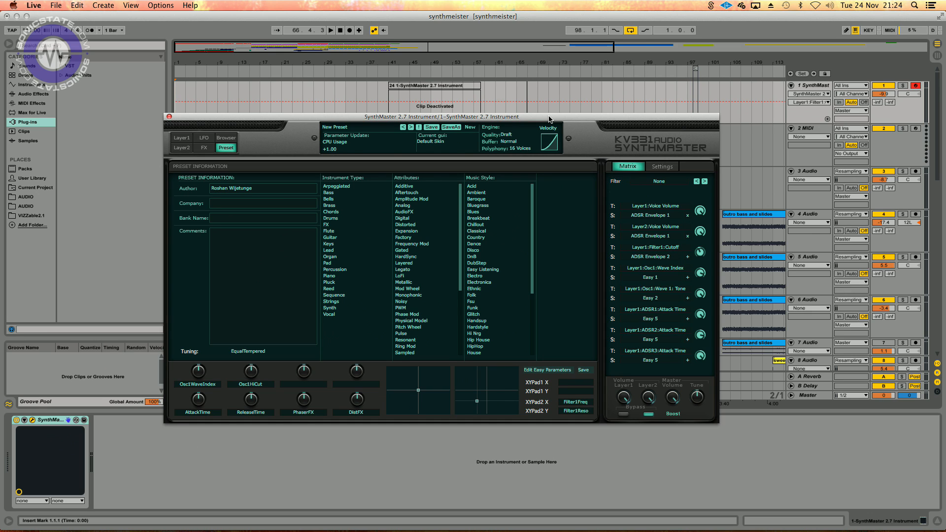
left_click(185, 138)
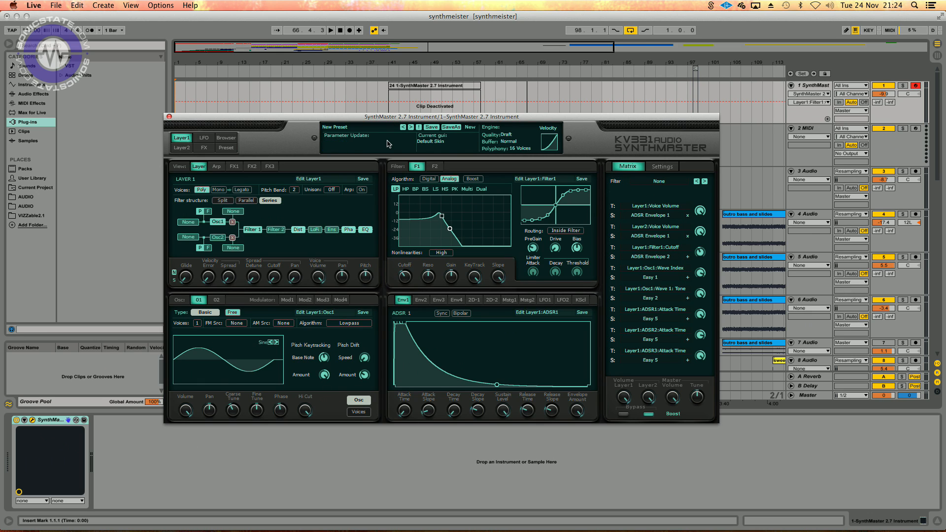
left_click(336, 191)
left_click(337, 170)
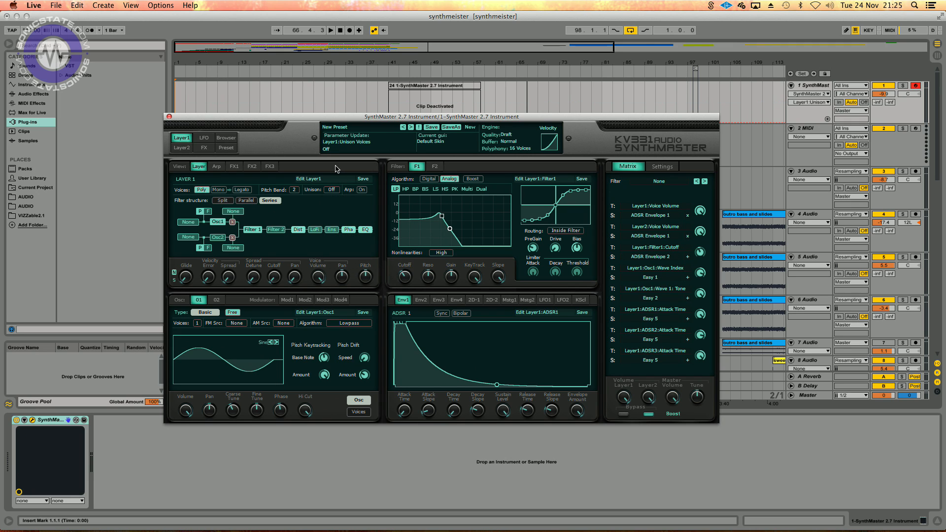
left_click(268, 201)
left_click(337, 190)
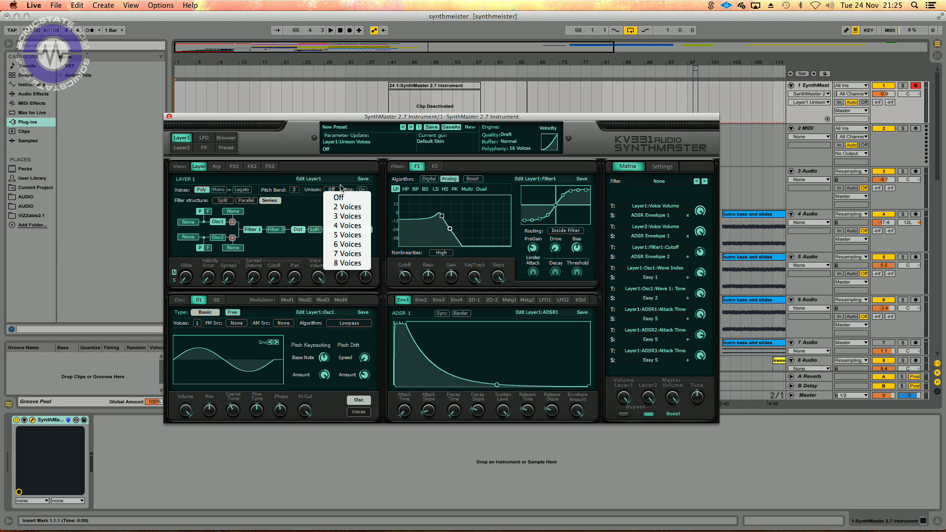
left_click(337, 169)
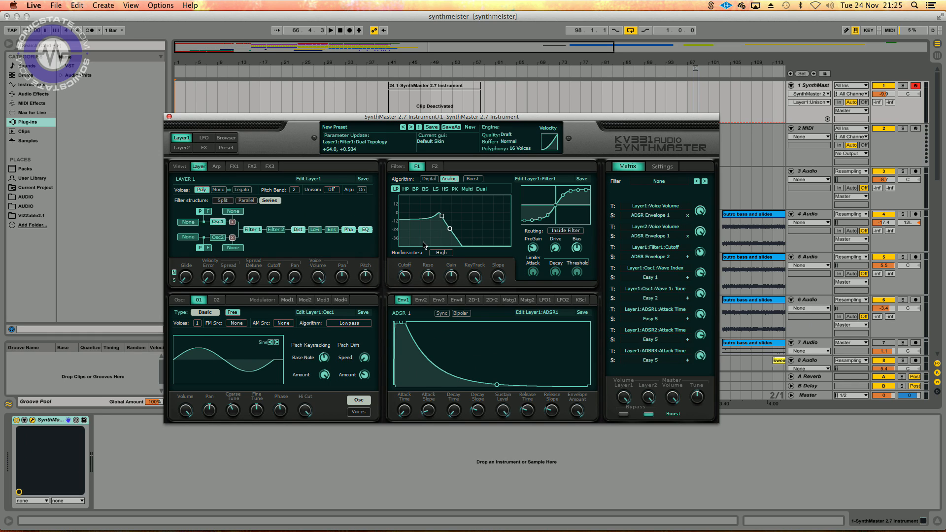
- Inspect the choices for the filter Nonlinearities and the engine Quality
left_click(449, 254)
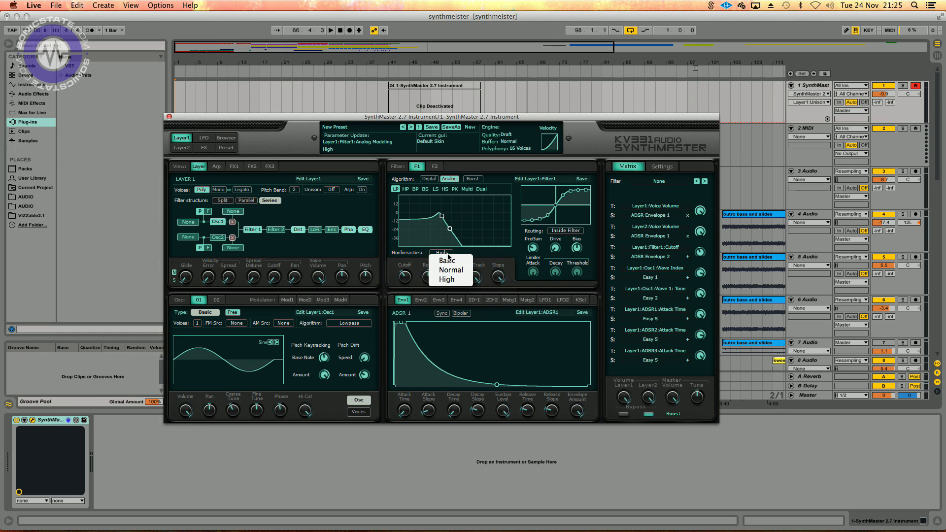
left_click(491, 259)
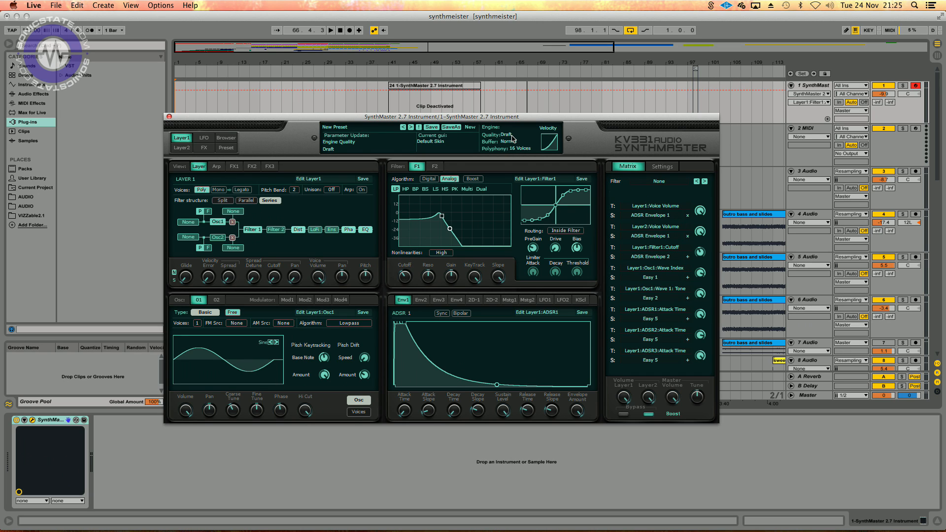
left_click(513, 138)
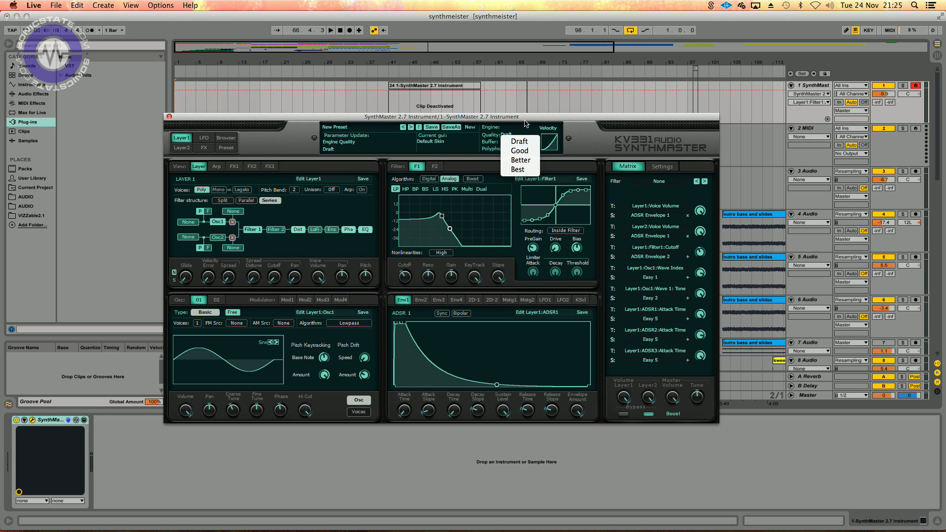
left_click(515, 141)
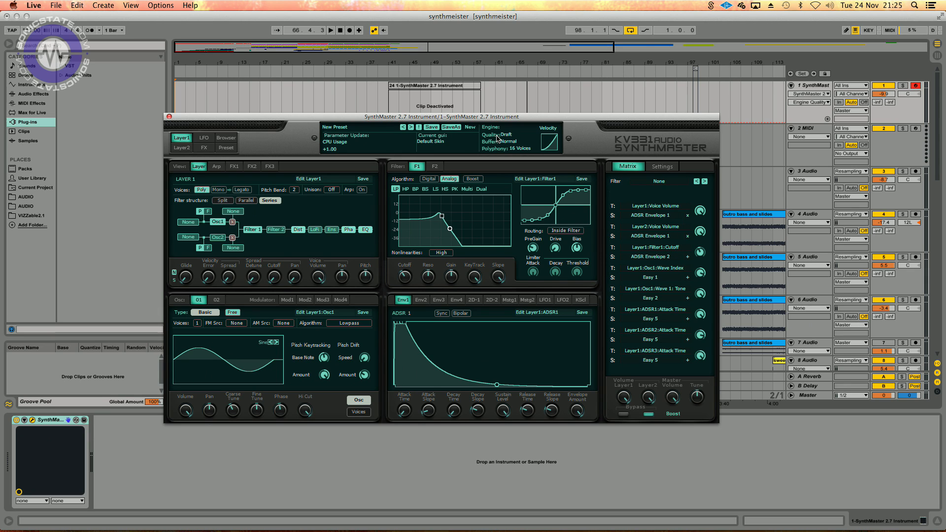
- Switch between the Layer 1 and Preset pages, ending on the Preset page, and start playback
left_click(231, 149)
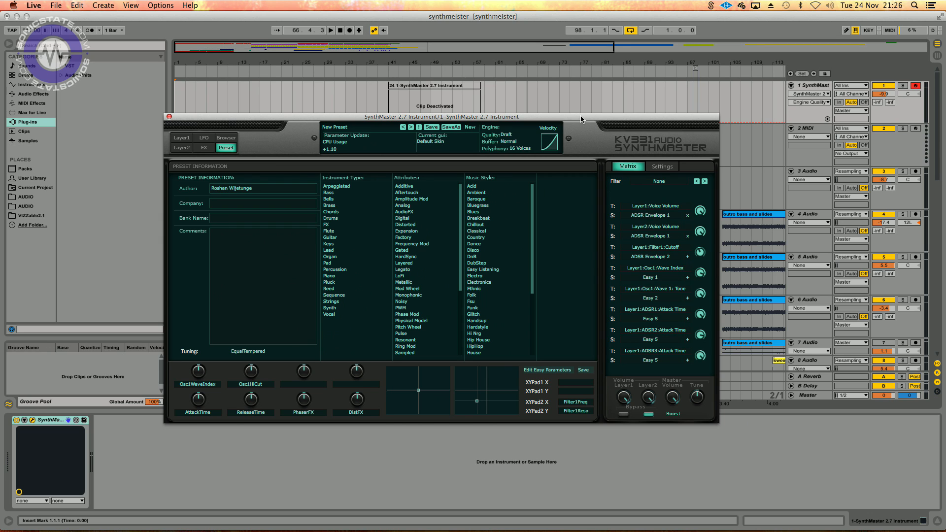
left_click(181, 138)
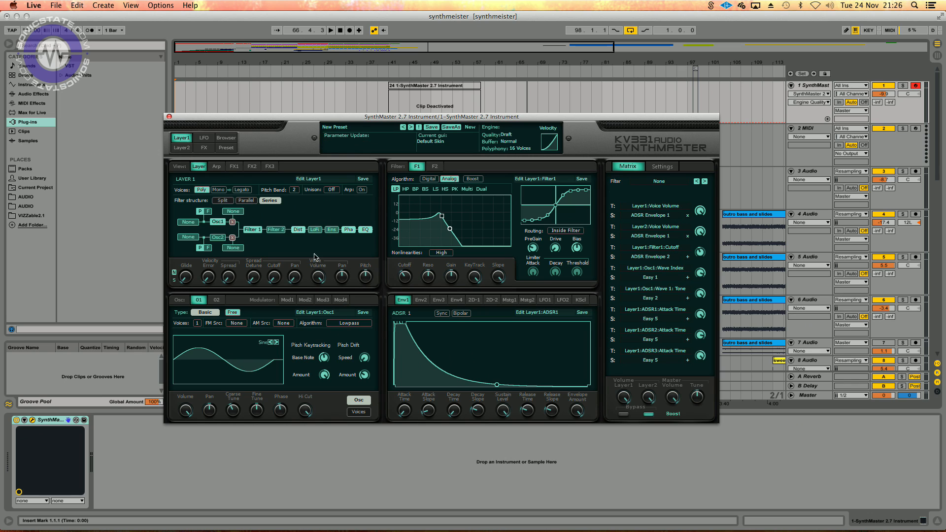
left_click(190, 137)
left_click(226, 148)
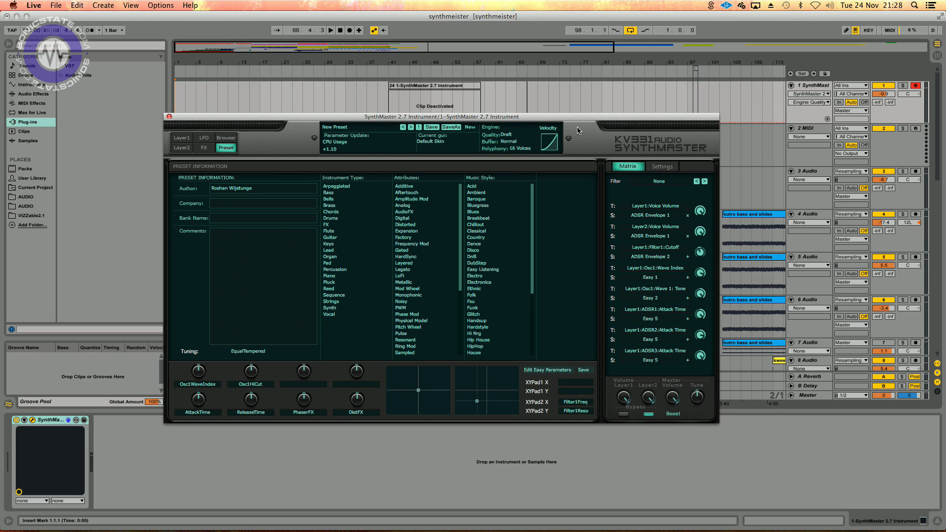
key("space")
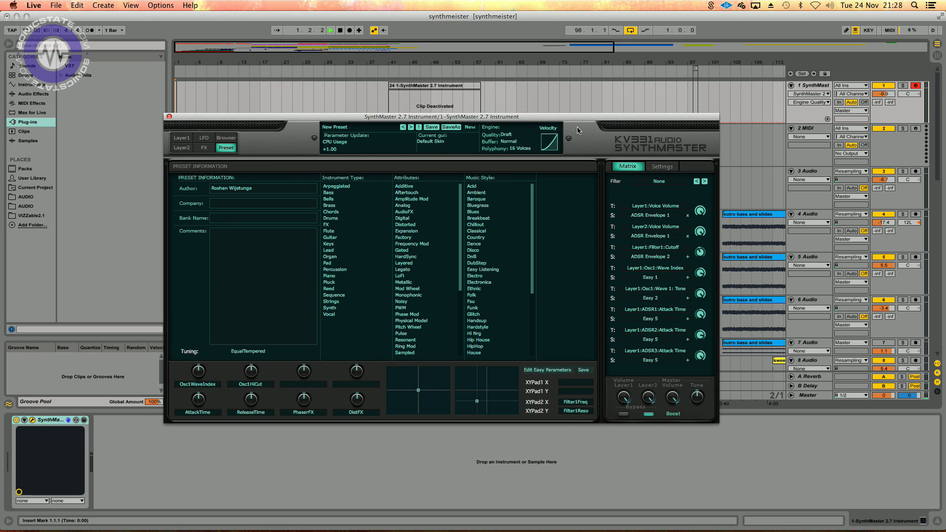